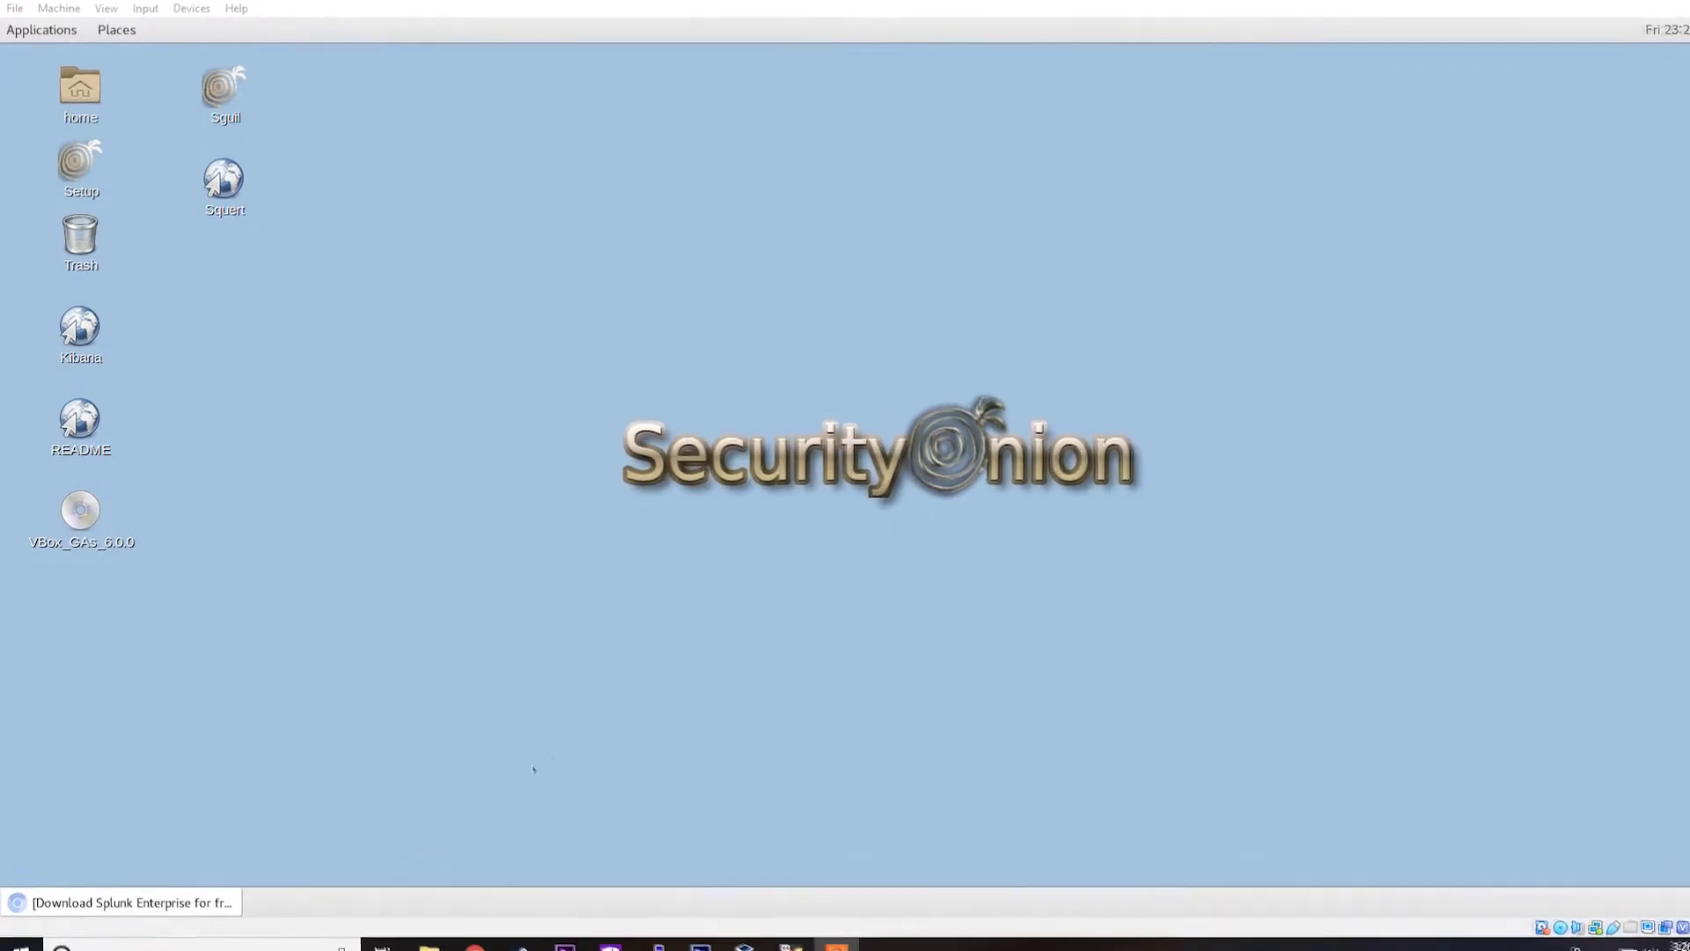
# Step: Display the Linux .rpm, .tgz and .deb packages on the Splunk 7.2.3 download page
pyautogui.click(218, 934)
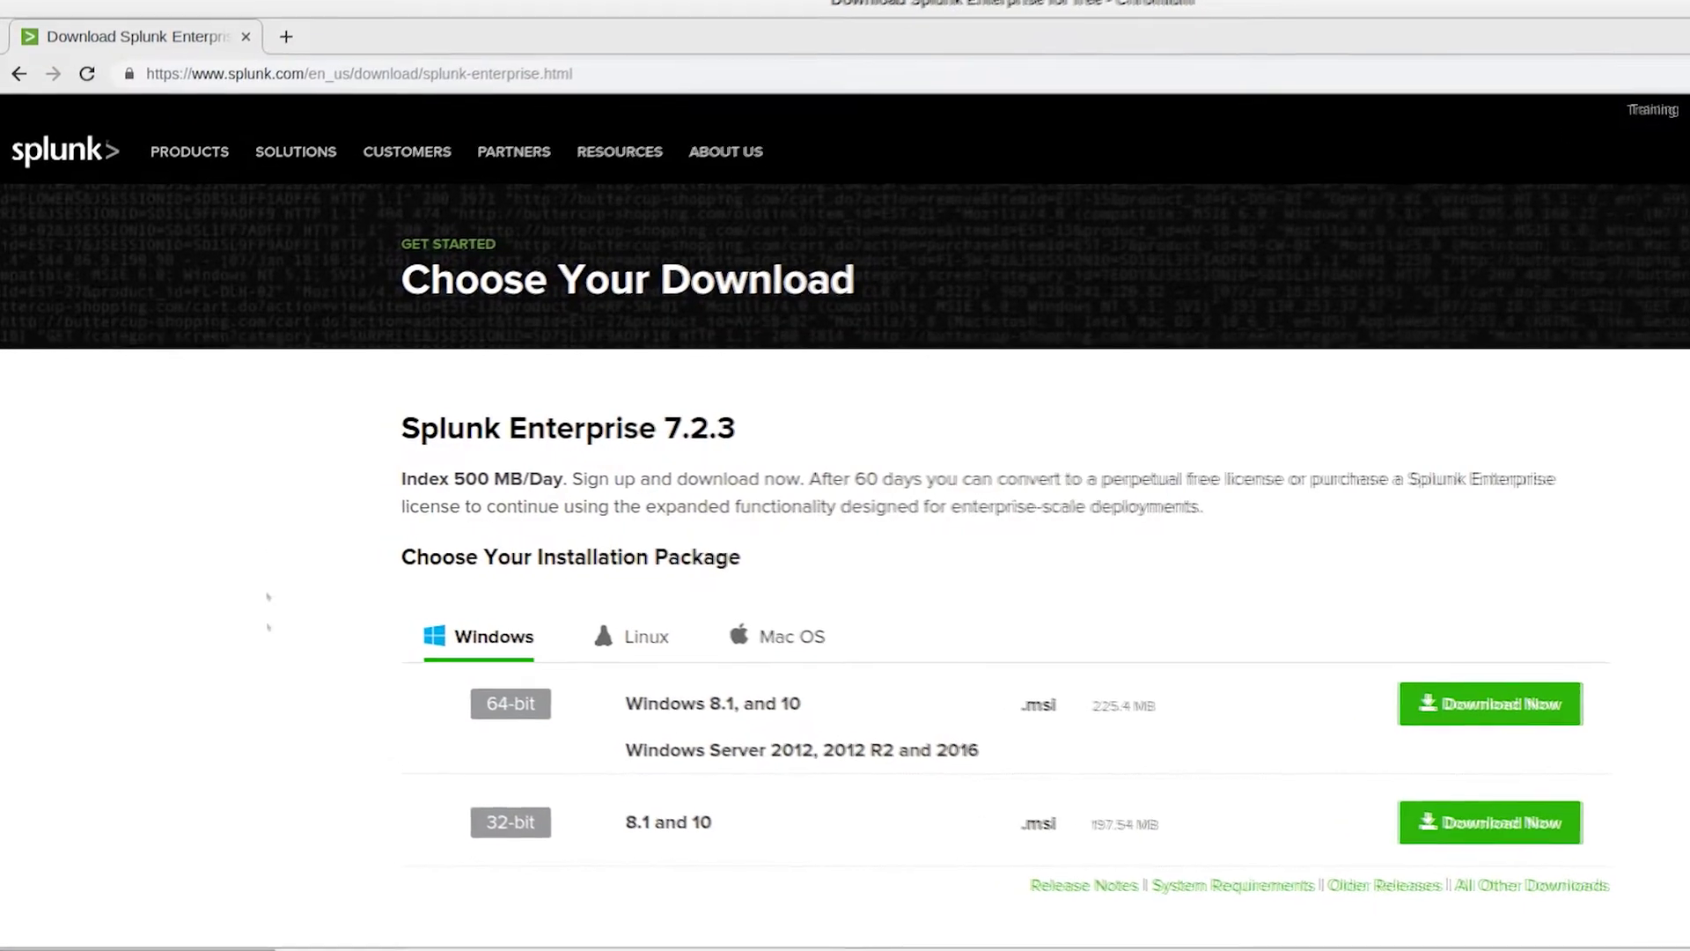
pyautogui.click(652, 63)
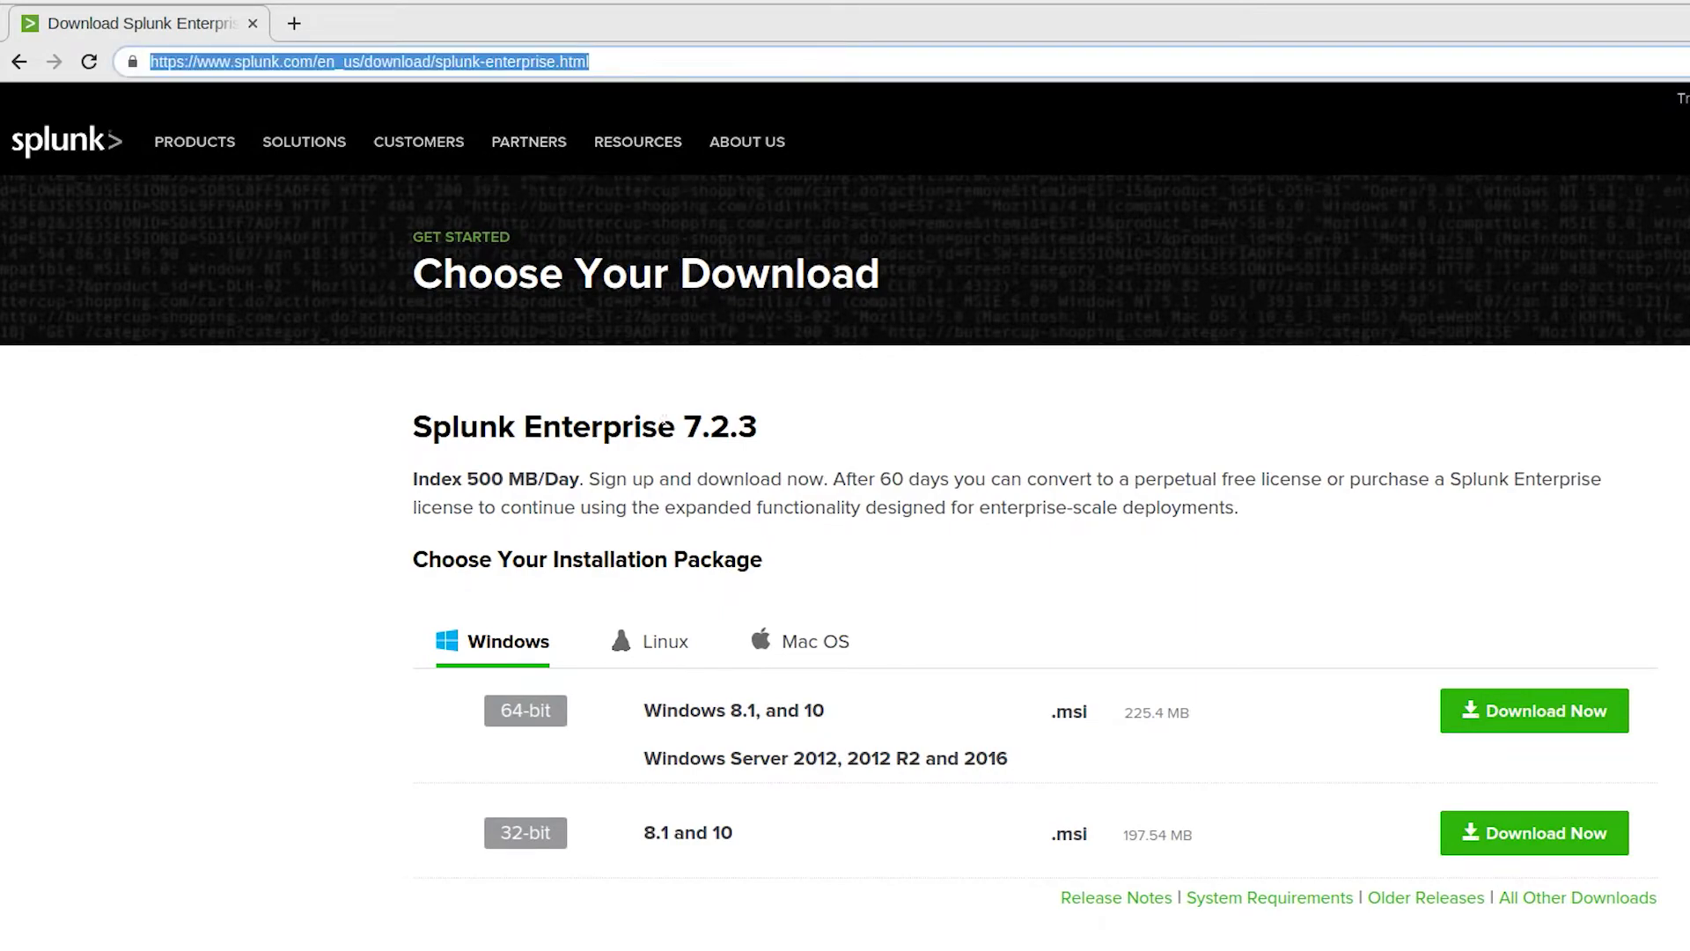
pyautogui.scroll(-1, 605, 559)
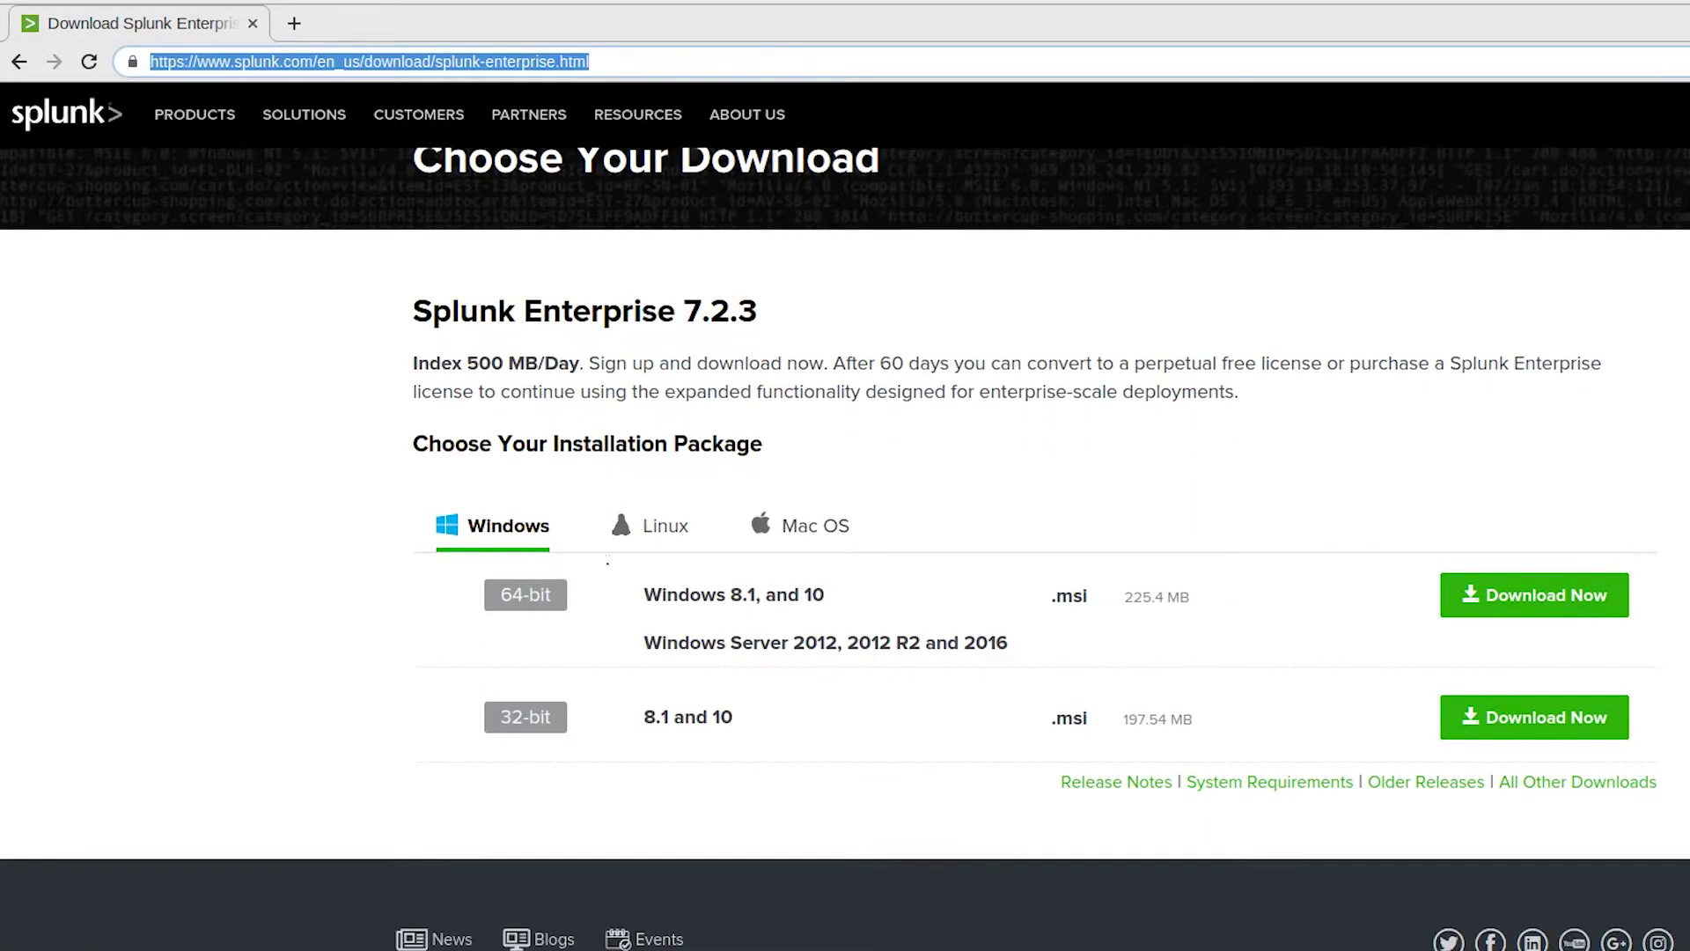
pyautogui.click(651, 531)
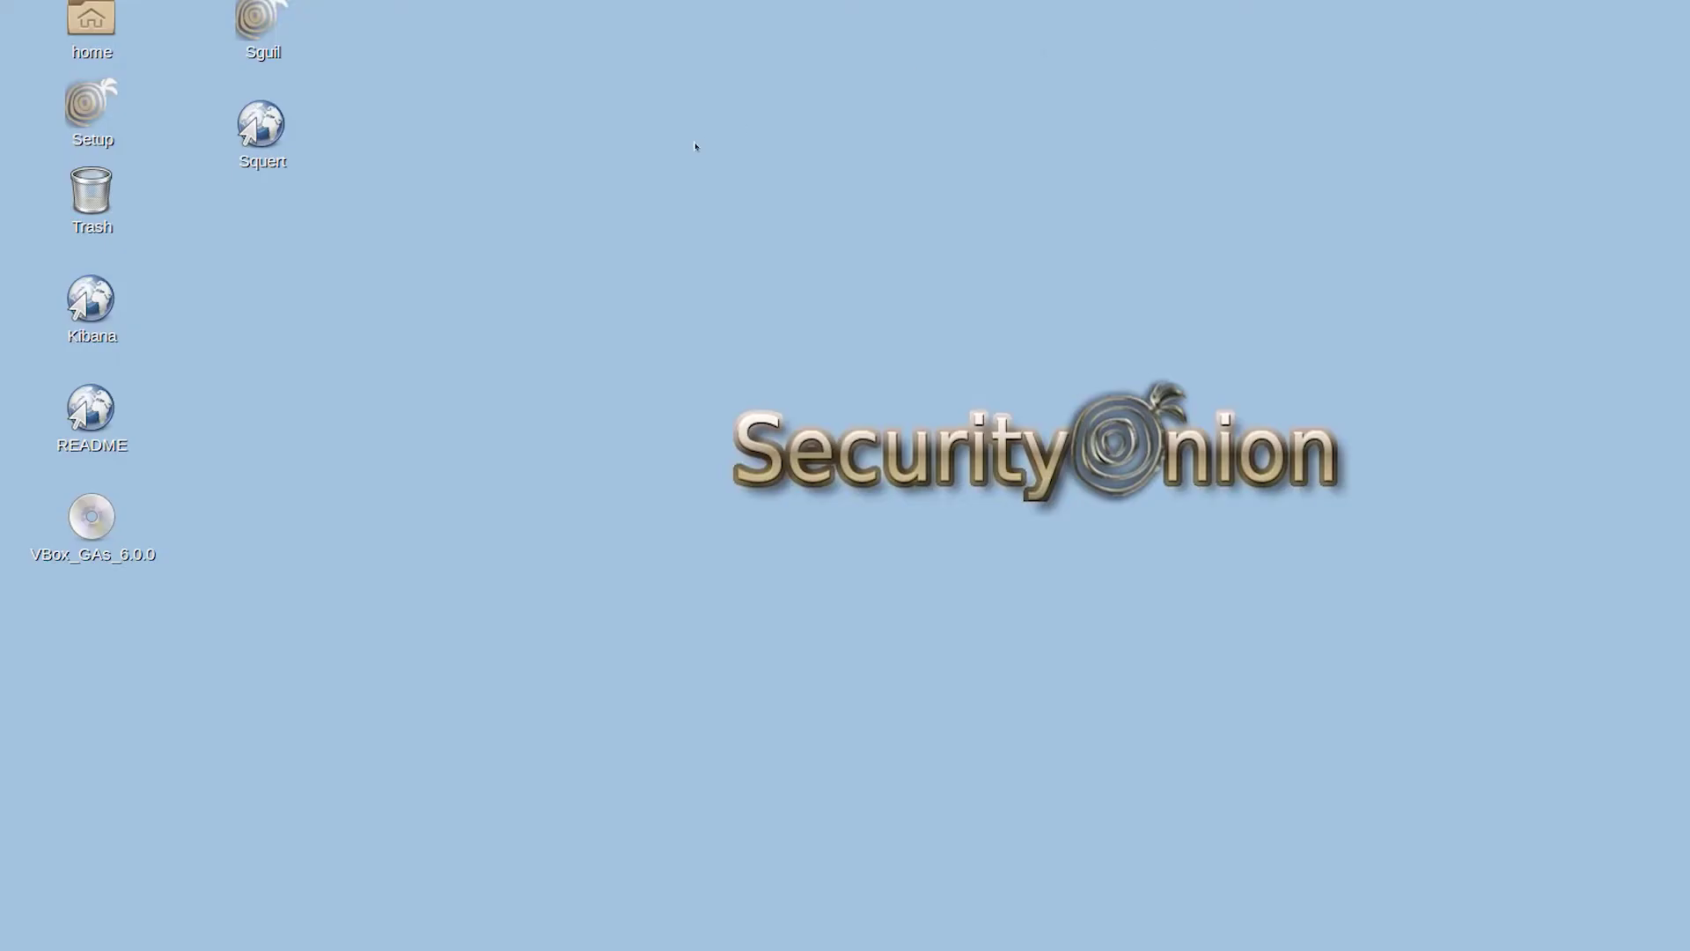
pyautogui.rightClick(695, 146)
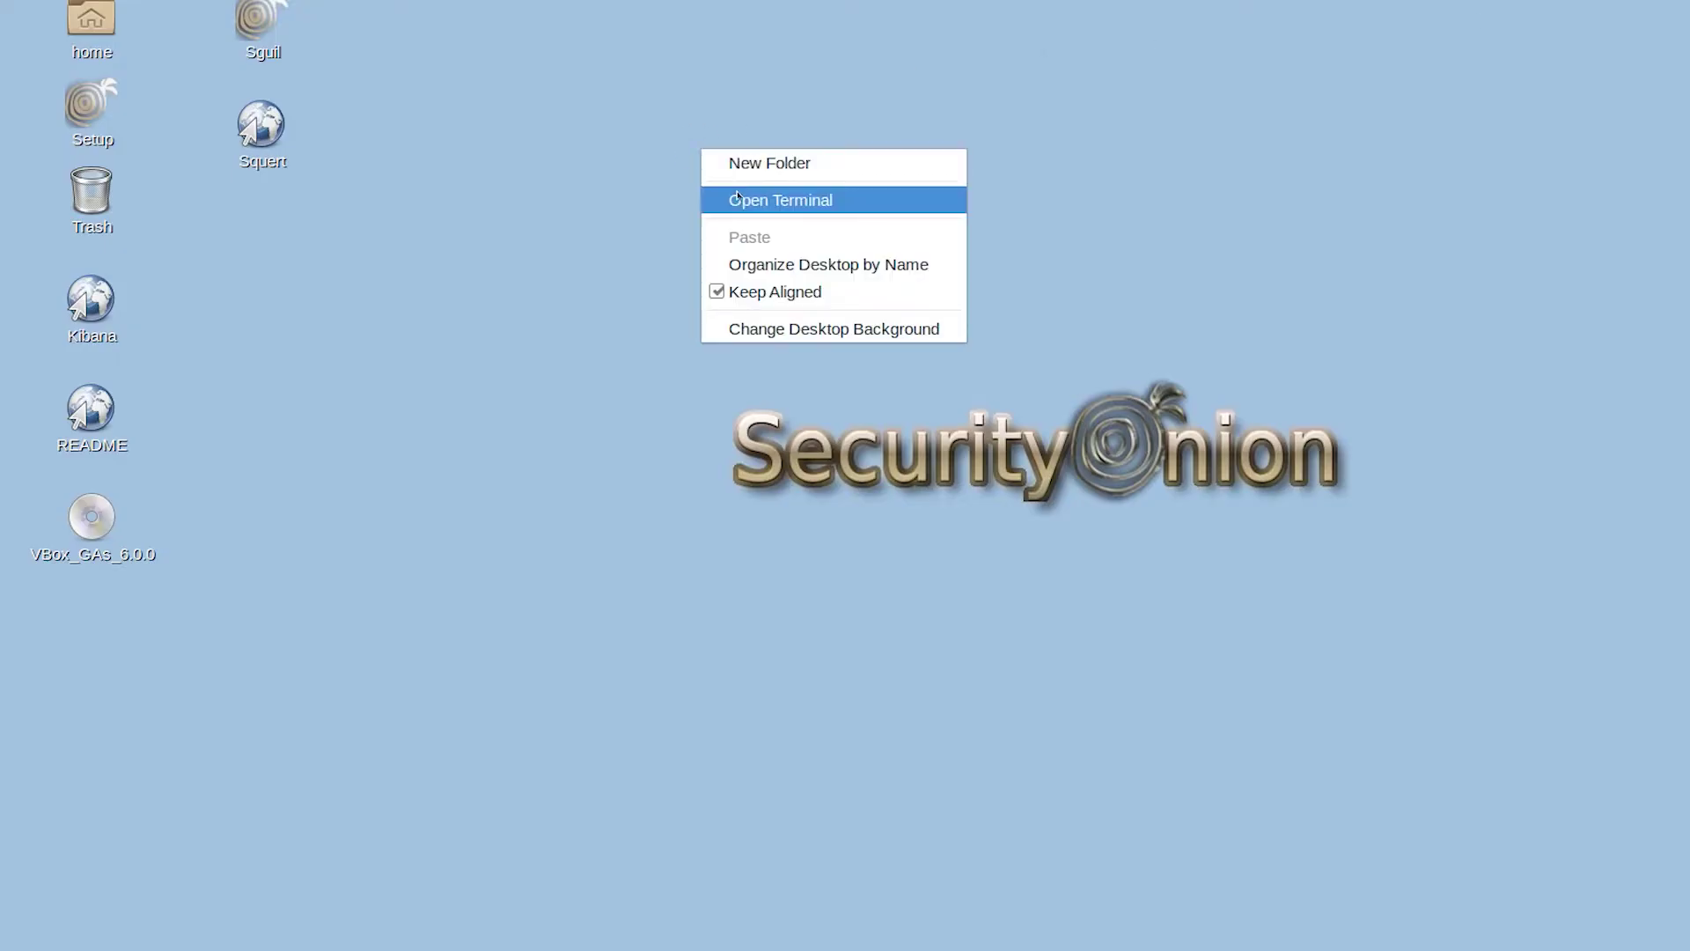
# Step: Open a terminal from the desktop and list the files in the Downloads folder
pyautogui.click(737, 199)
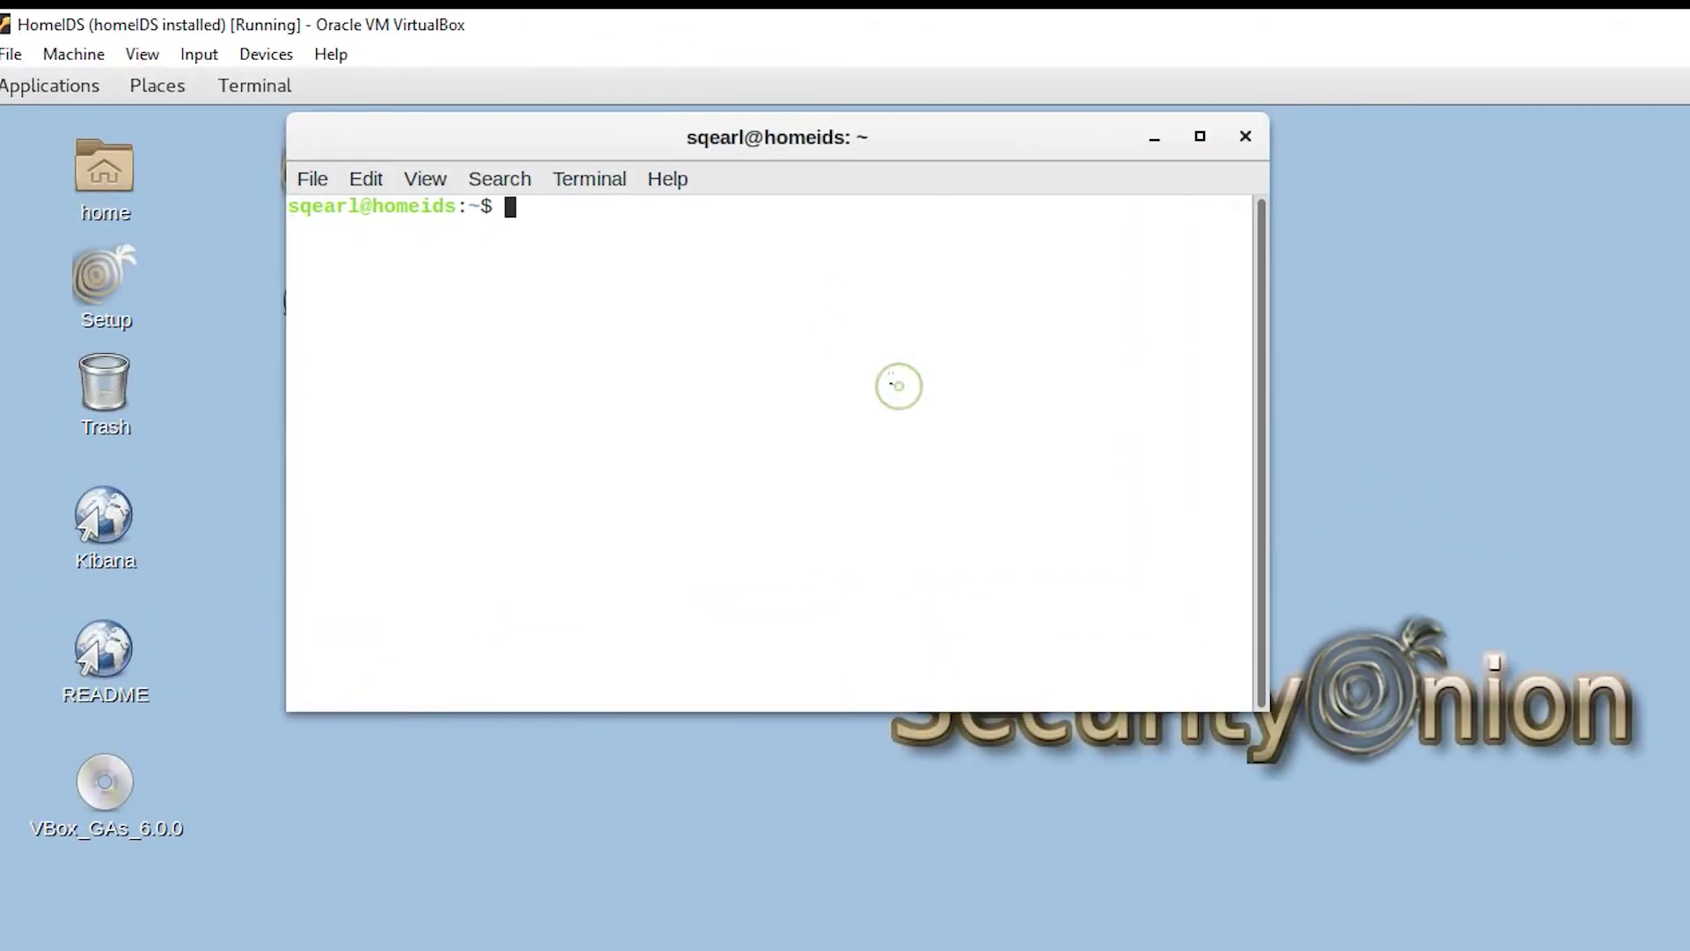
pyautogui.write('cd Downloads/')
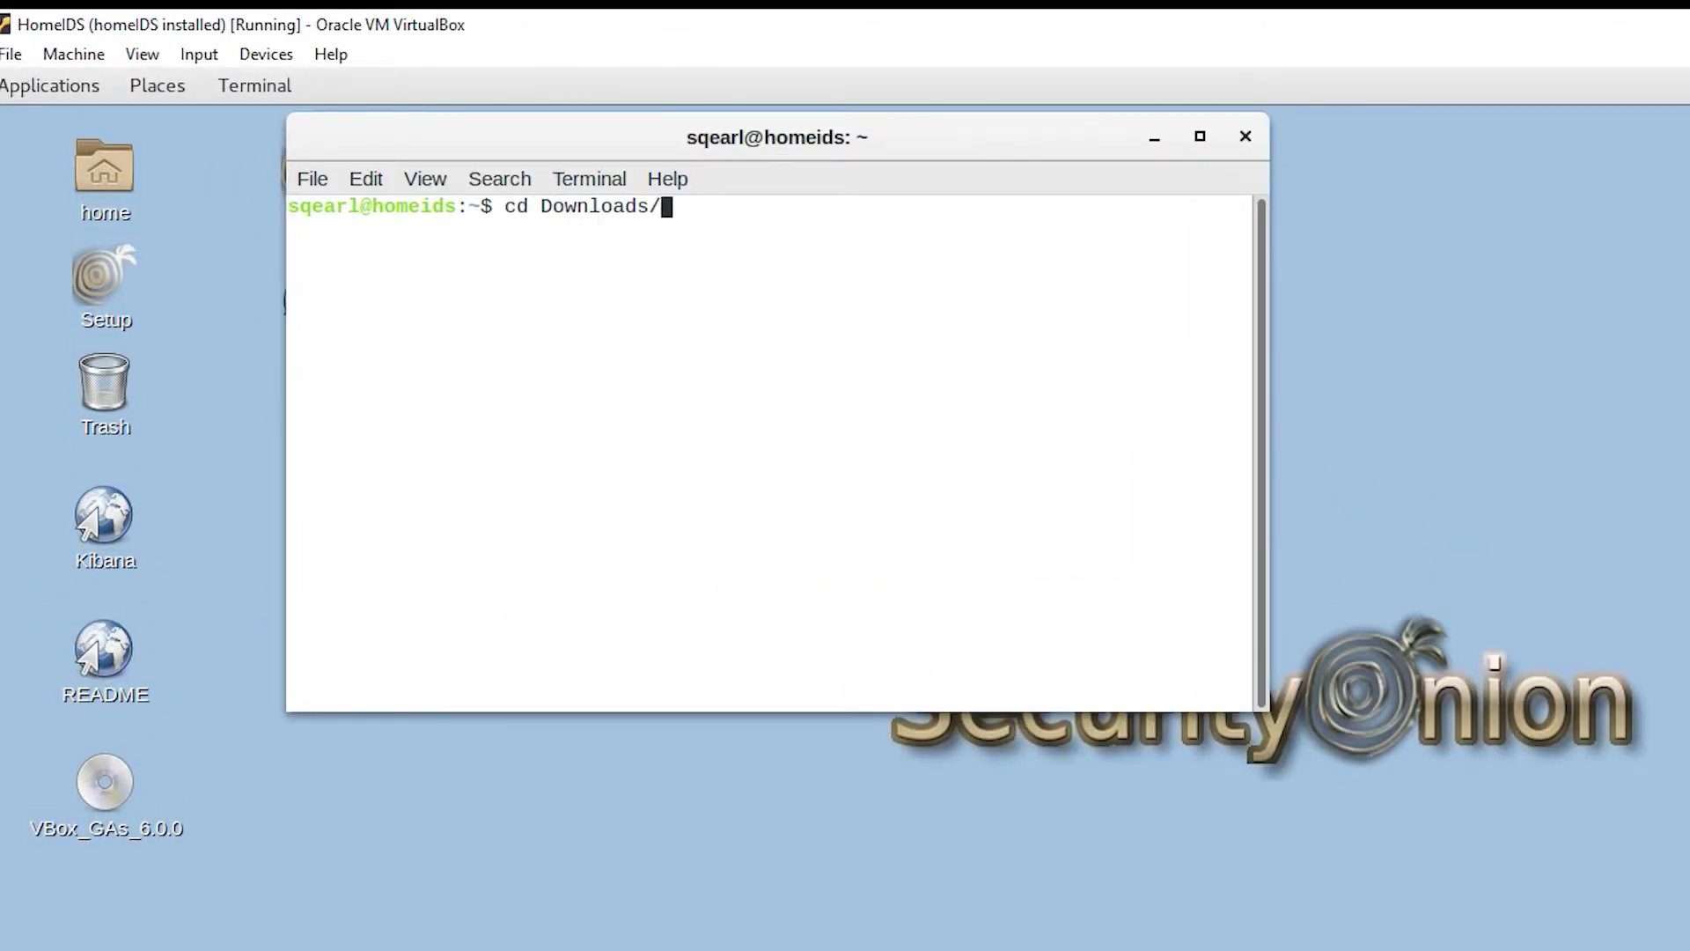
pyautogui.press('Return')
pyautogui.write('ls')
pyautogui.press('Return')
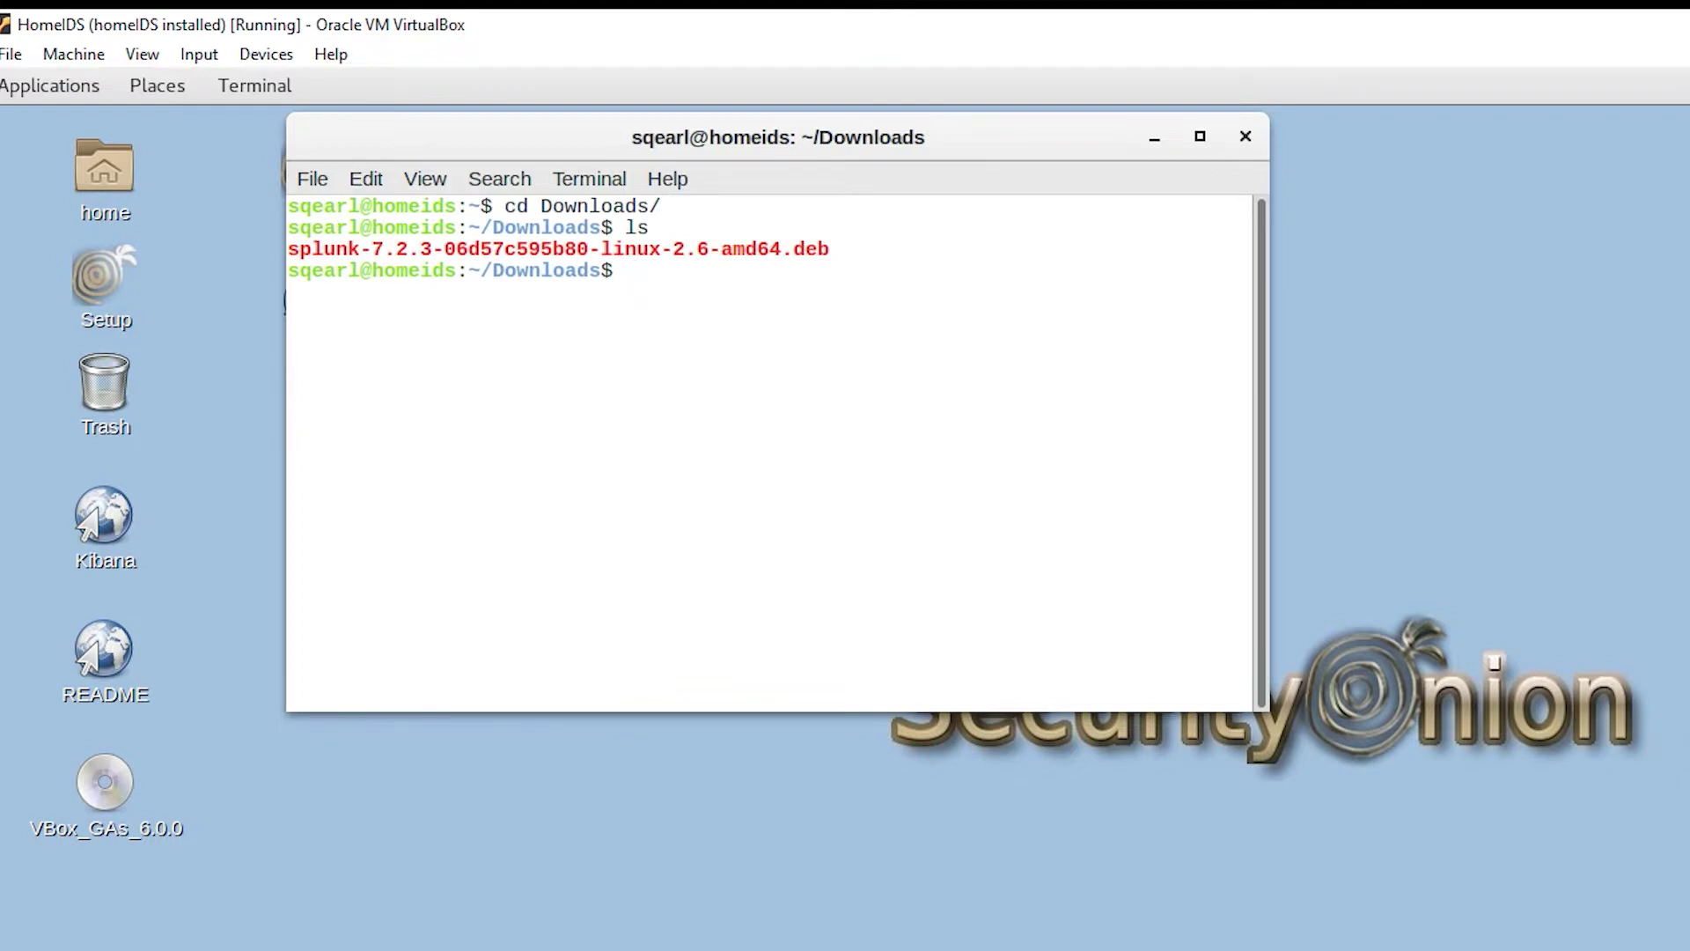
# Step: Install the Splunk 7.2.3 .deb package with sudo dpkg -i, entering the sudo password
pyautogui.write('sudo dpkg -i s')
pyautogui.press('Tab')
pyautogui.press('Return')
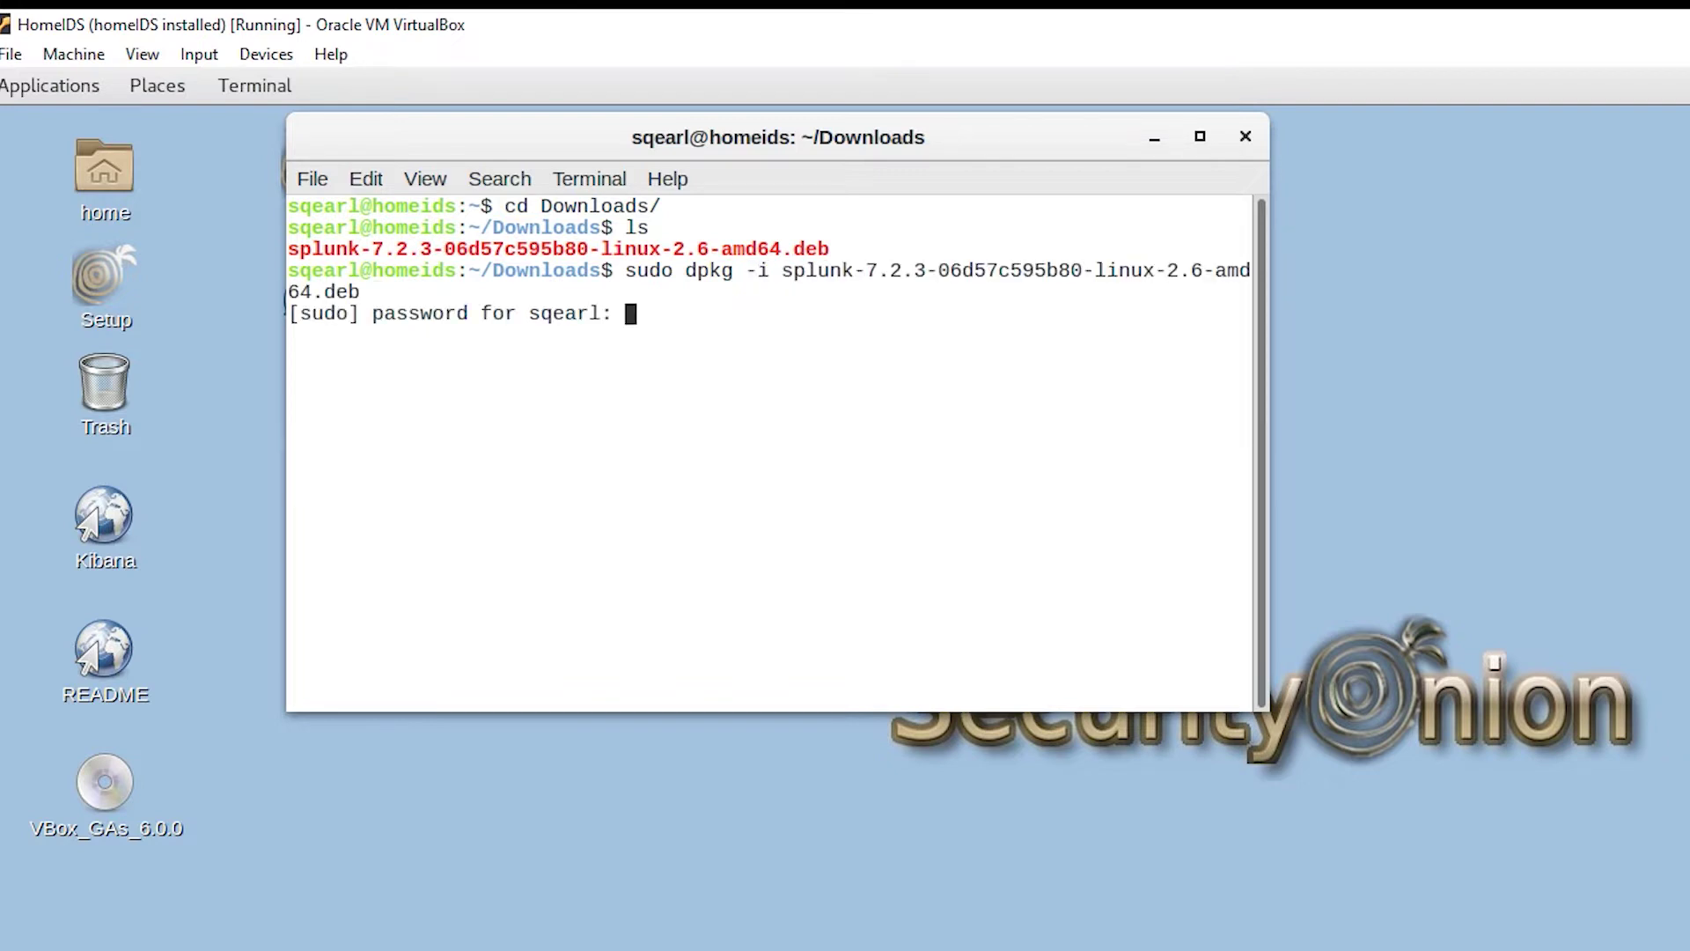
pyautogui.press('Return')
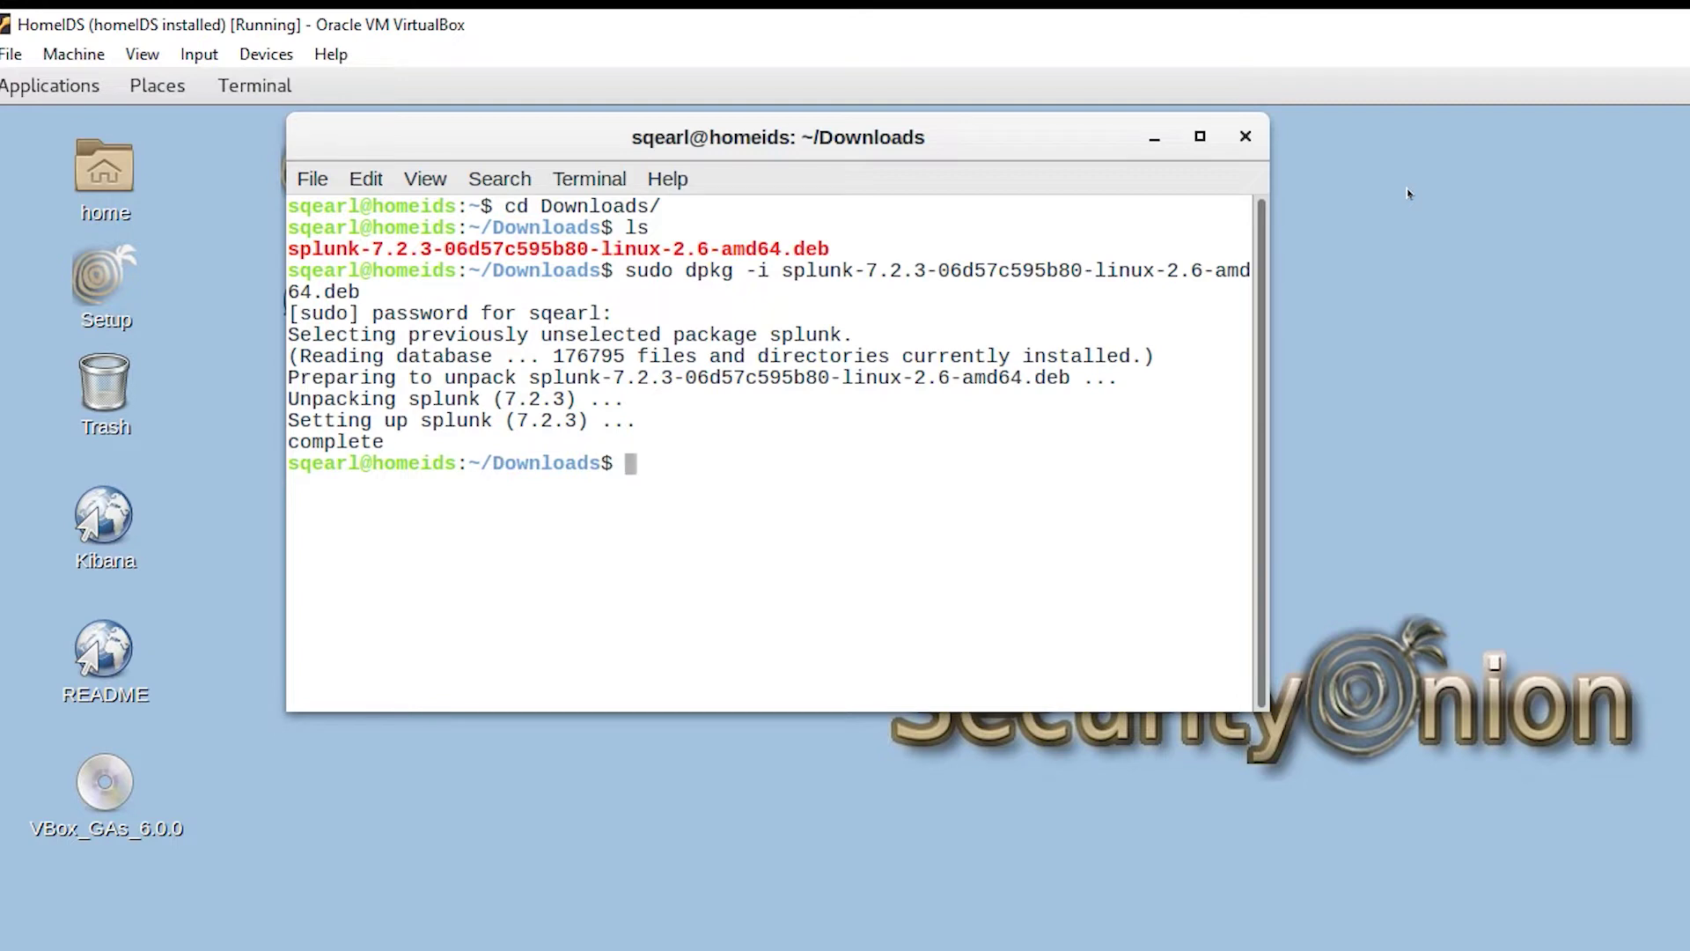
pyautogui.write('sudo /opt/splunk/bin/splunk')
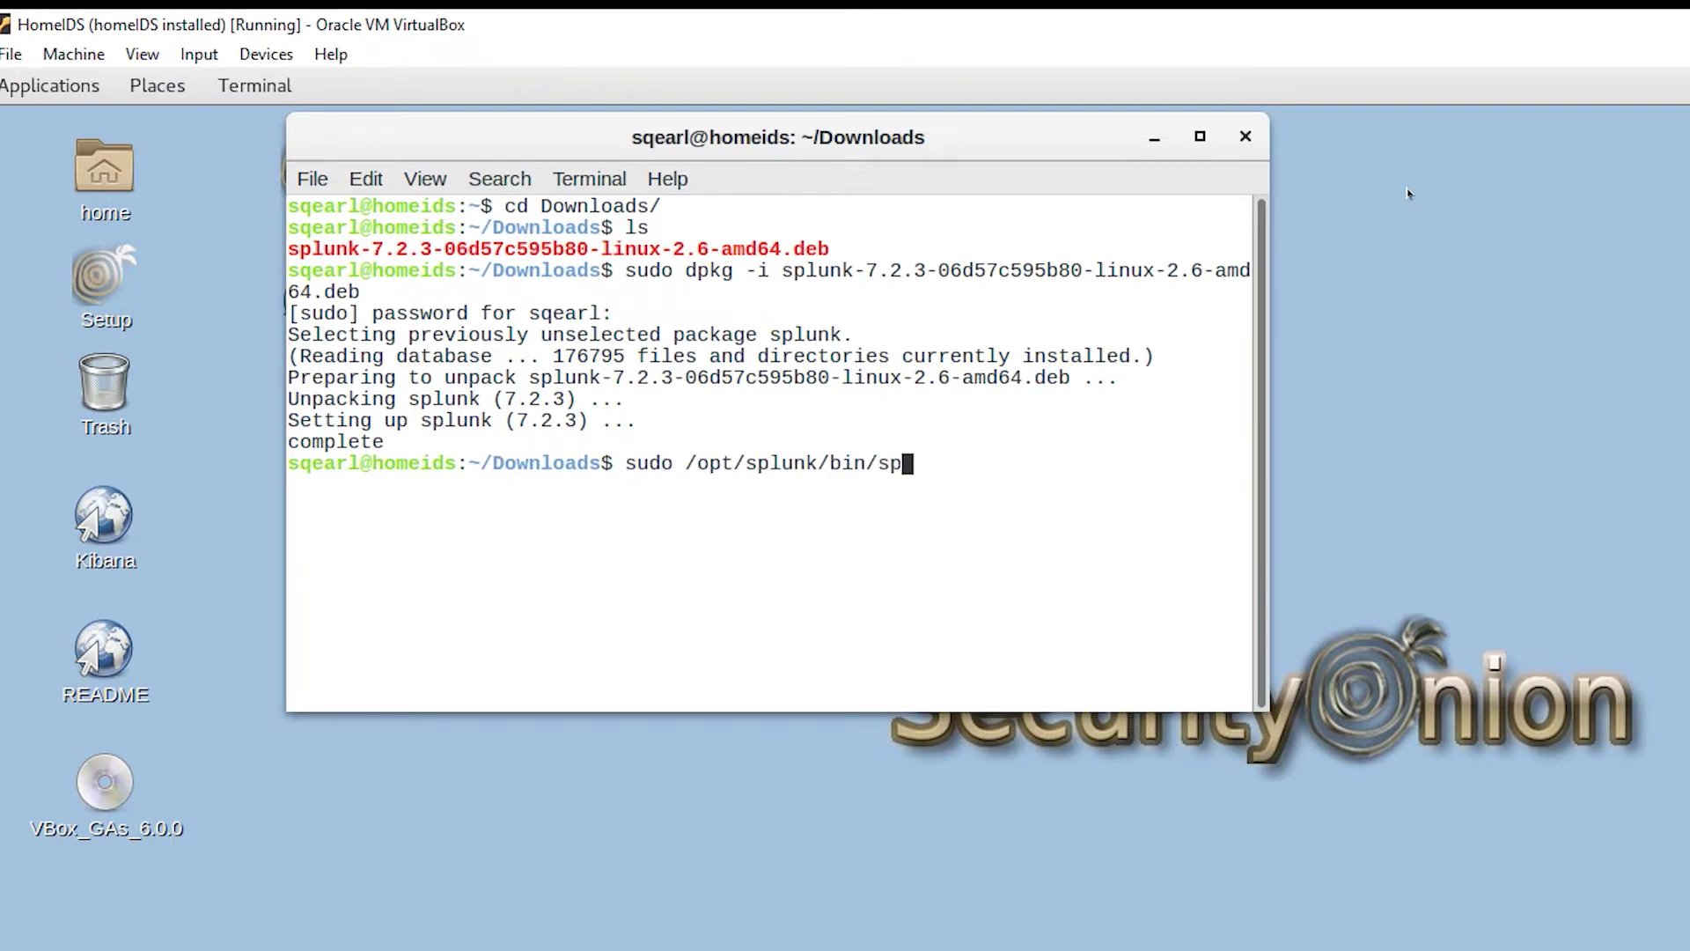
pyautogui.write(' start --a')
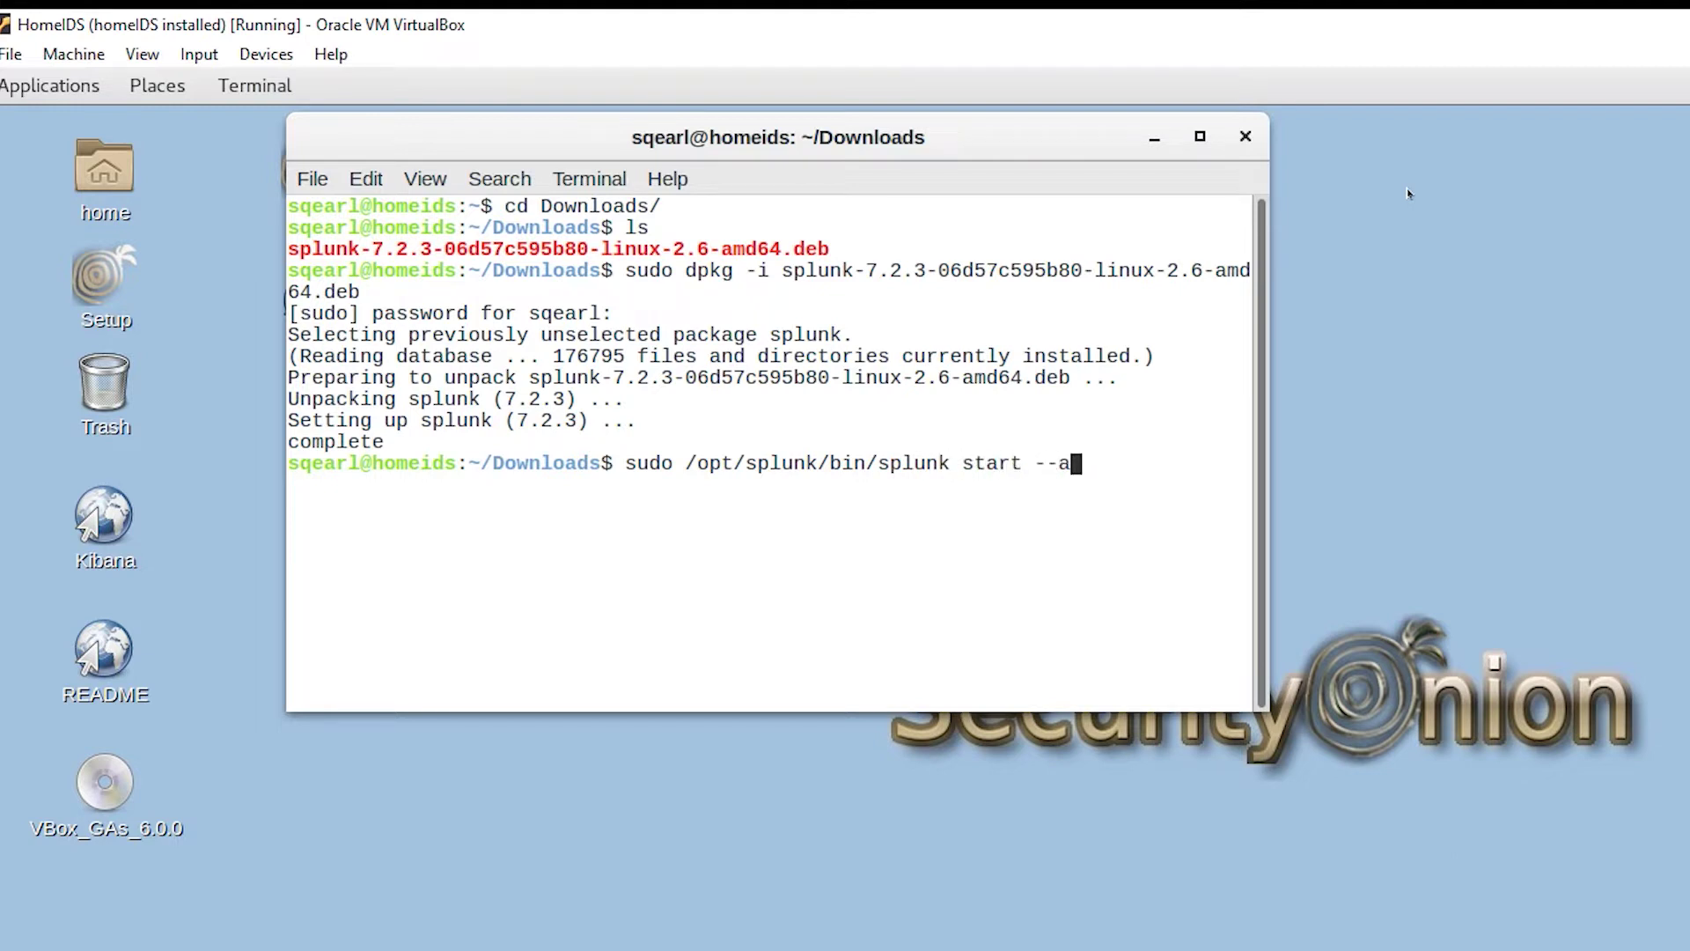
pyautogui.write('ccept-license')
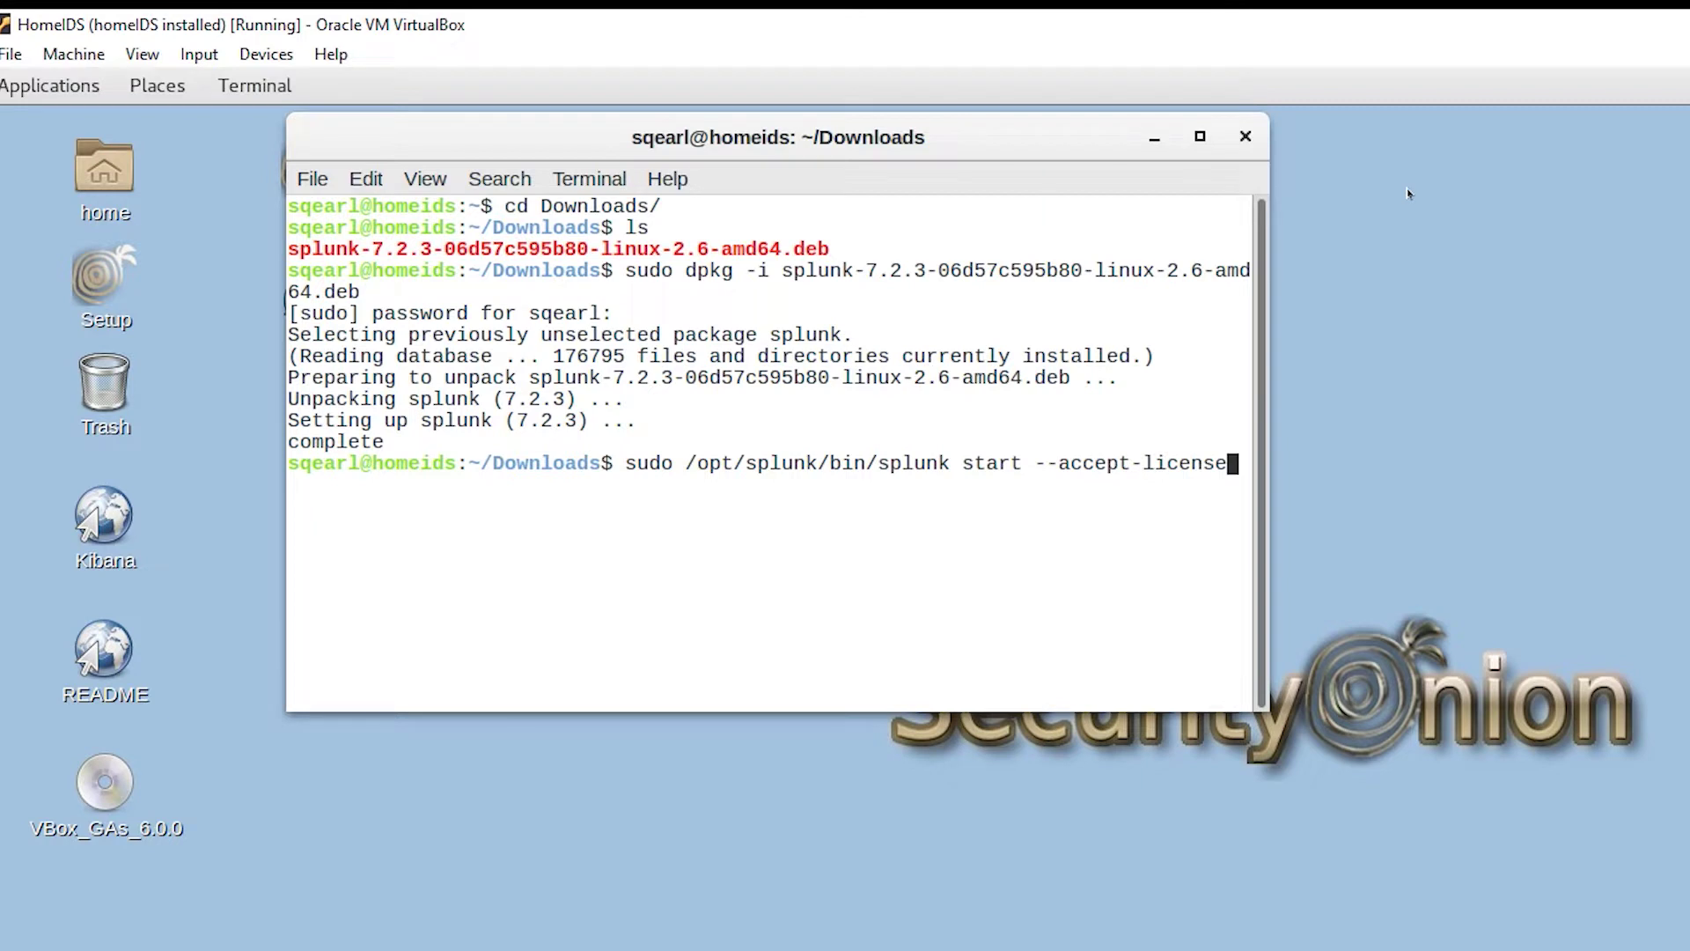
# Step: Start Splunk with --accept-license and create the admin user with a new, confirmed password
pyautogui.press('Return')
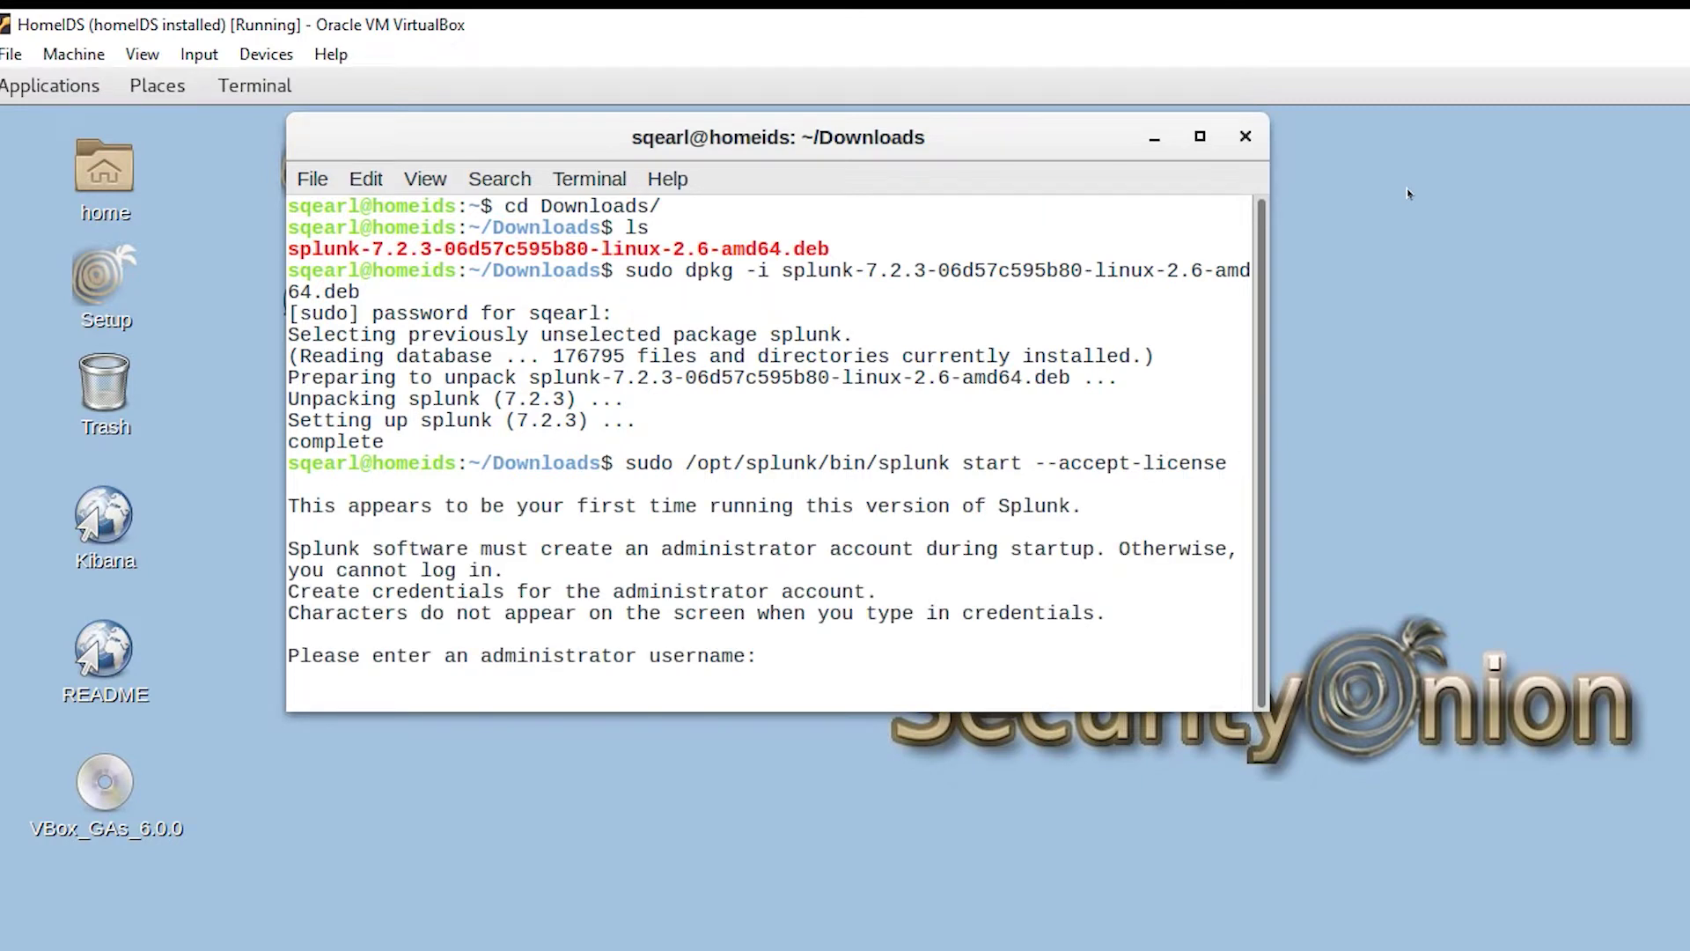
pyautogui.write('admin')
pyautogui.press('Return')
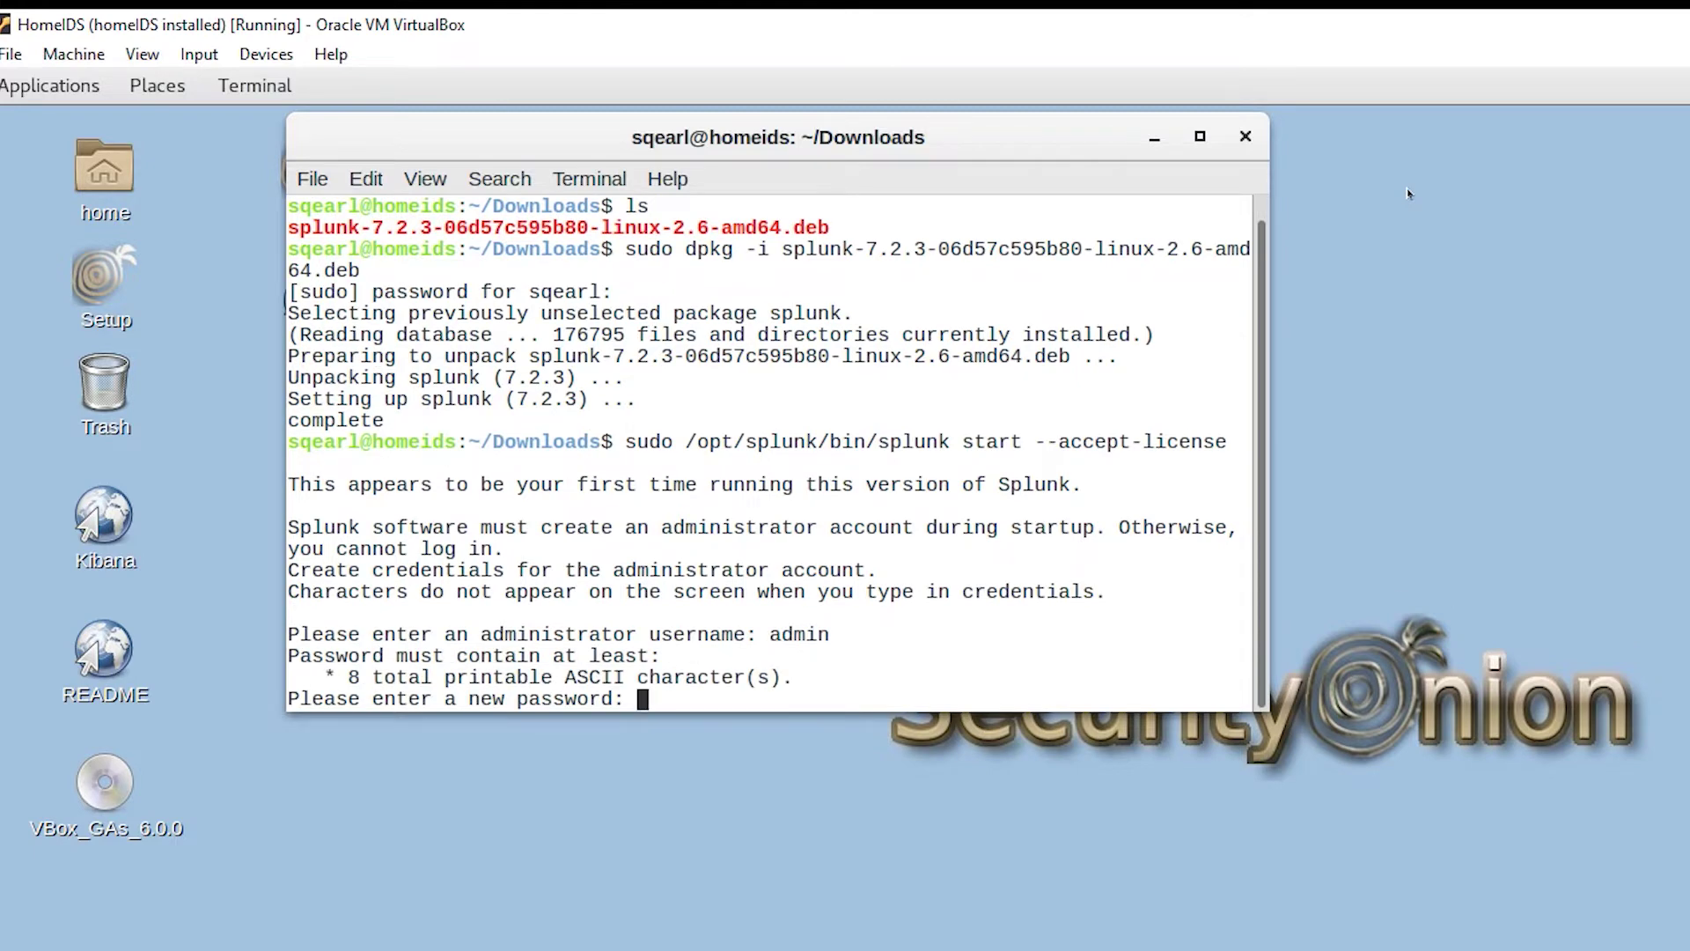
pyautogui.press('Return')
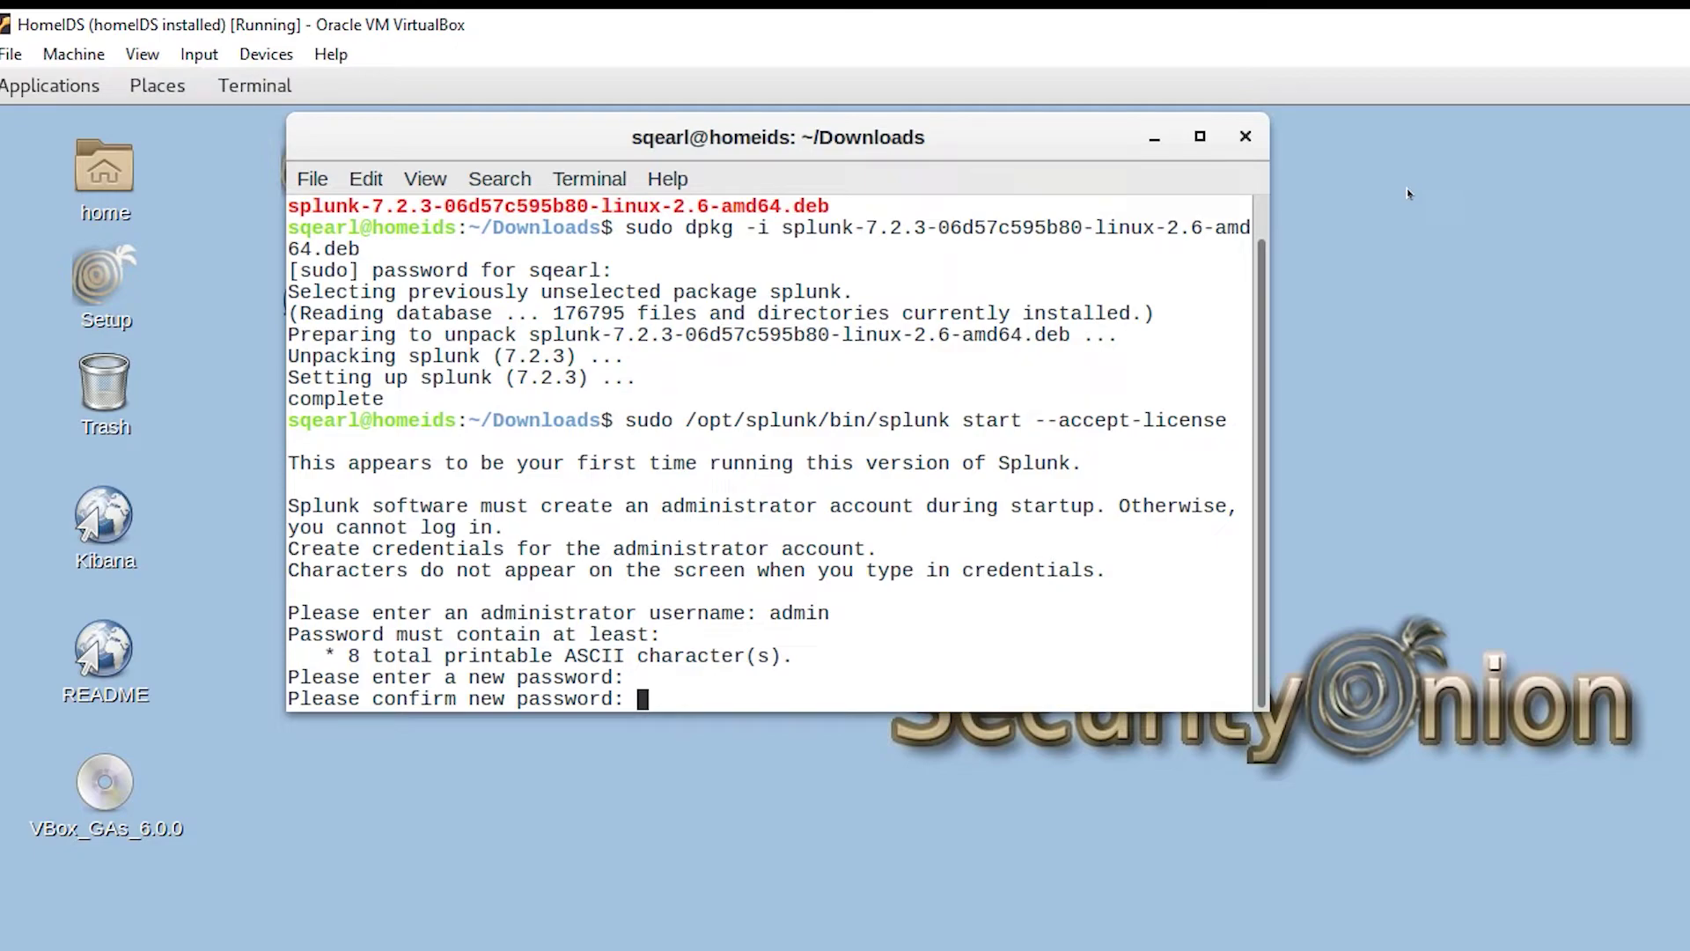
pyautogui.press('Return')
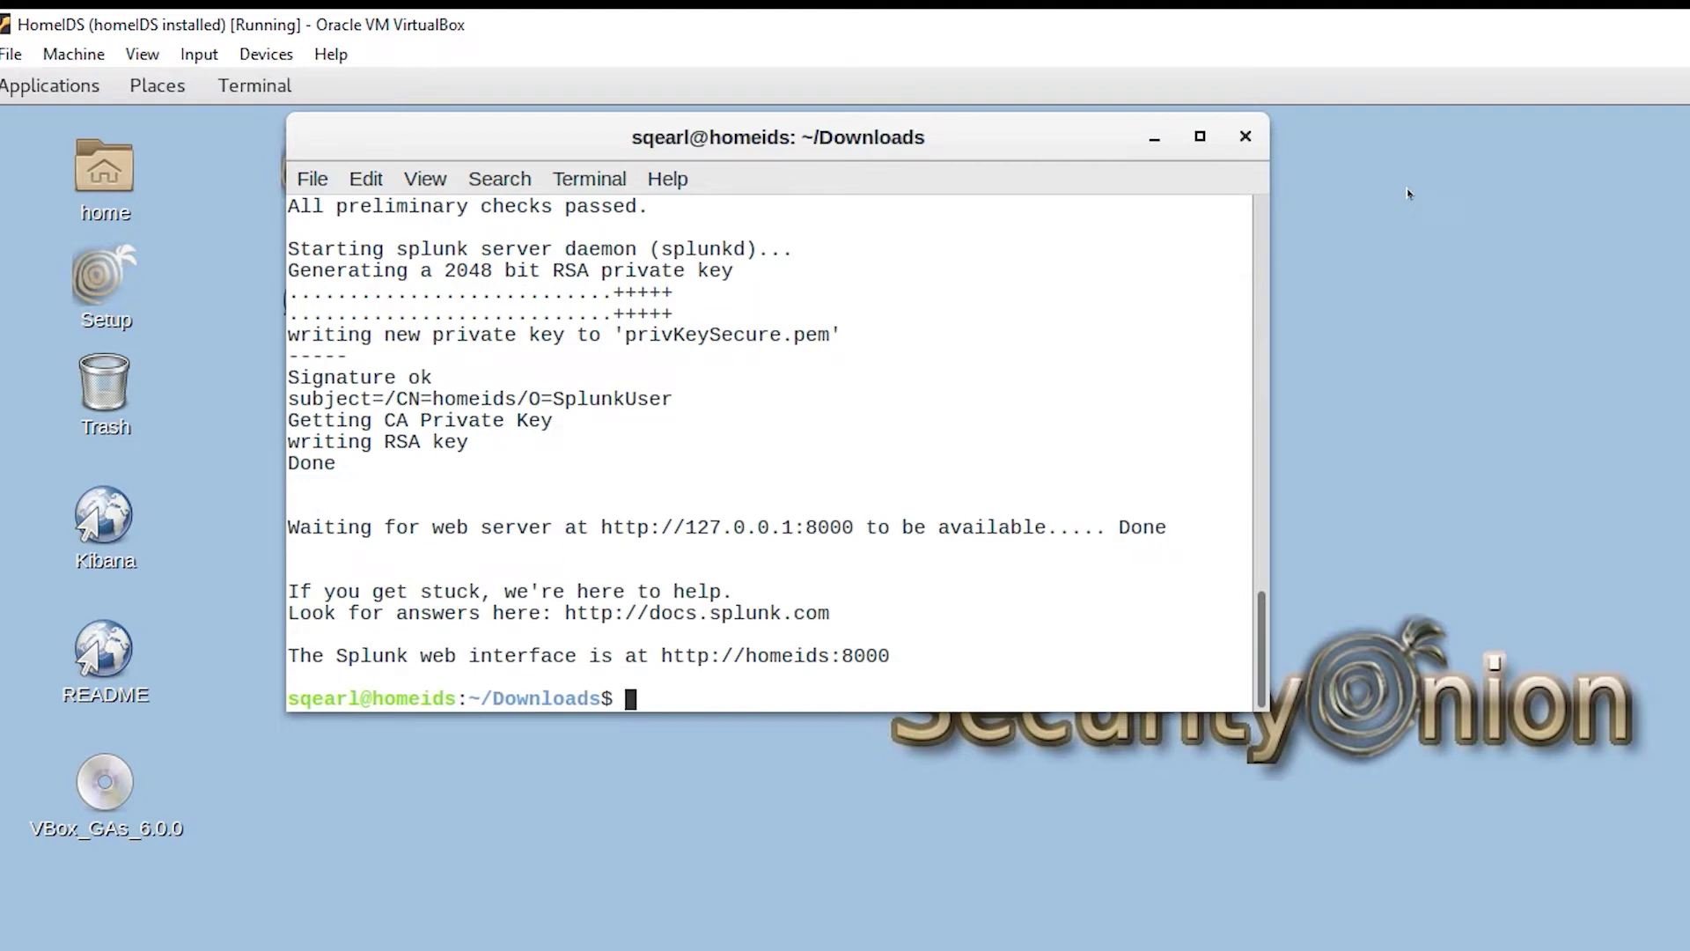
pyautogui.write('sudo /opt/')
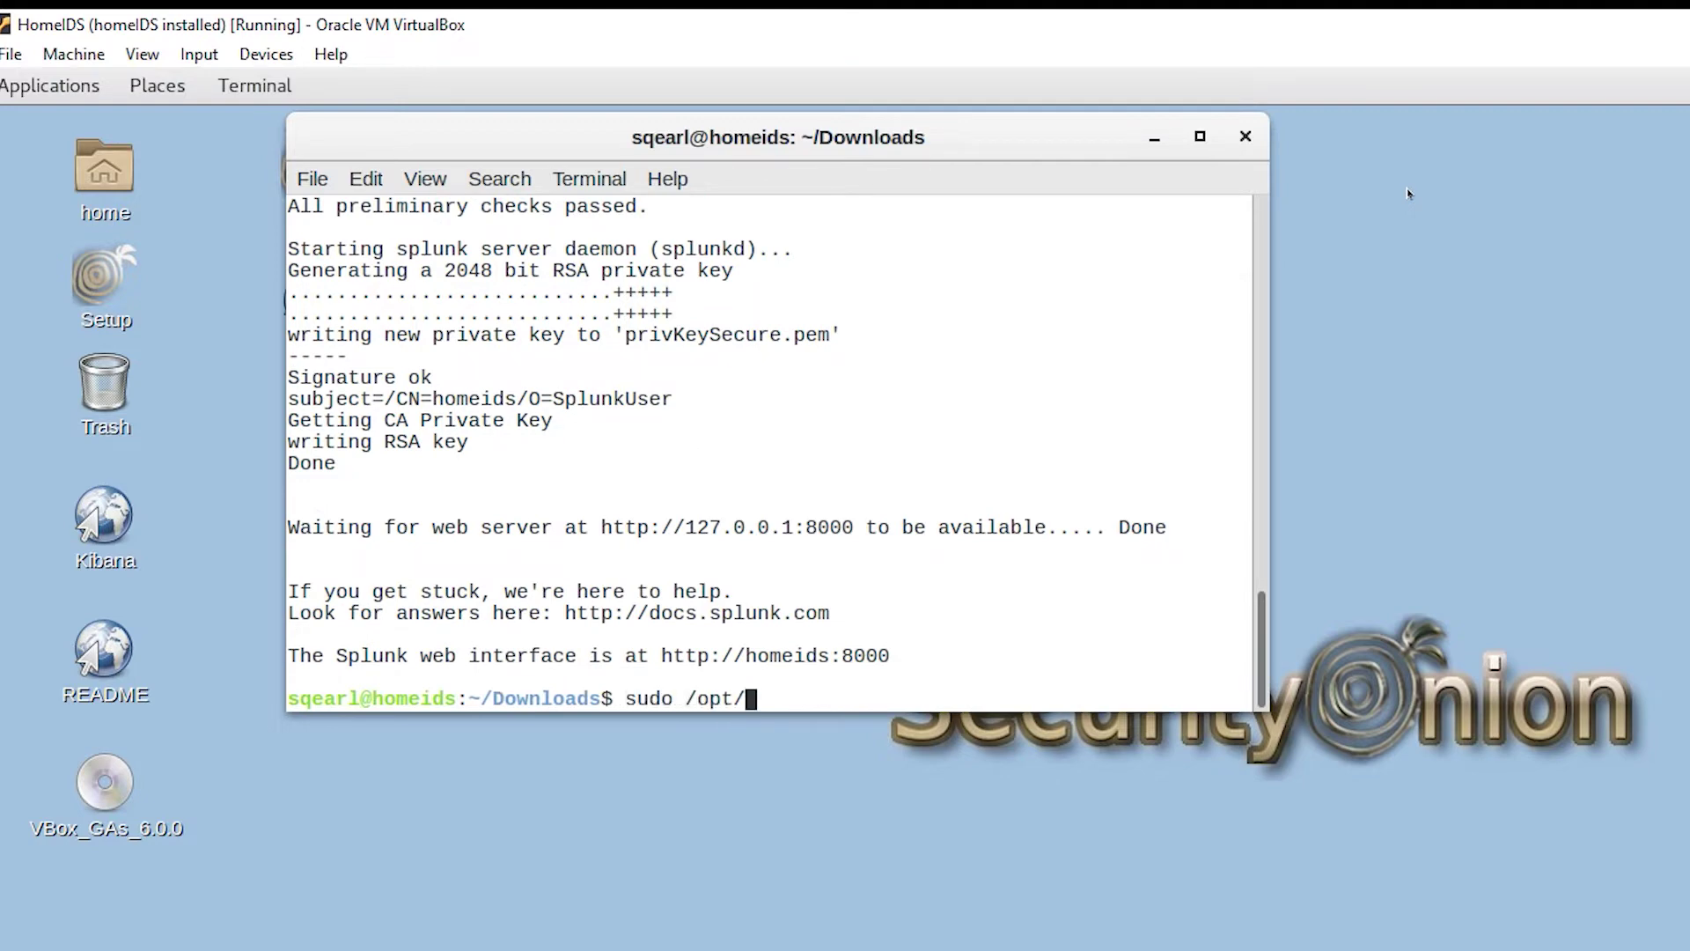
pyautogui.write('splunk/bin/splunk')
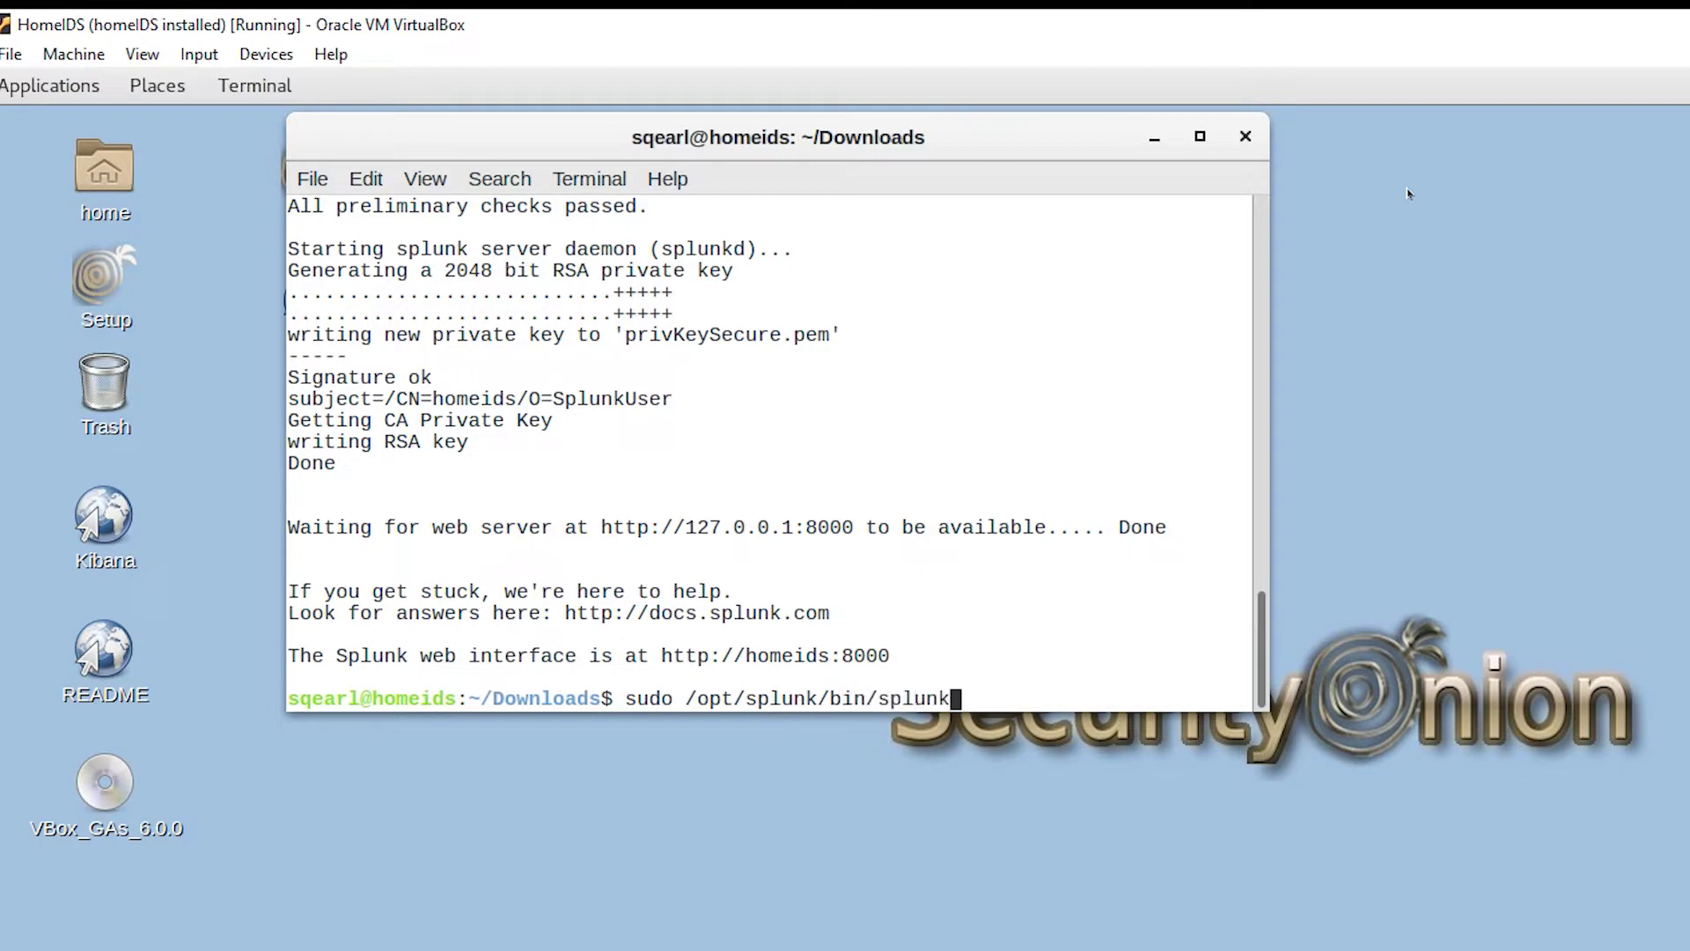
pyautogui.write(' enable boot-sta')
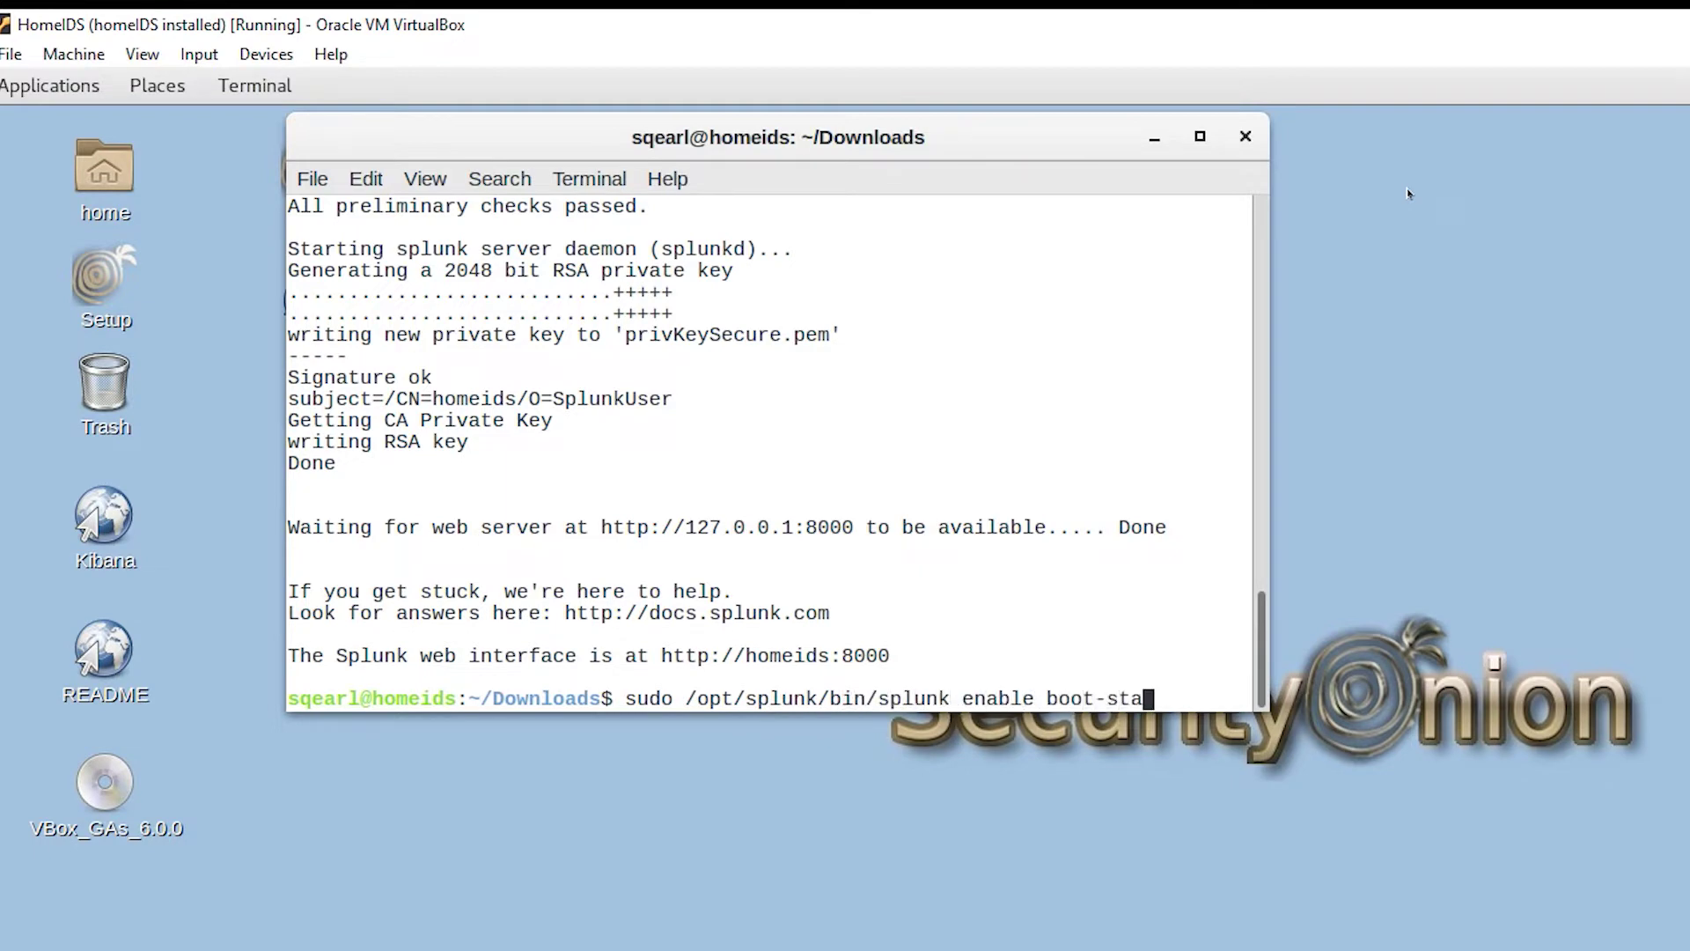
pyautogui.write('rt')
# Step: Enable Splunk boot-start and open port 8000 with sudo ufw allow 8000
pyautogui.press('Return')
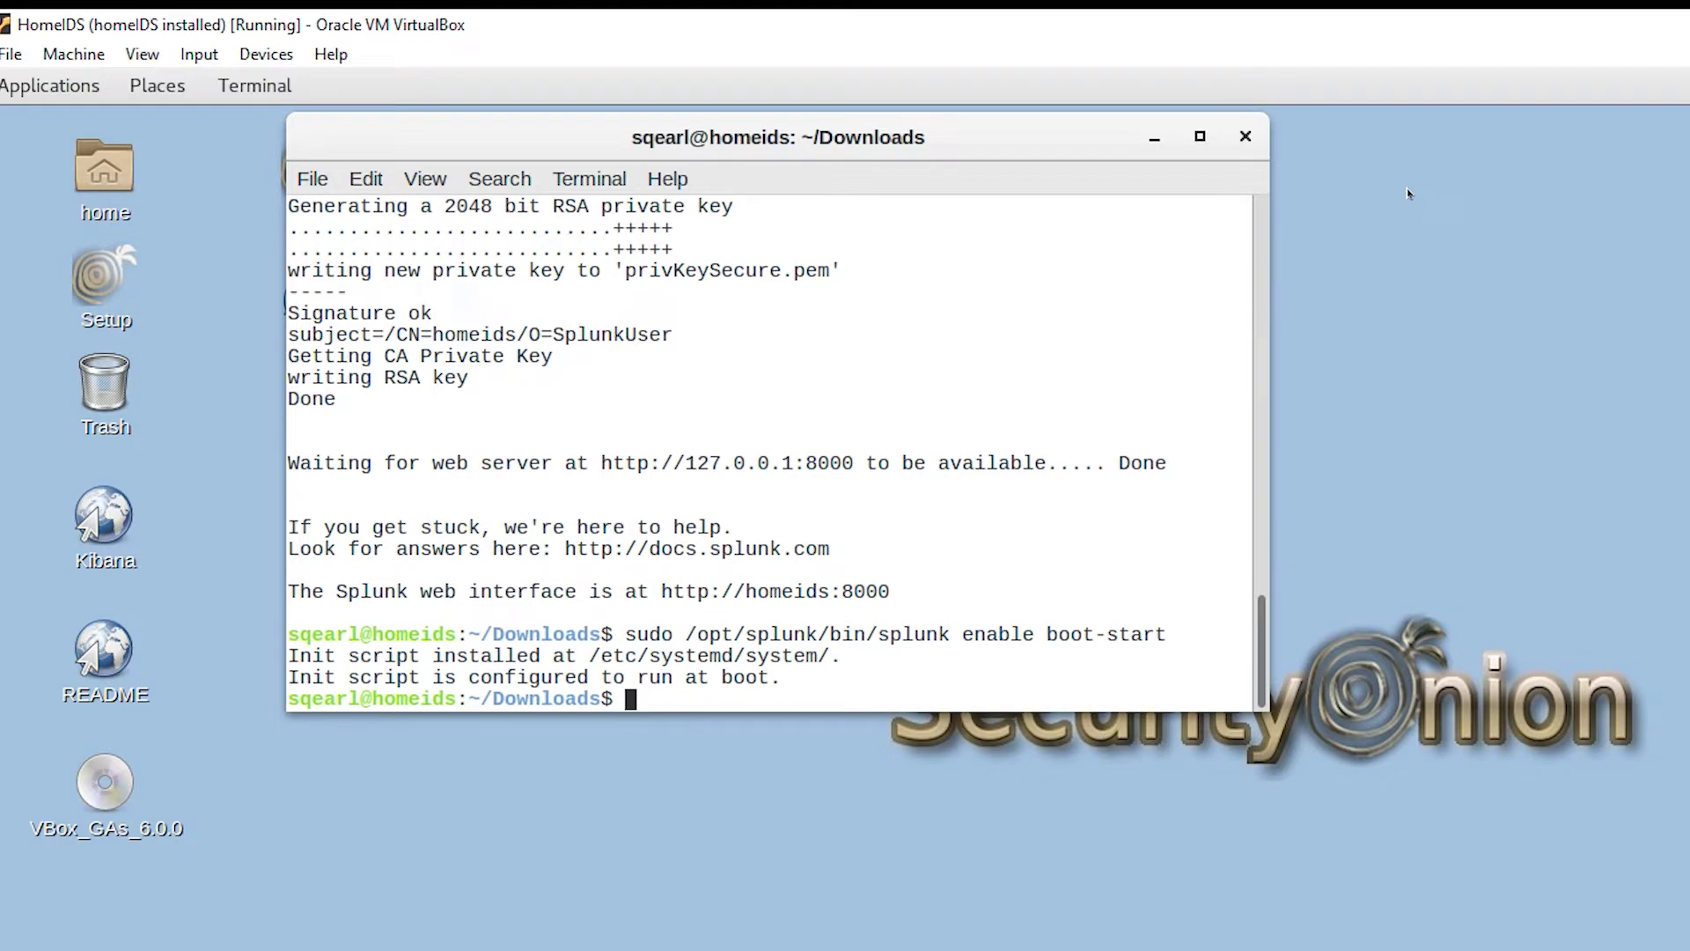
pyautogui.write('sudo ufw a')
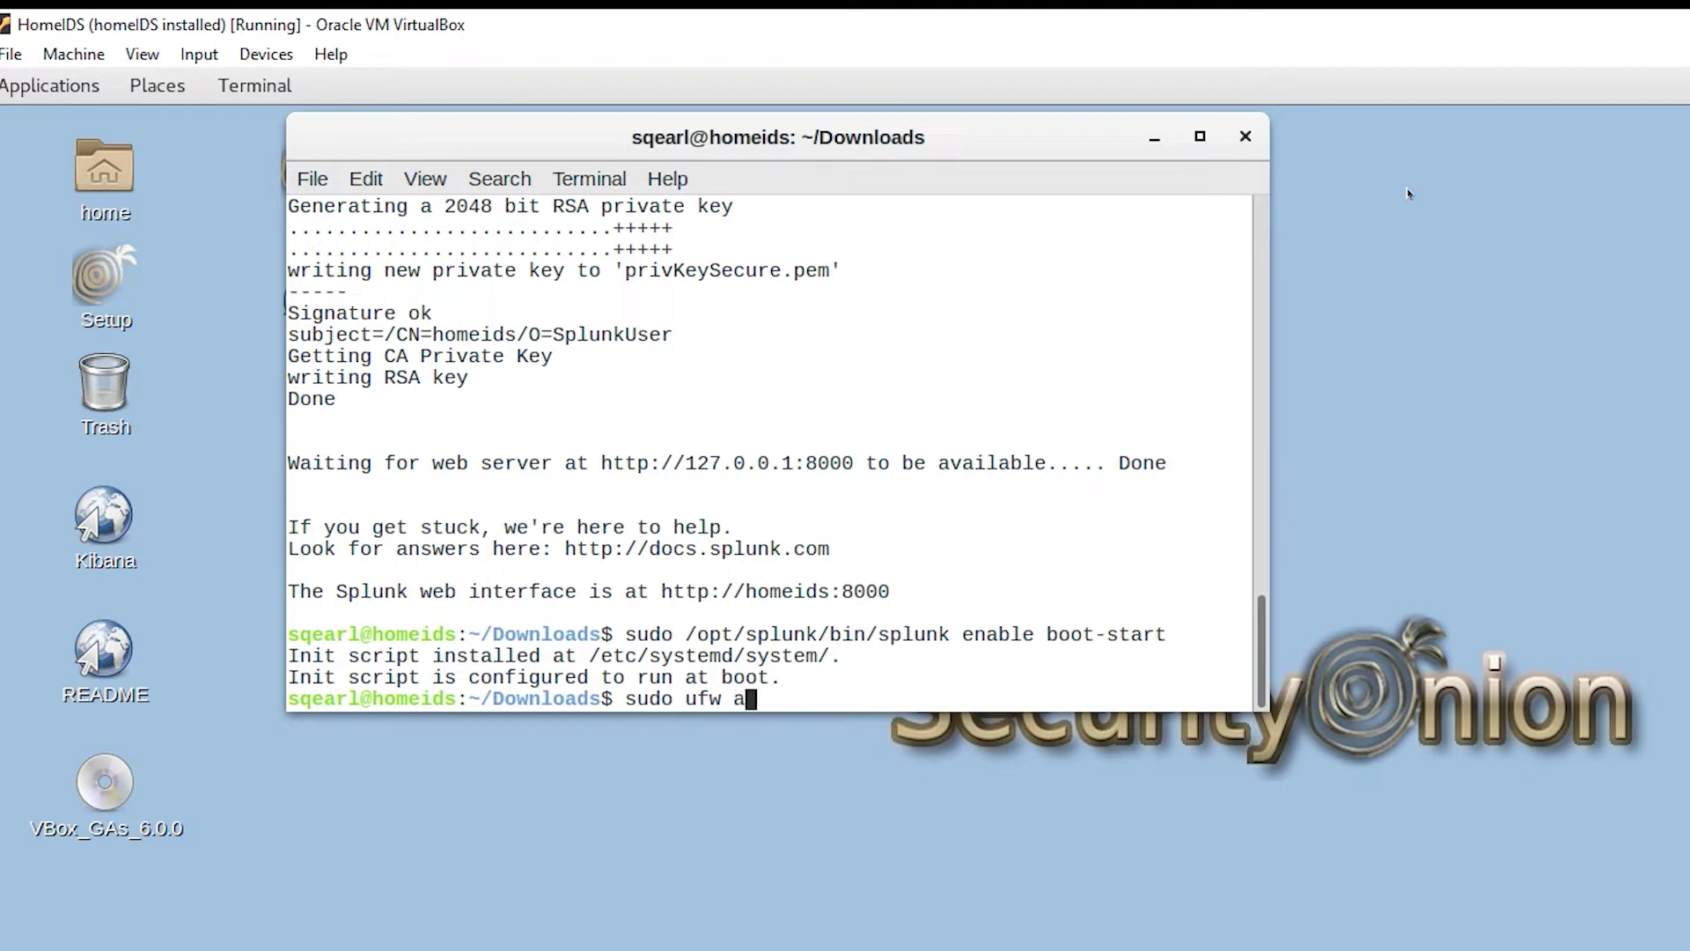
pyautogui.write('llow 8000')
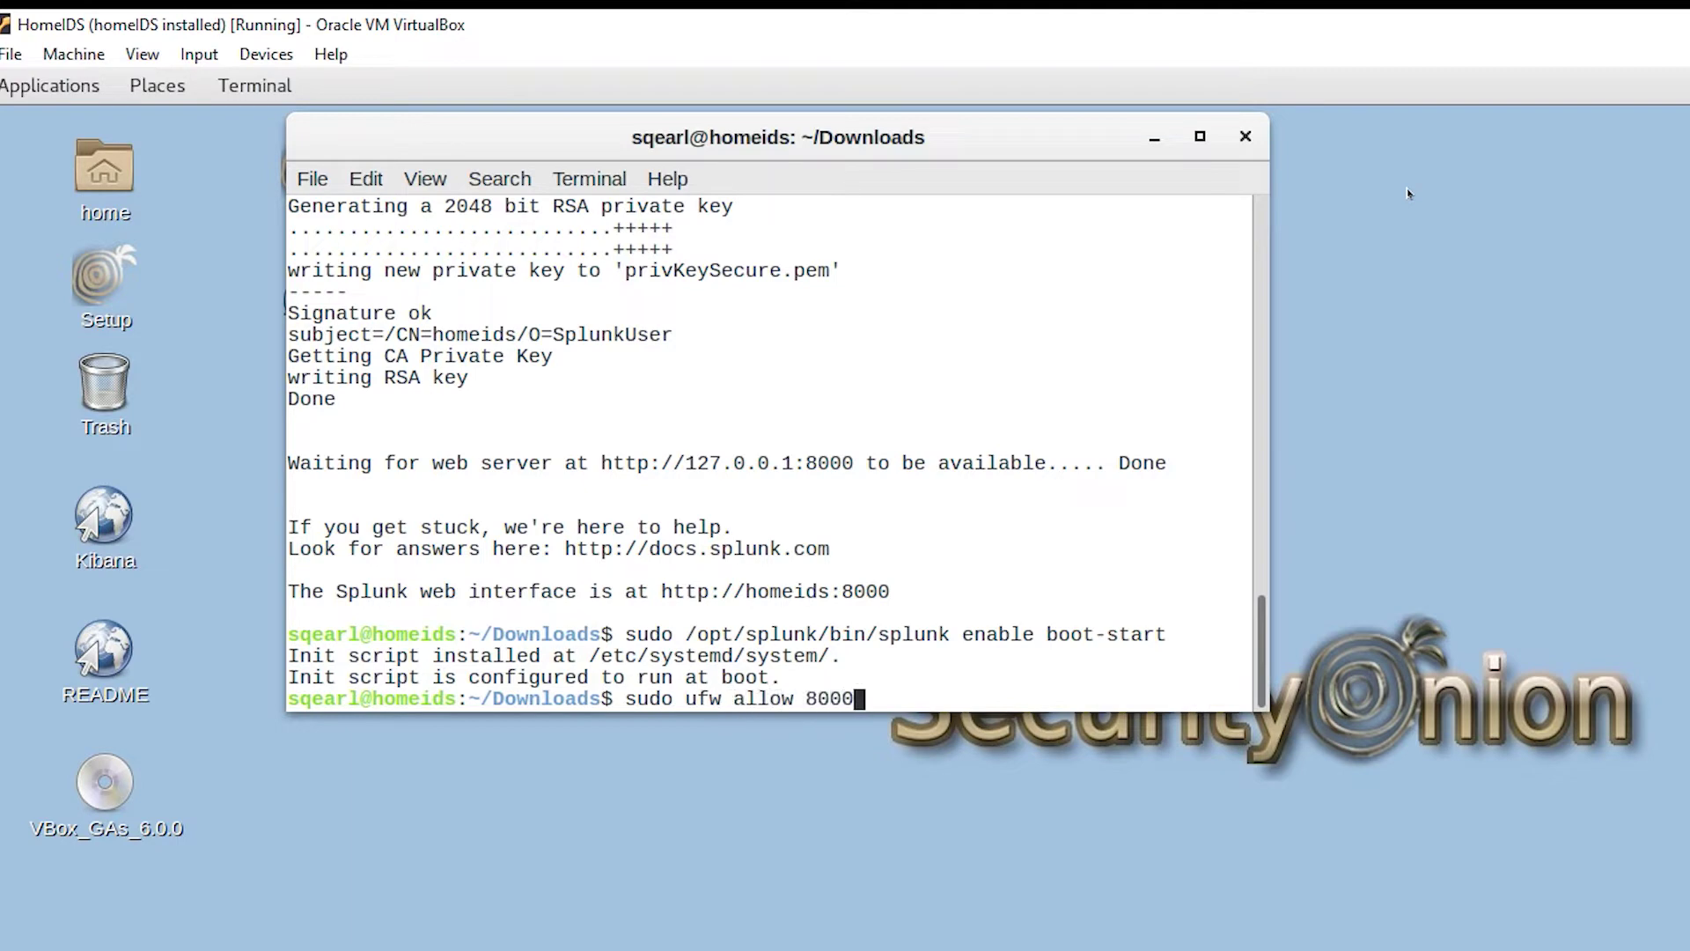
pyautogui.press('Return')
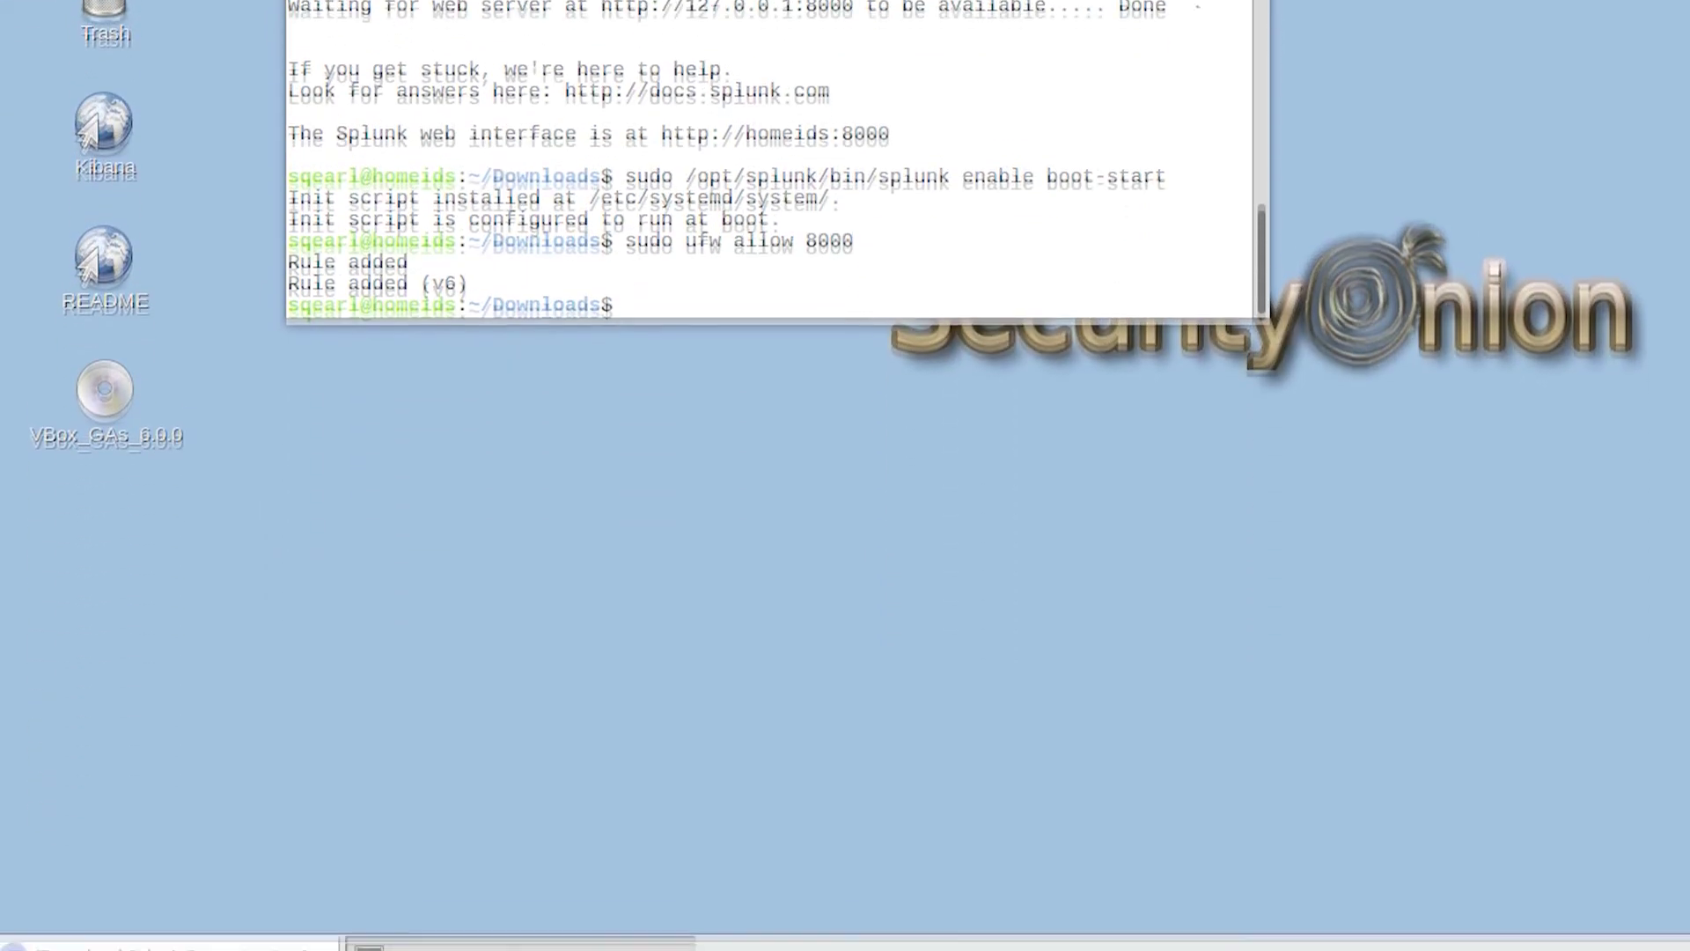
# Step: Load the Splunk login page at 192.168.0.77:8000 and sign in as admin
pyautogui.rightClick(673, 924)
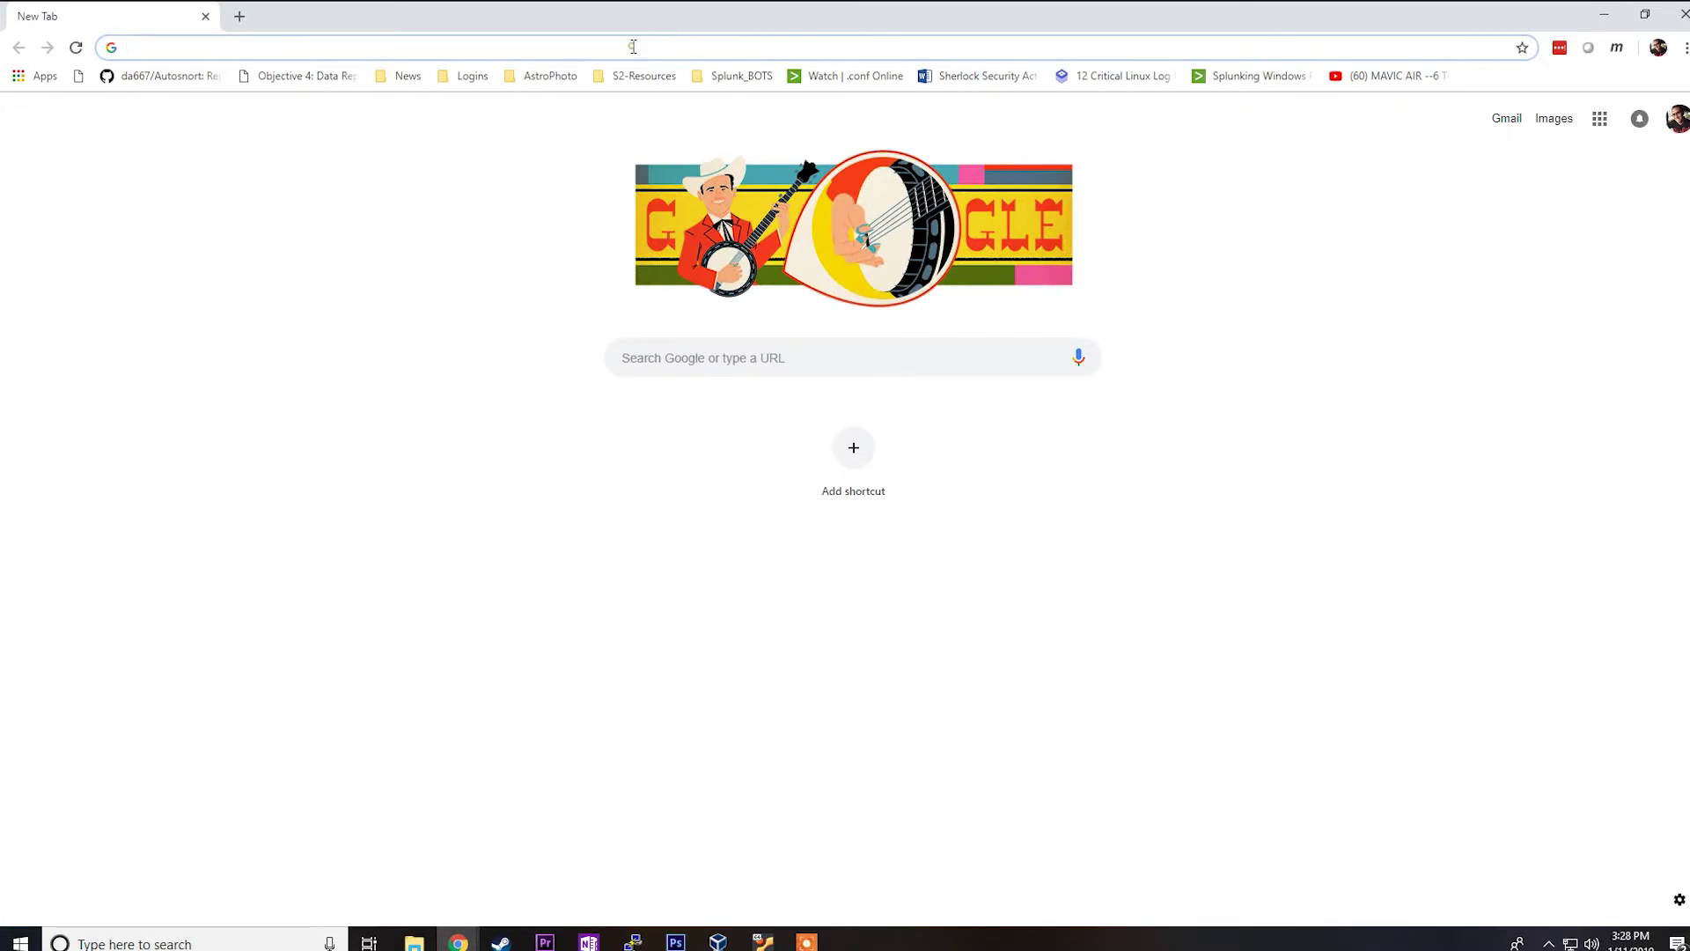
pyautogui.write('192.16')
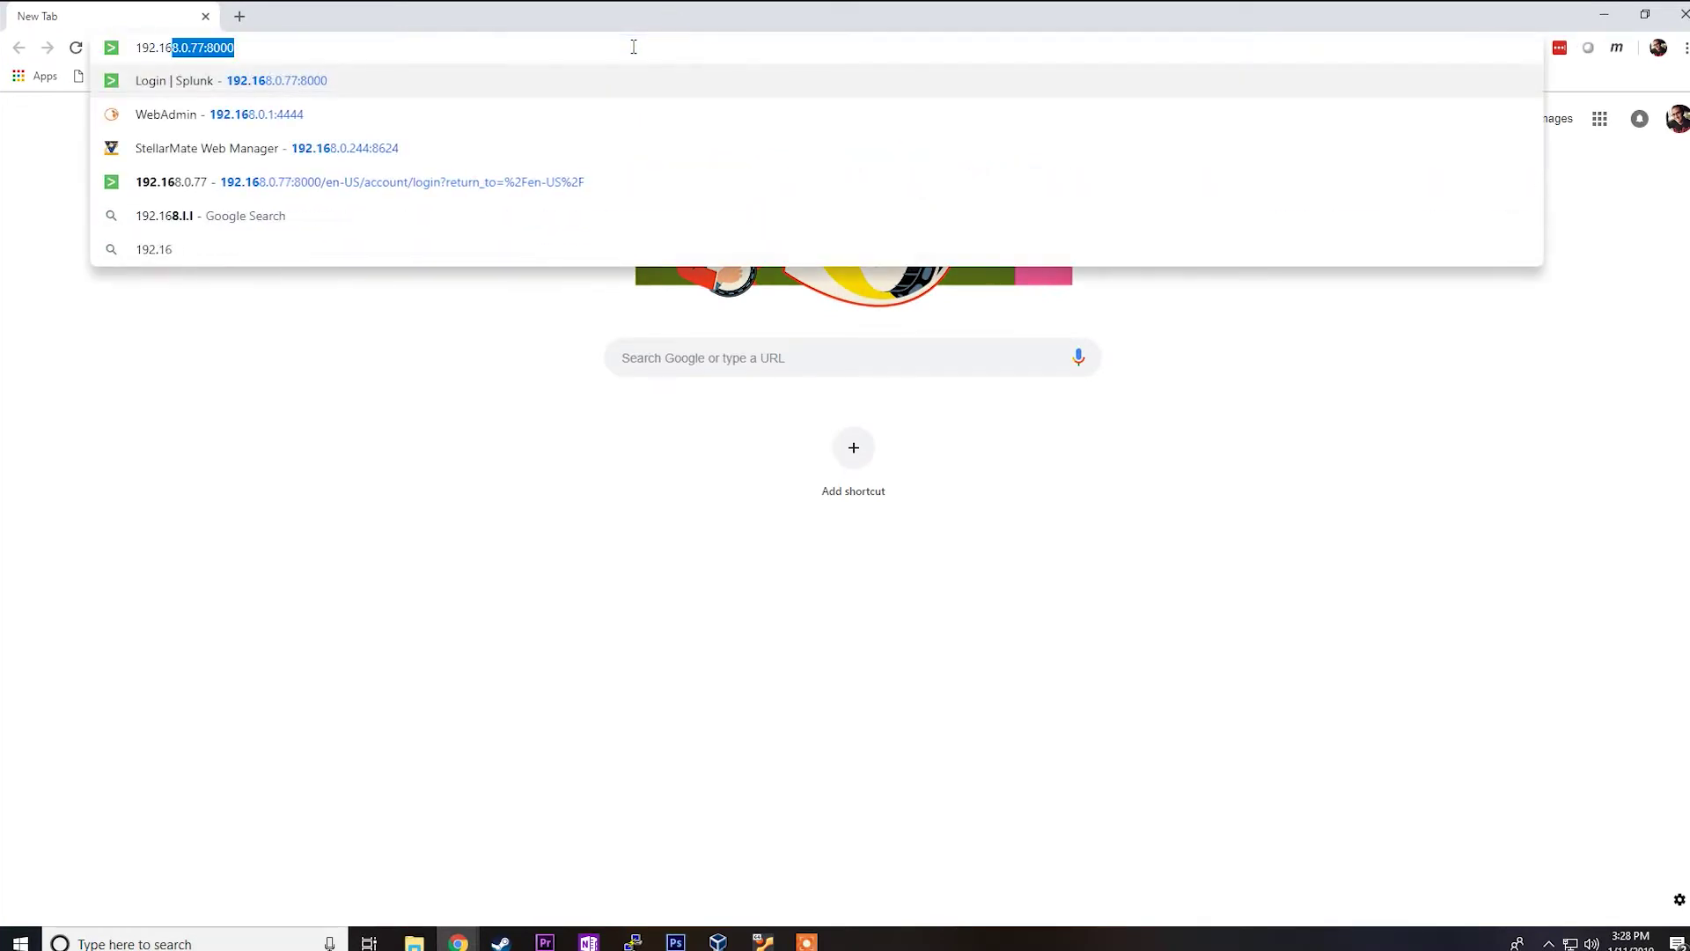
pyautogui.write('8.0.77:8000')
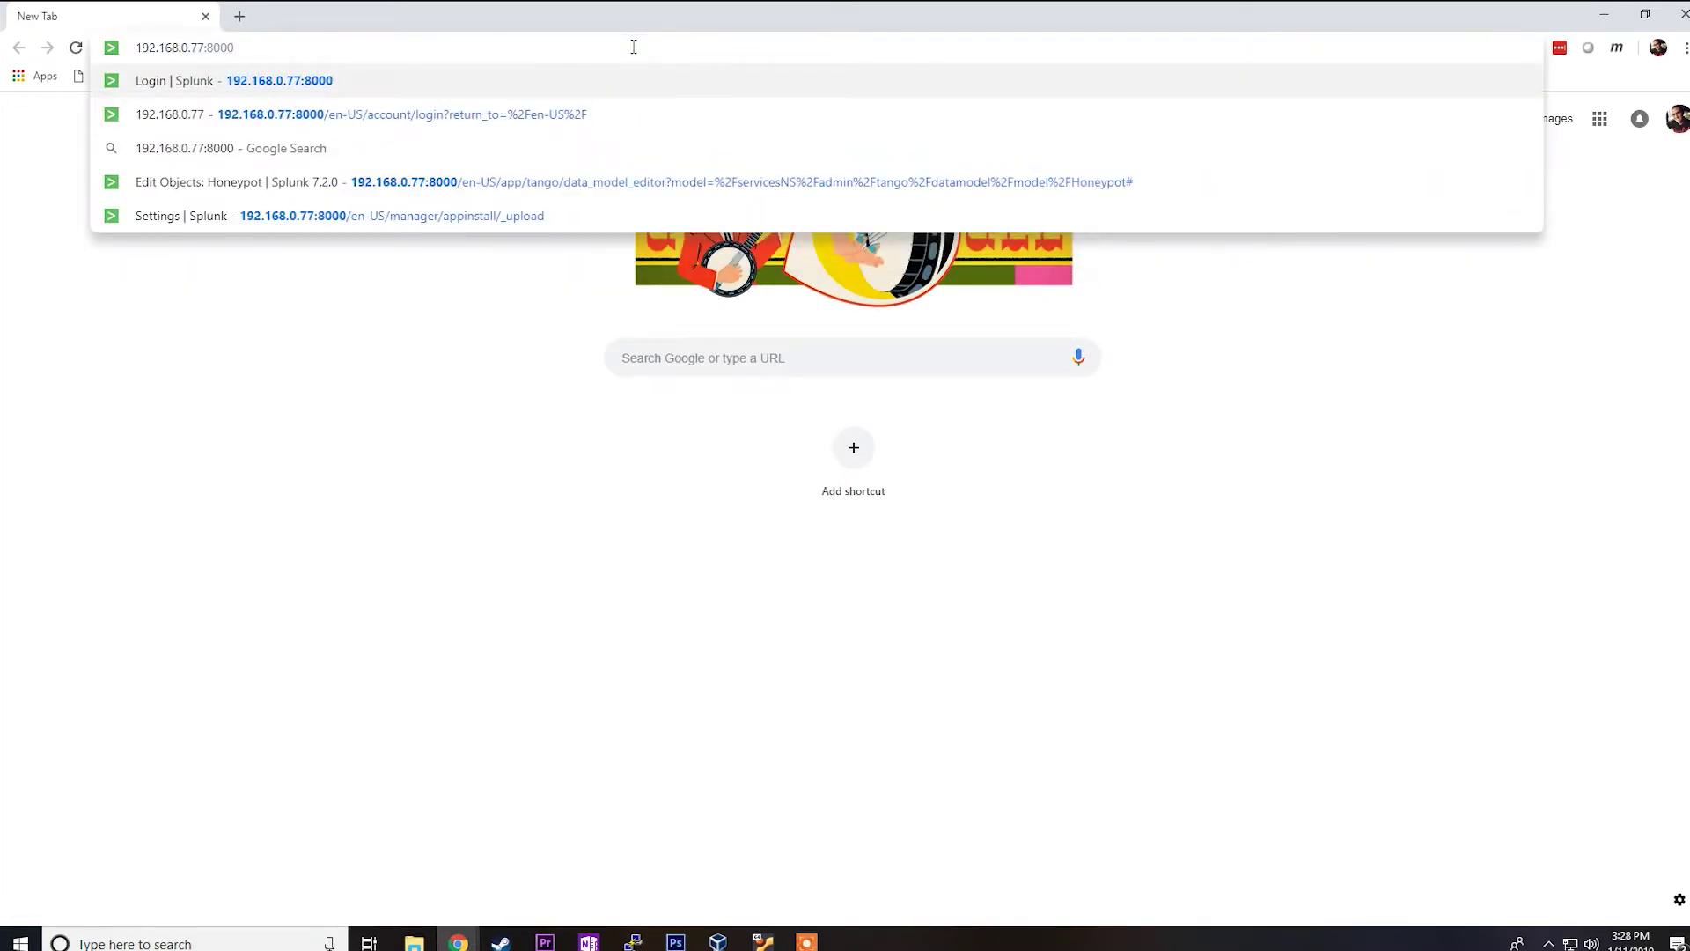
pyautogui.press('Return')
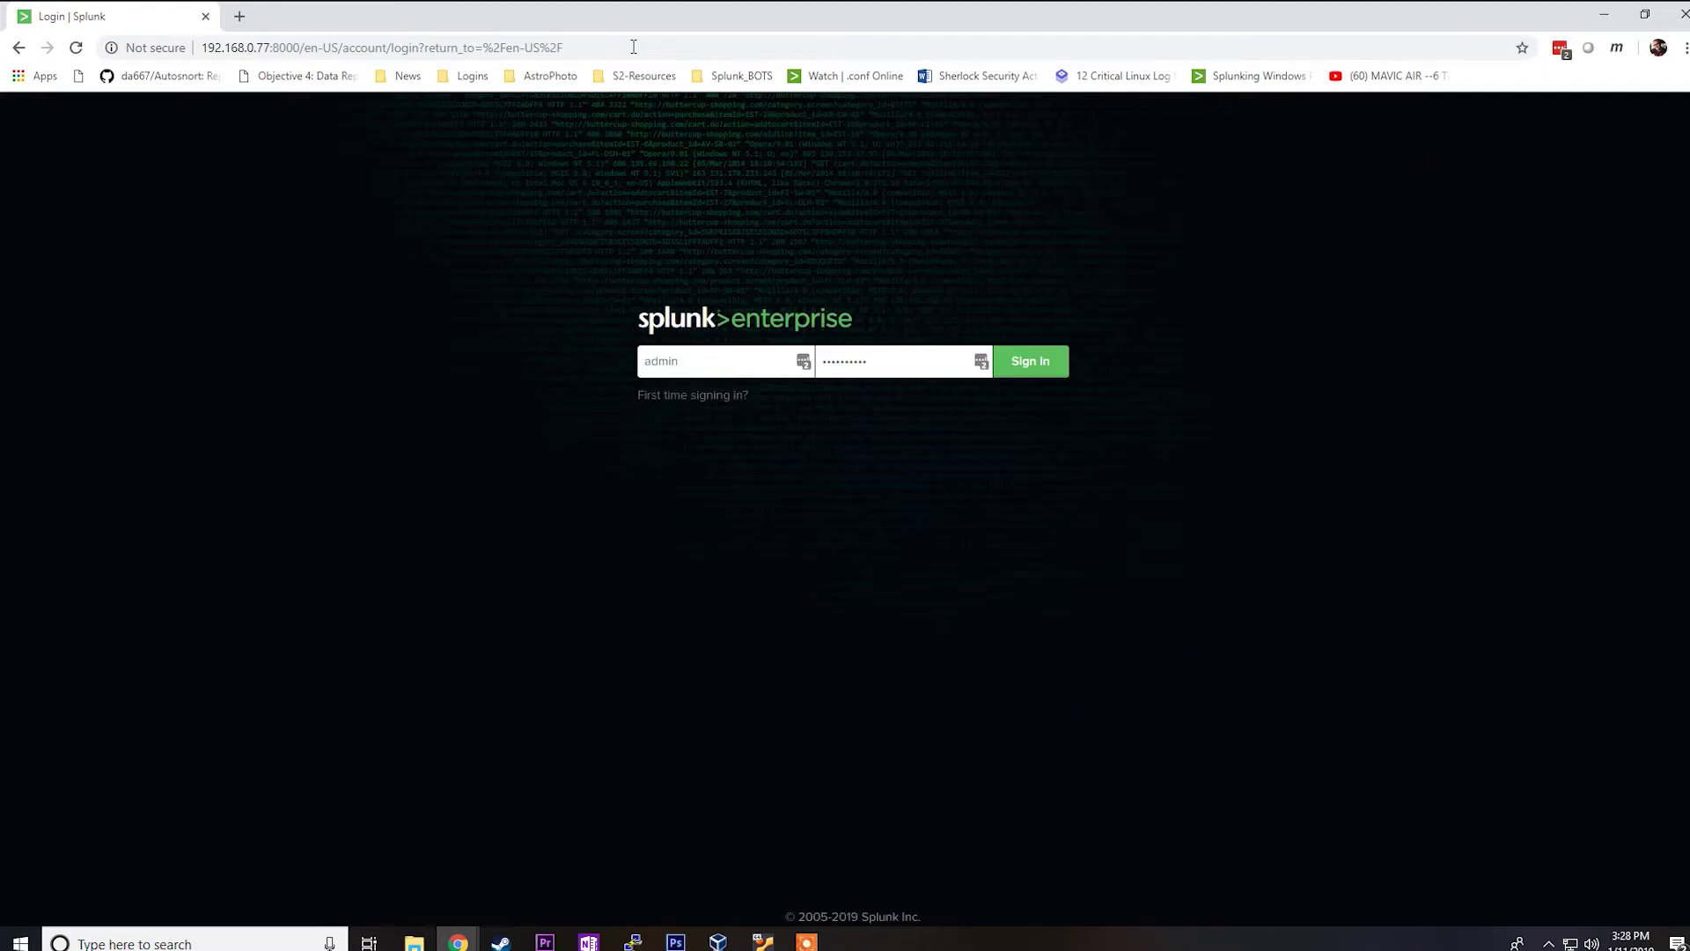
pyautogui.click(716, 367)
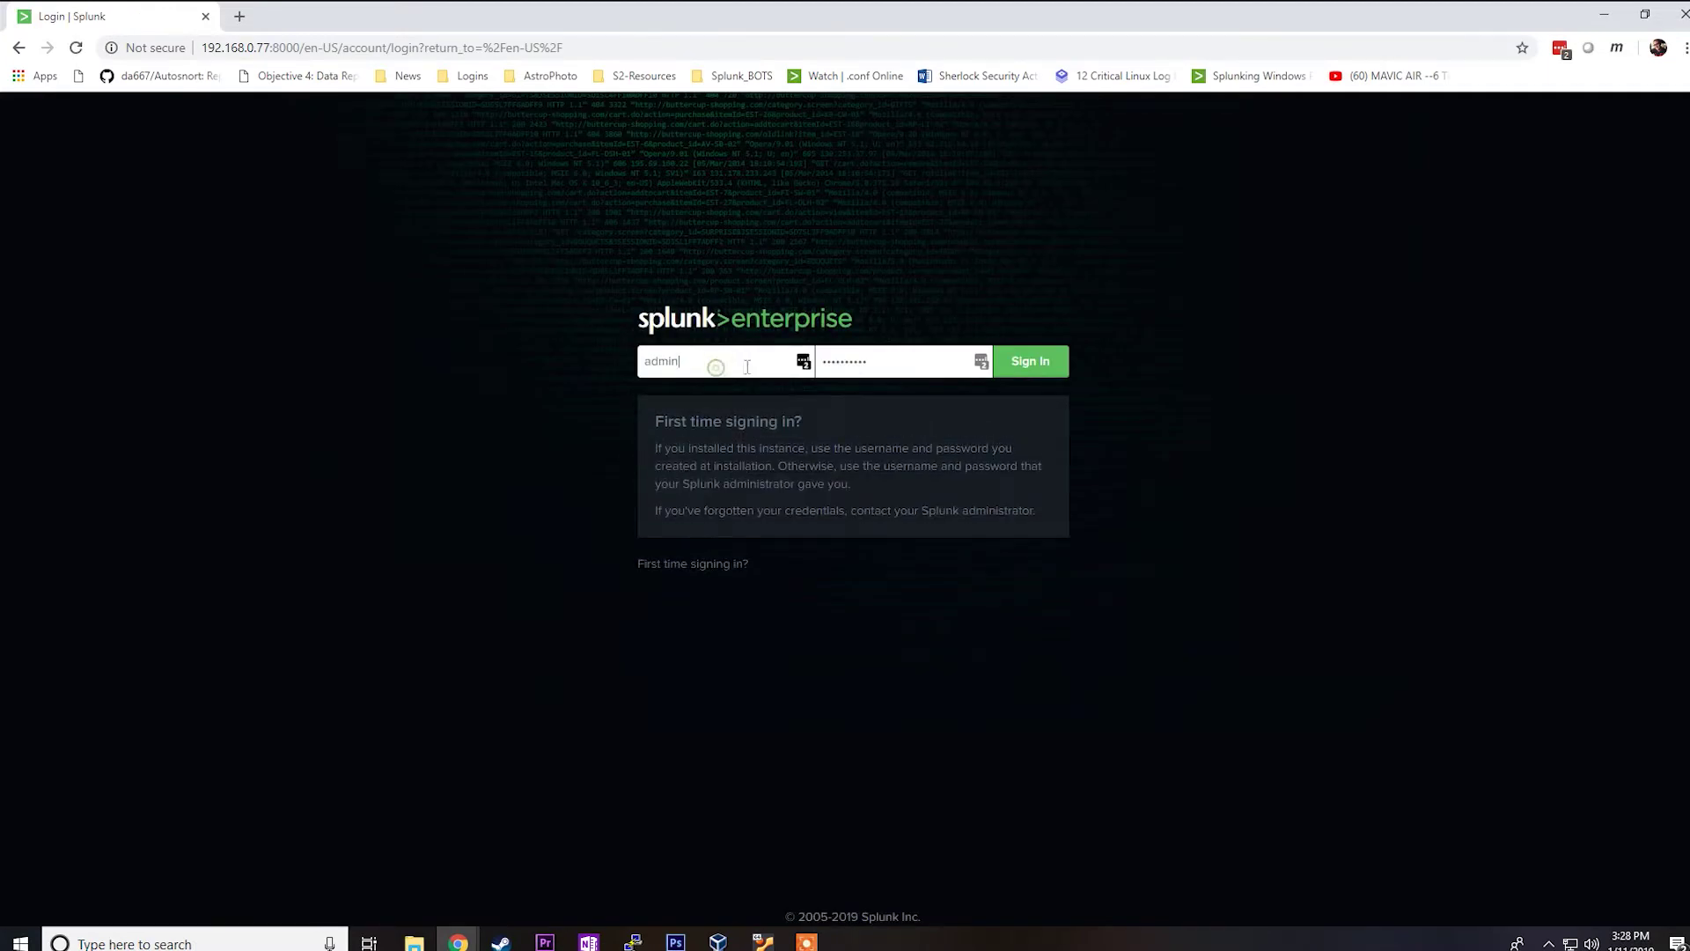
pyautogui.press('Tab')
pyautogui.click(1062, 367)
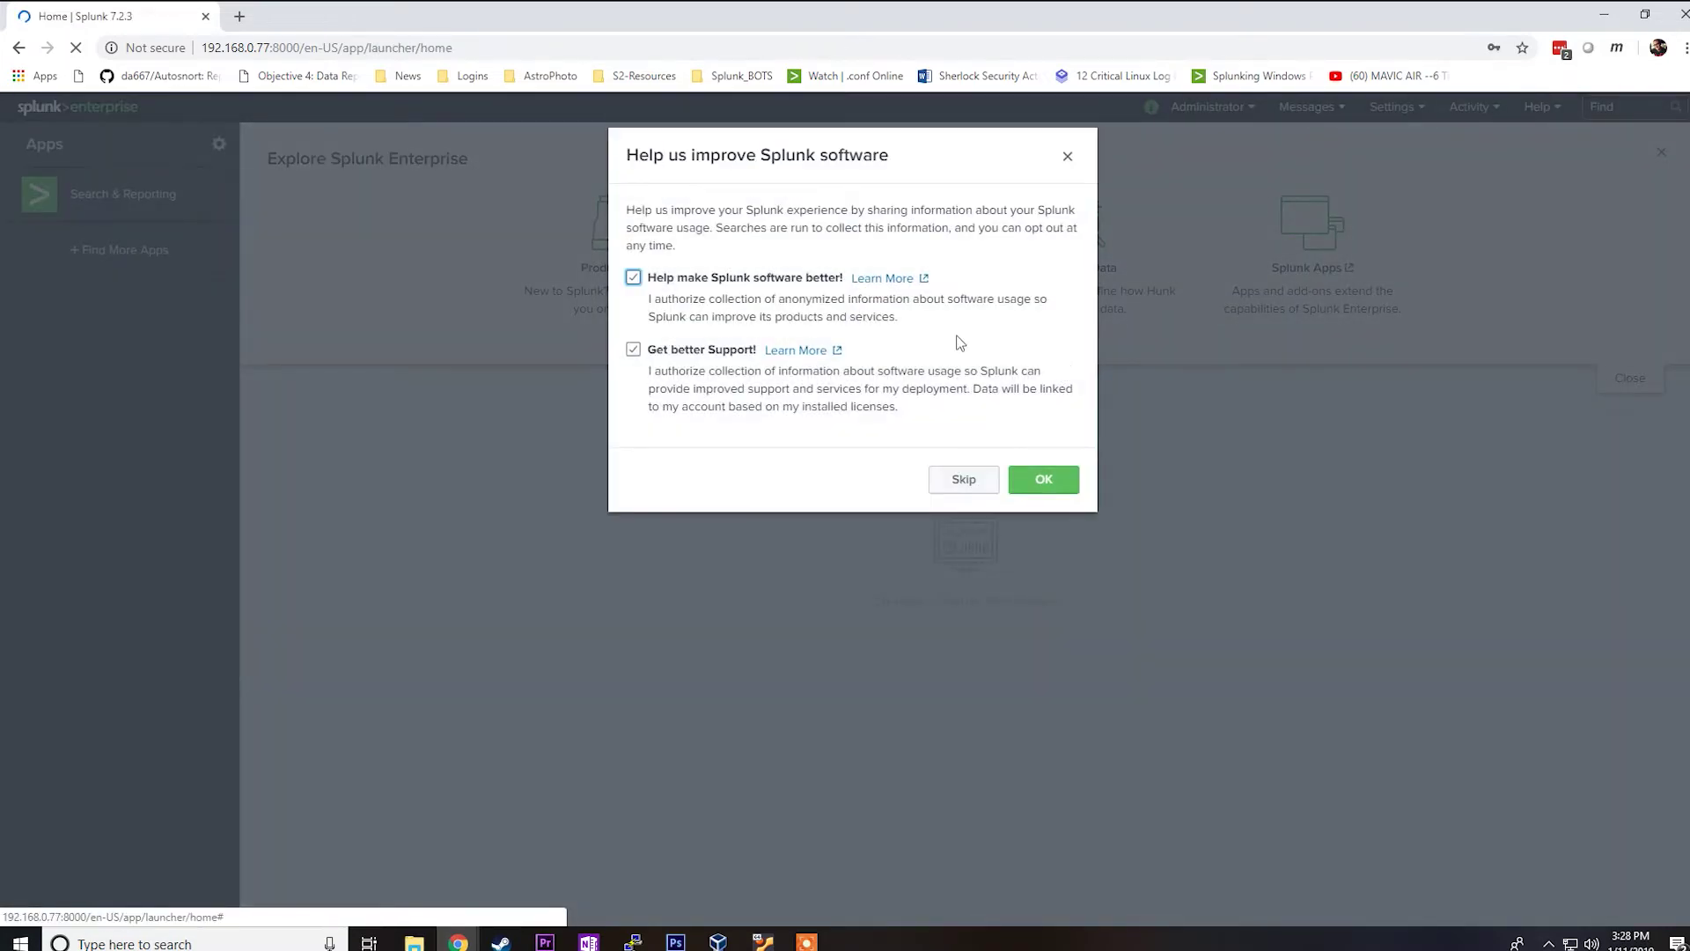
# Step: Decline both the anonymized and support usage-data sharing options
pyautogui.click(633, 278)
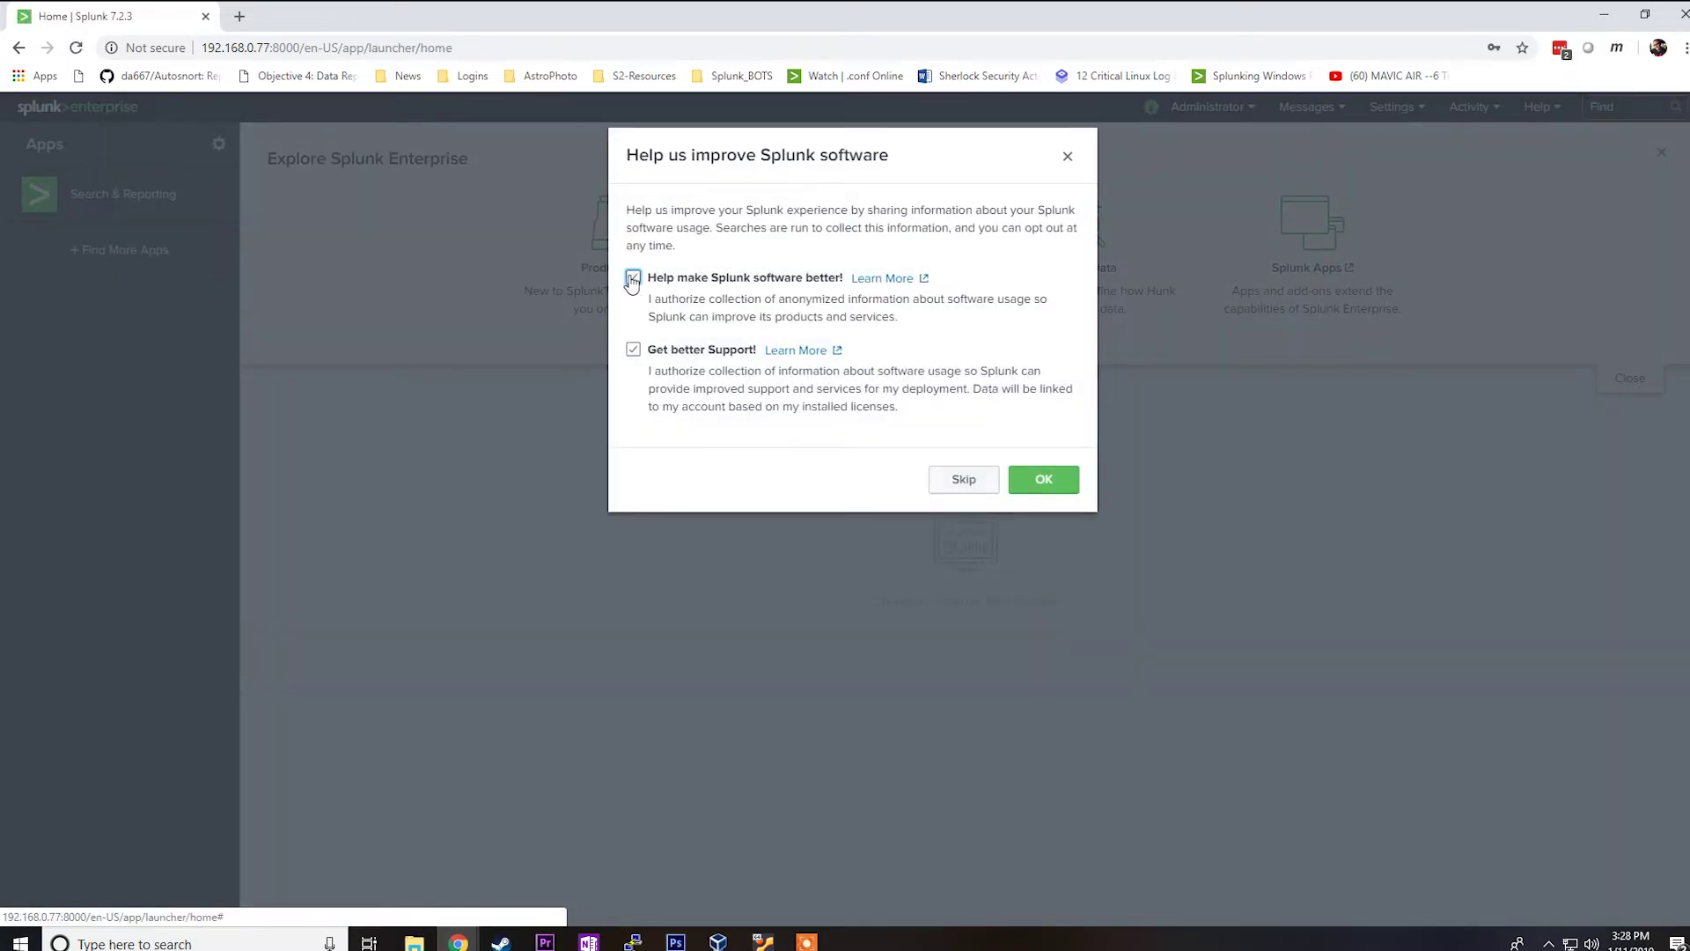
pyautogui.click(633, 350)
pyautogui.click(1065, 482)
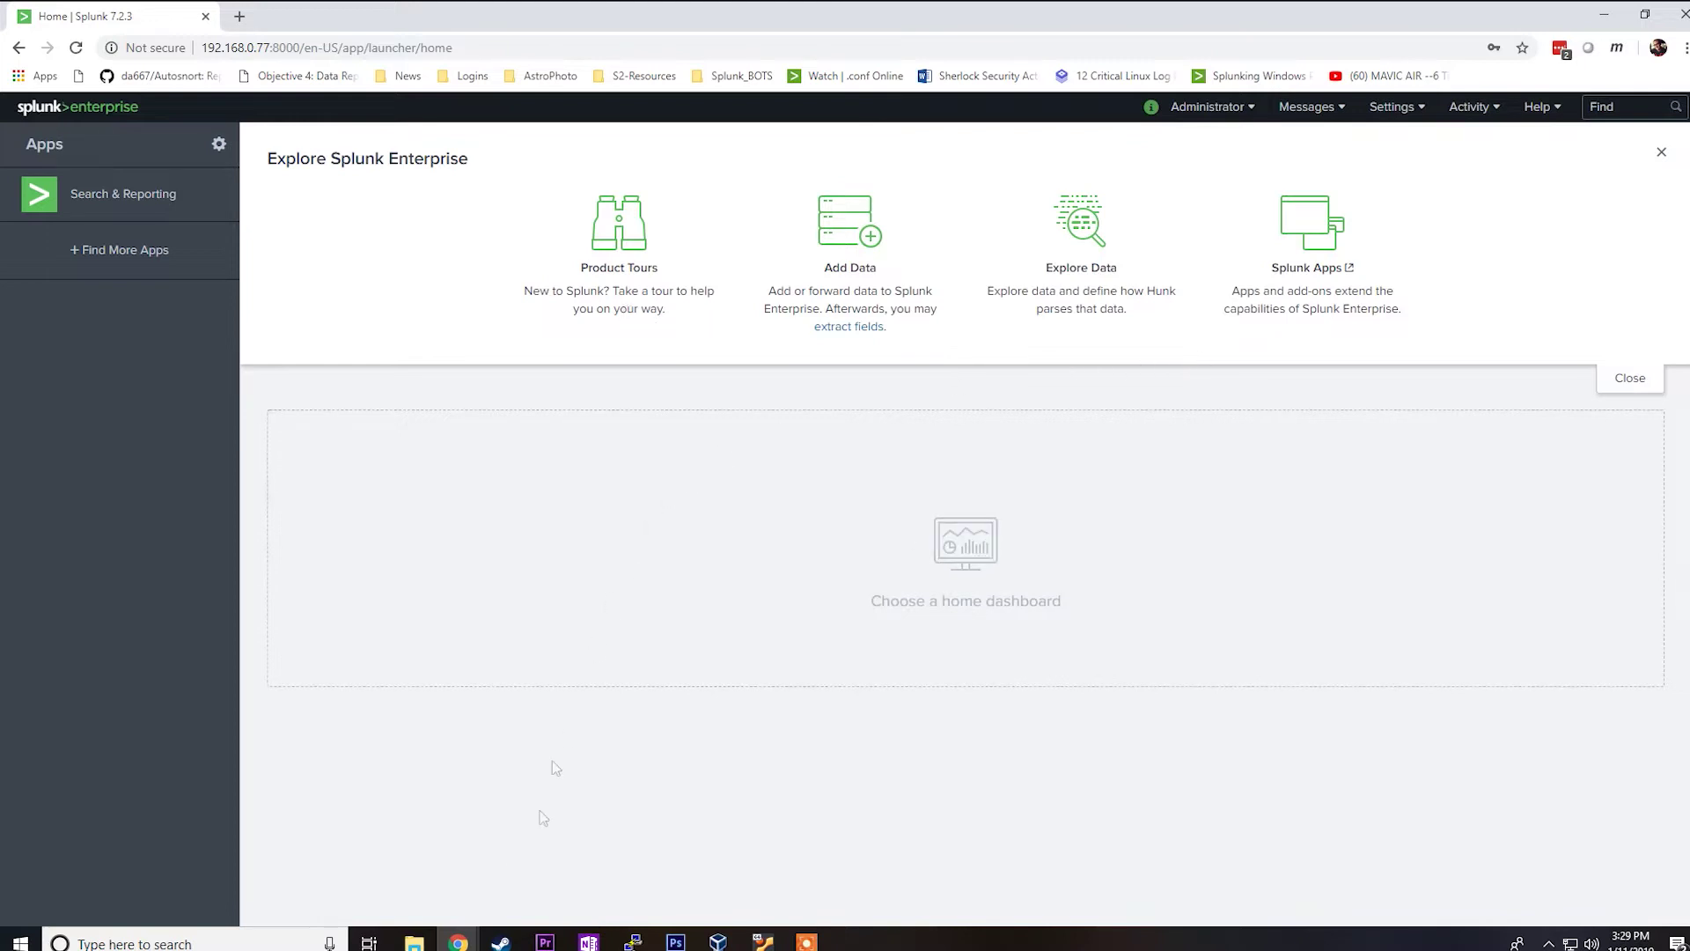
pyautogui.moveTo(458, 940)
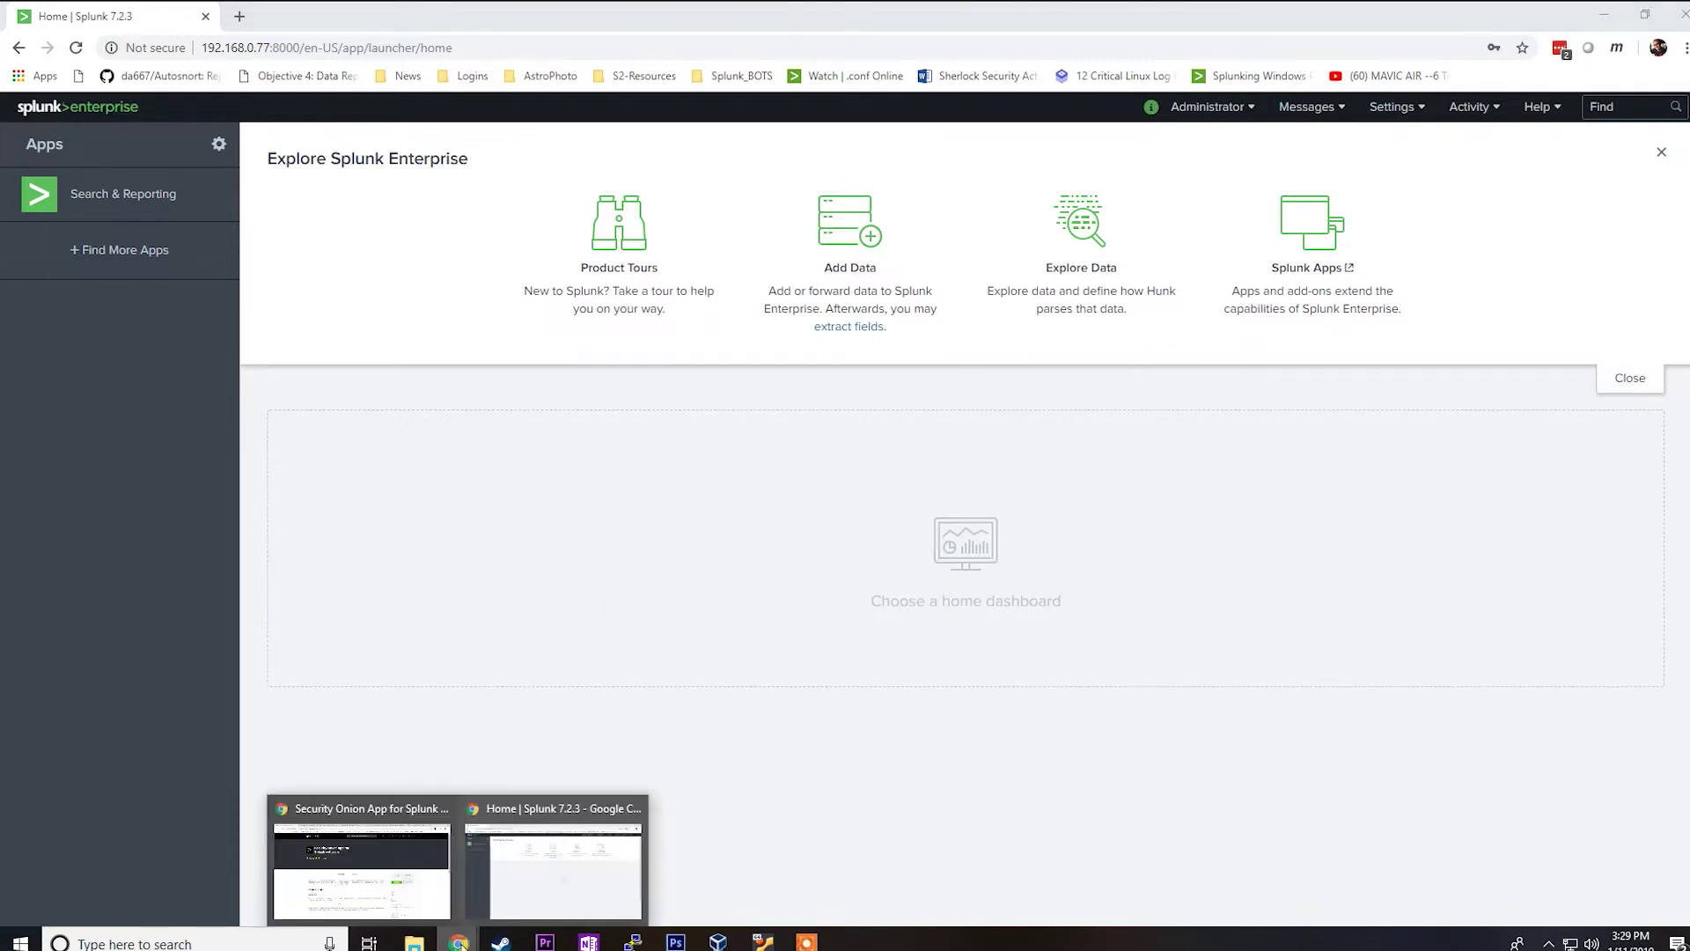
pyautogui.click(418, 900)
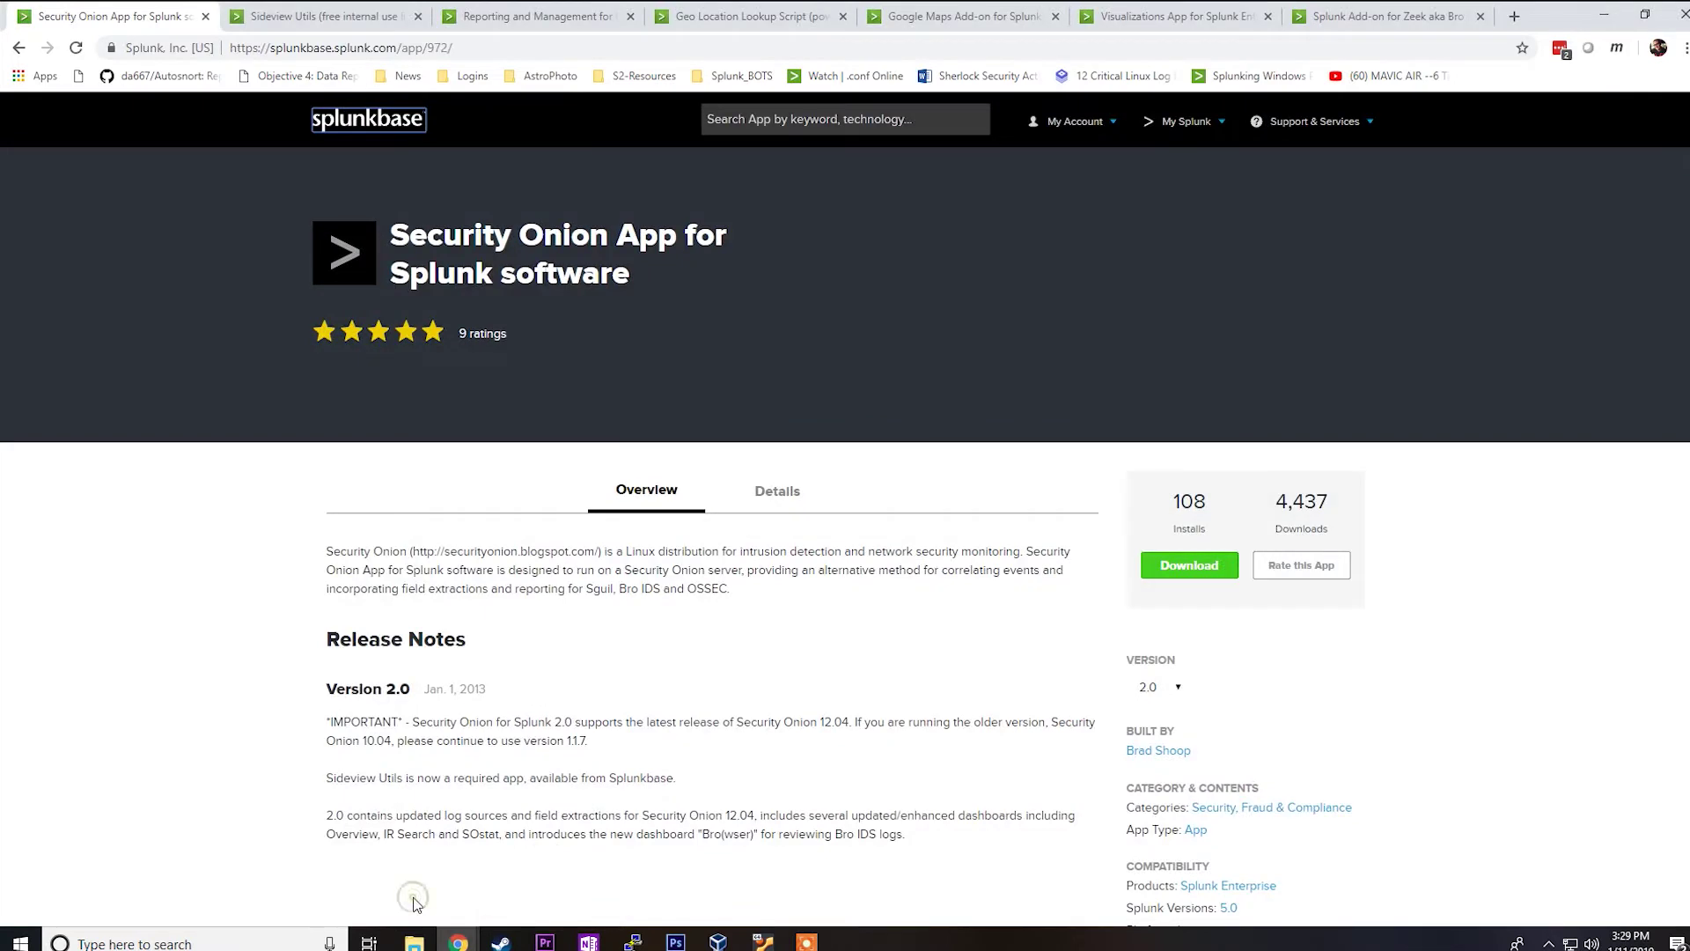
pyautogui.click(210, 577)
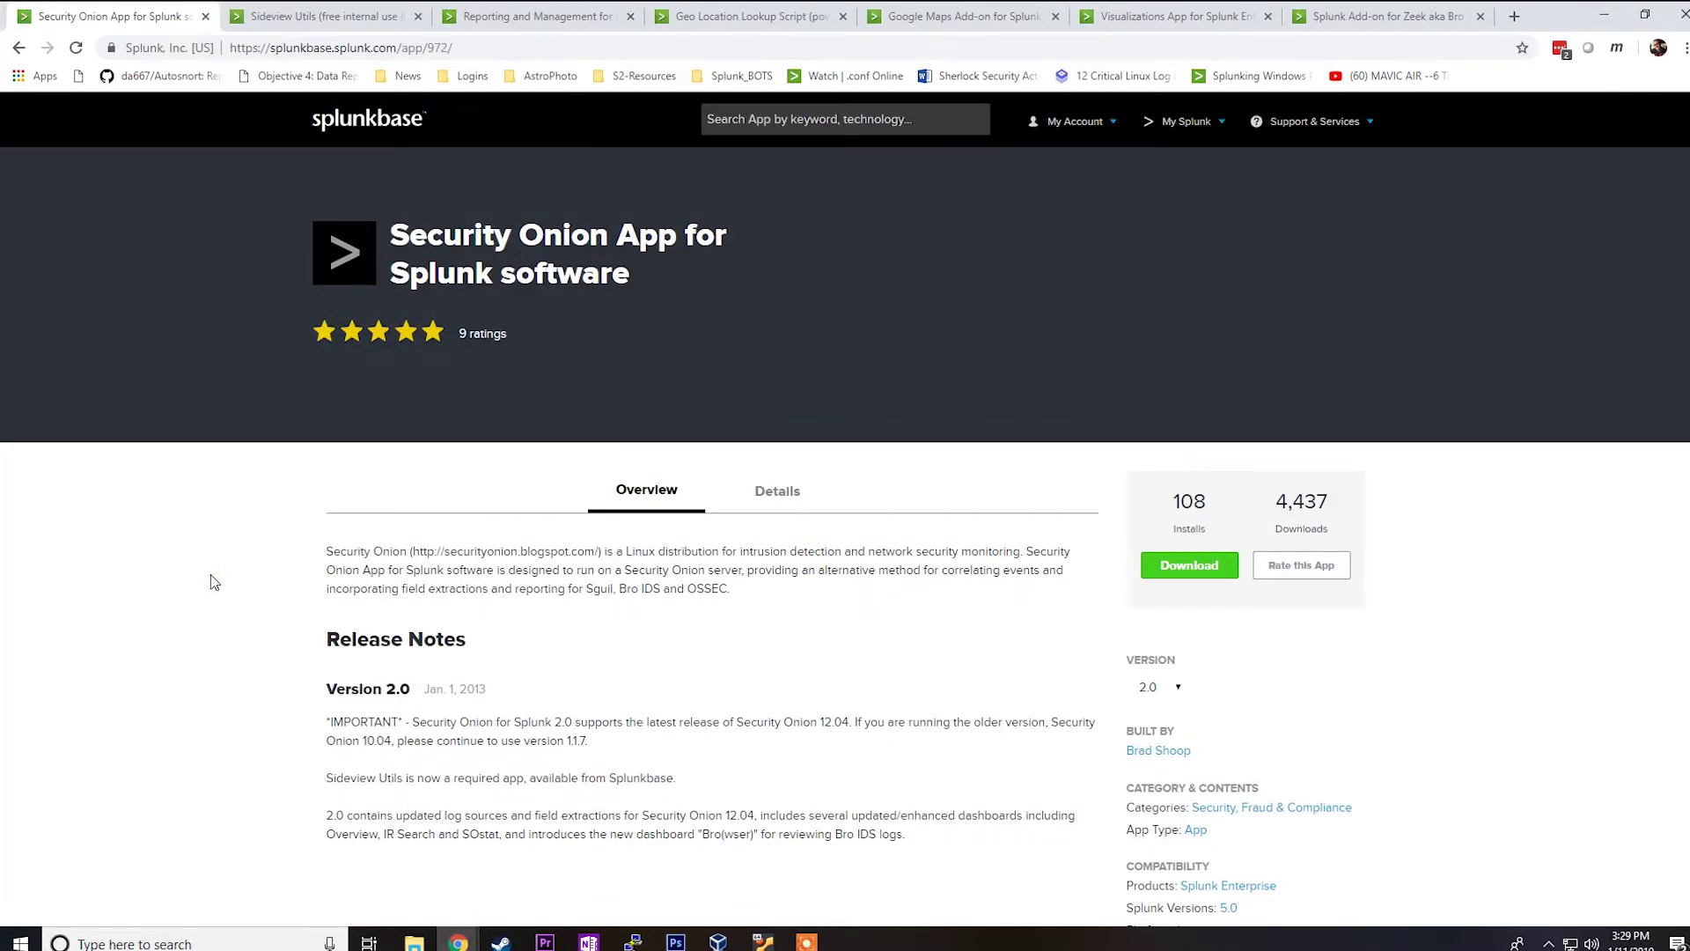
pyautogui.hotkey('ctrl', 'Tab')
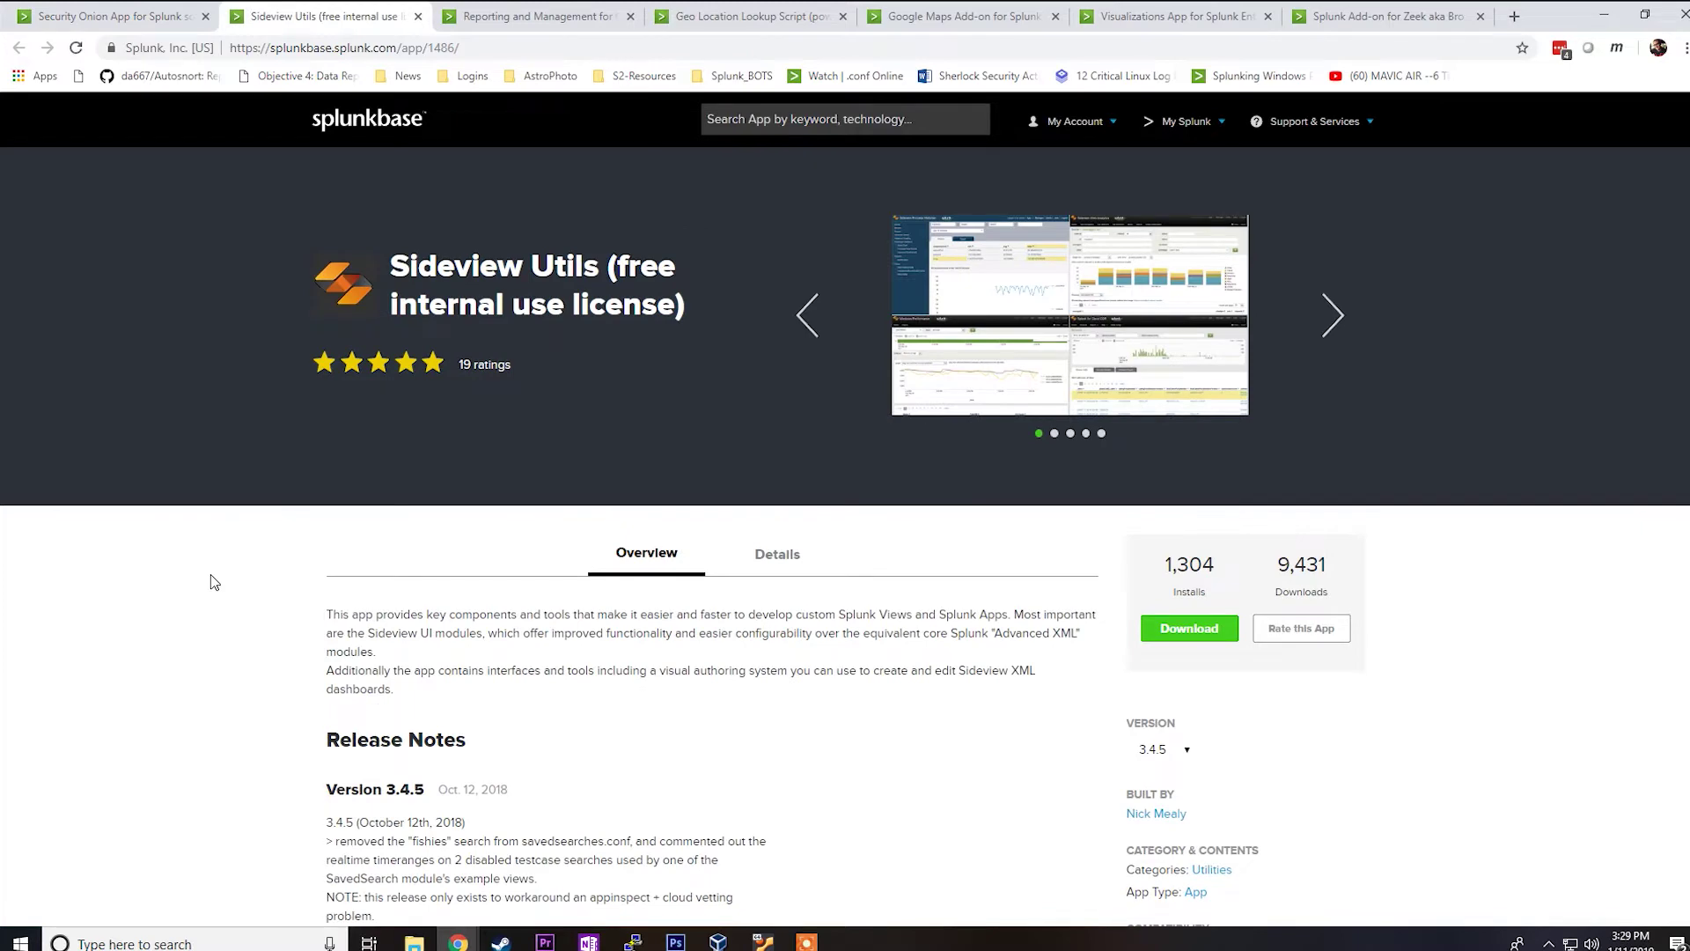
pyautogui.hotkey('ctrl', 'Tab')
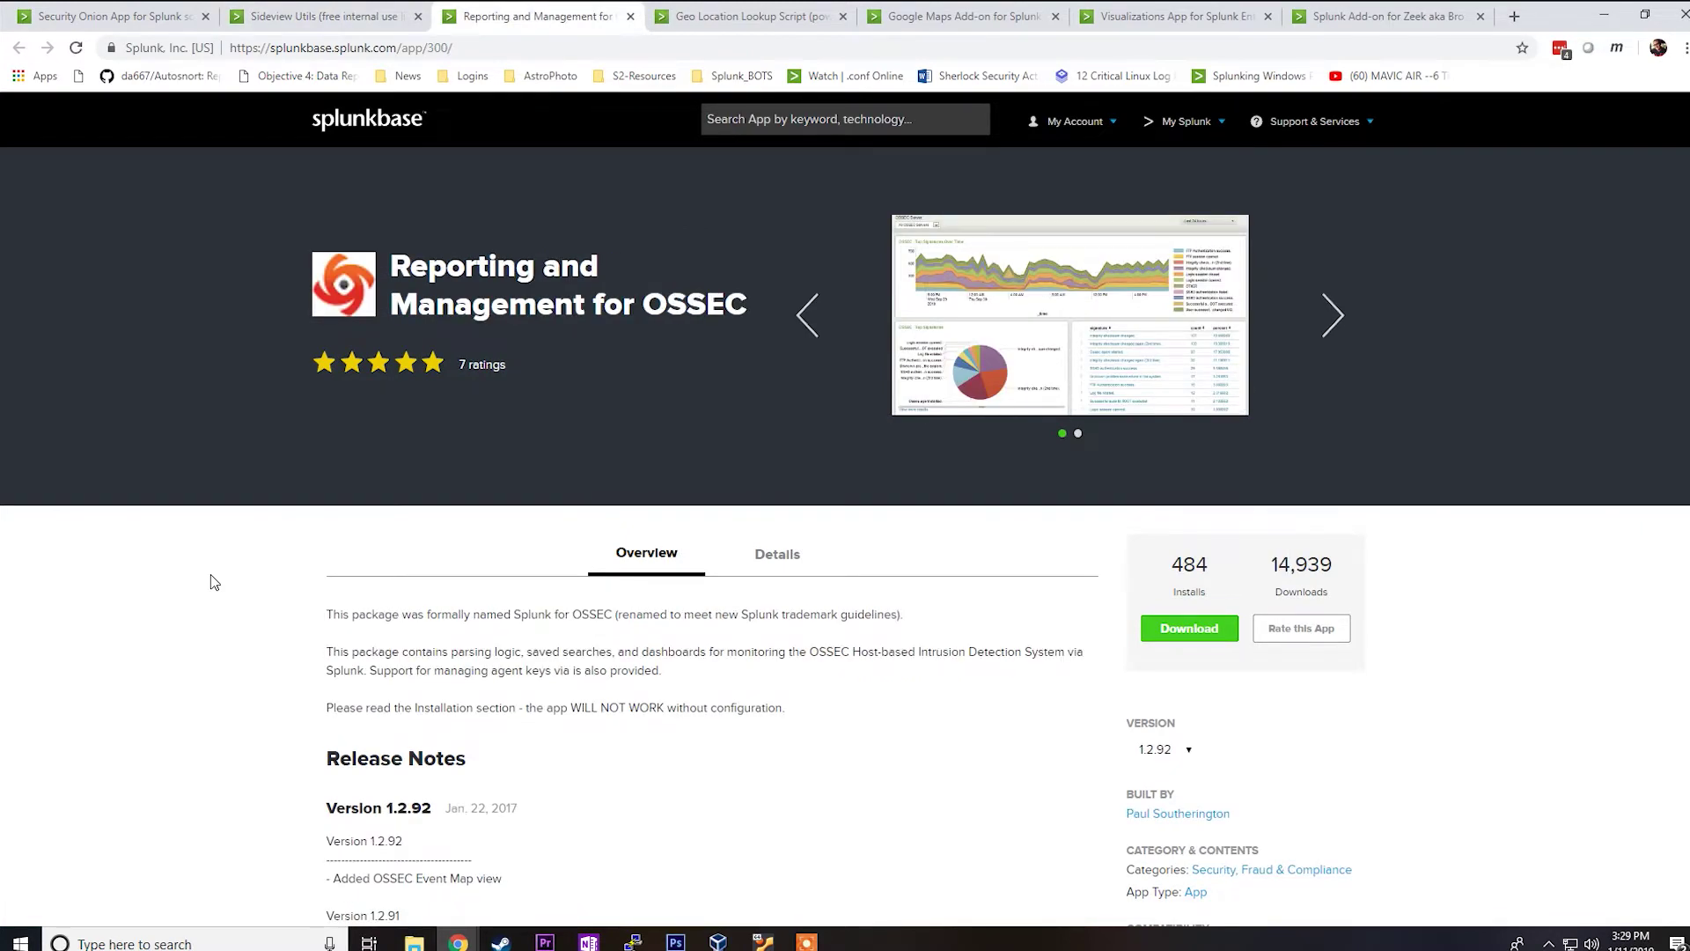
pyautogui.hotkey('ctrl', 'Tab')
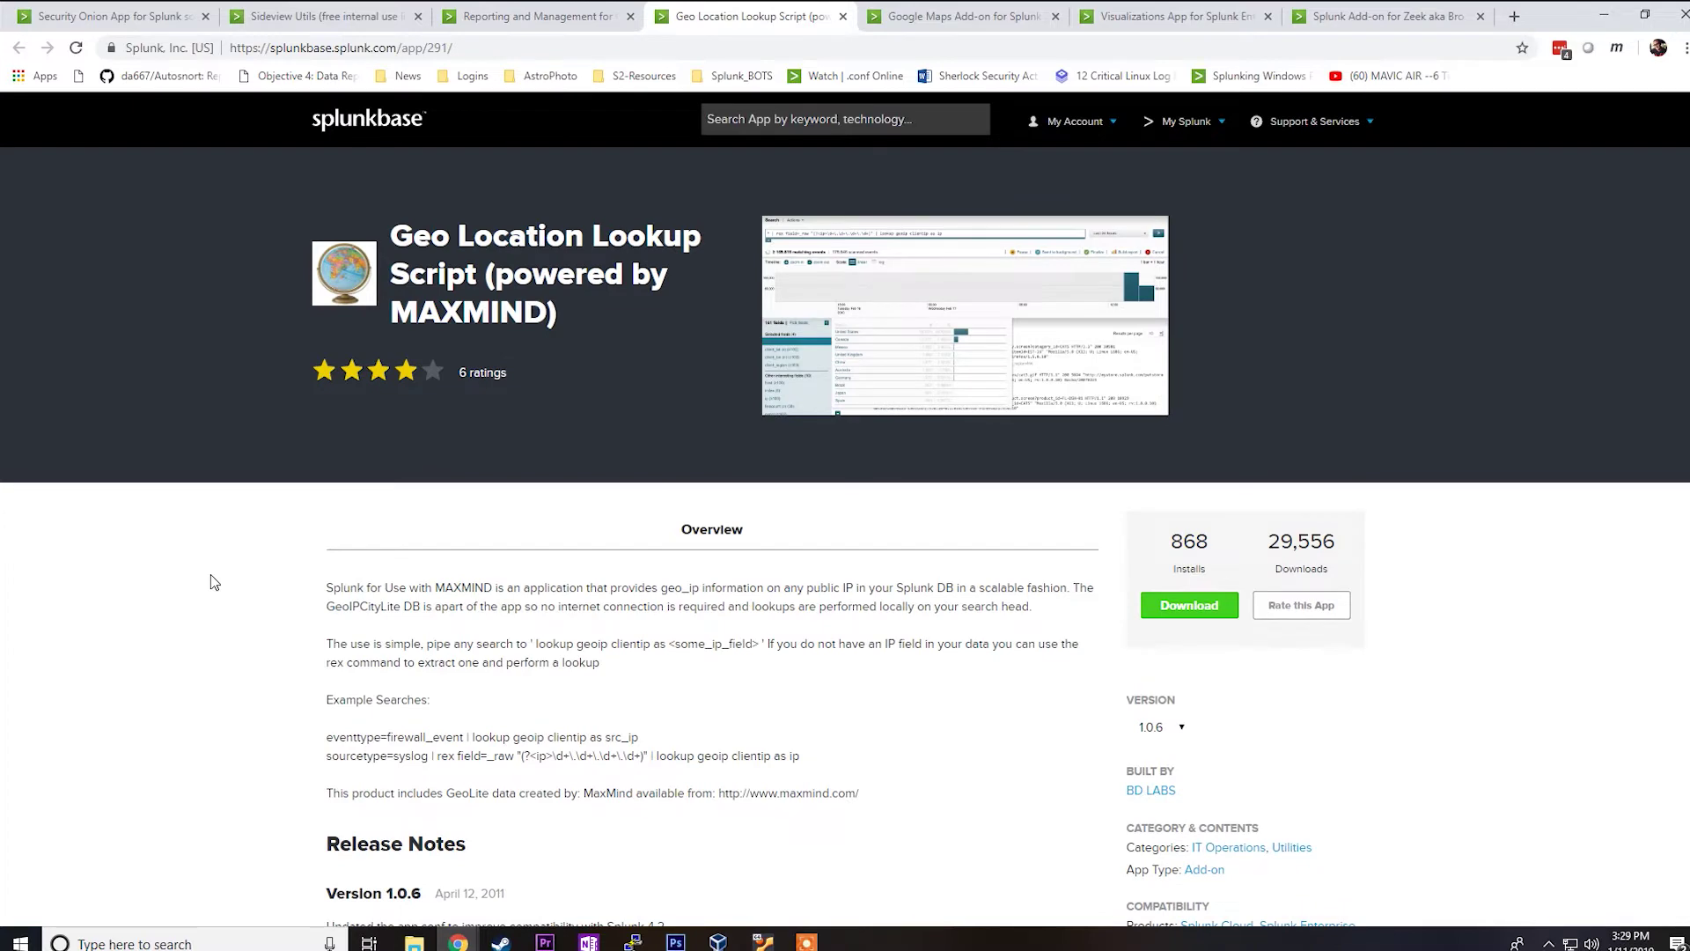
pyautogui.hotkey('ctrl', 'Tab')
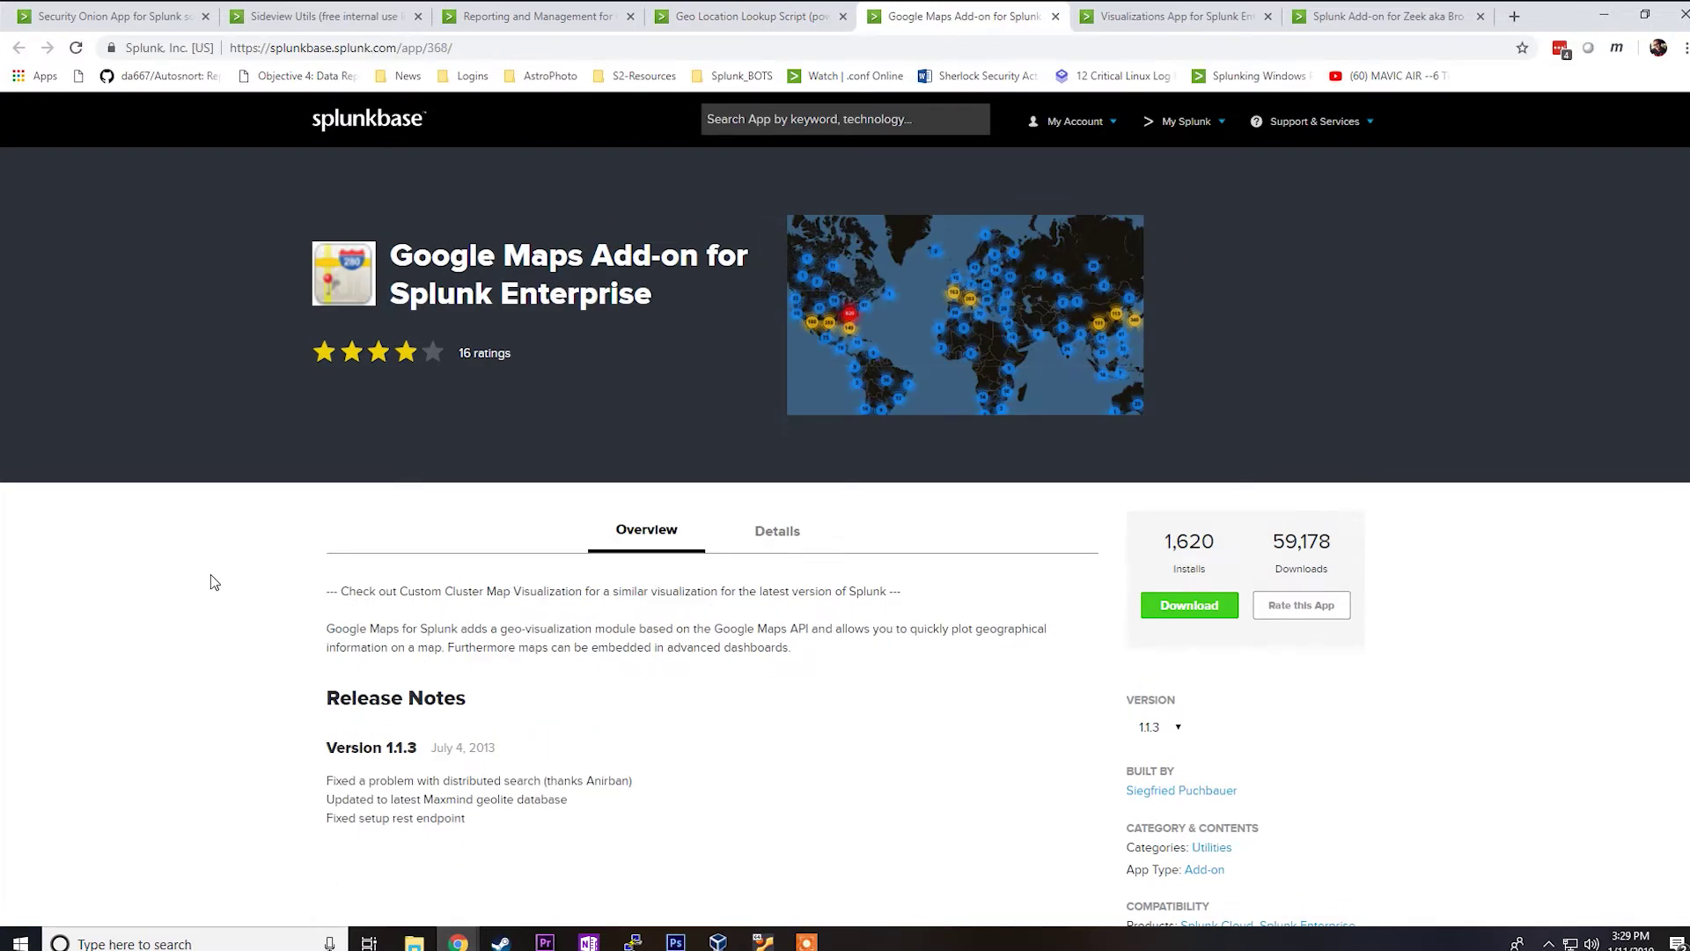
pyautogui.hotkey('ctrl', 'Tab')
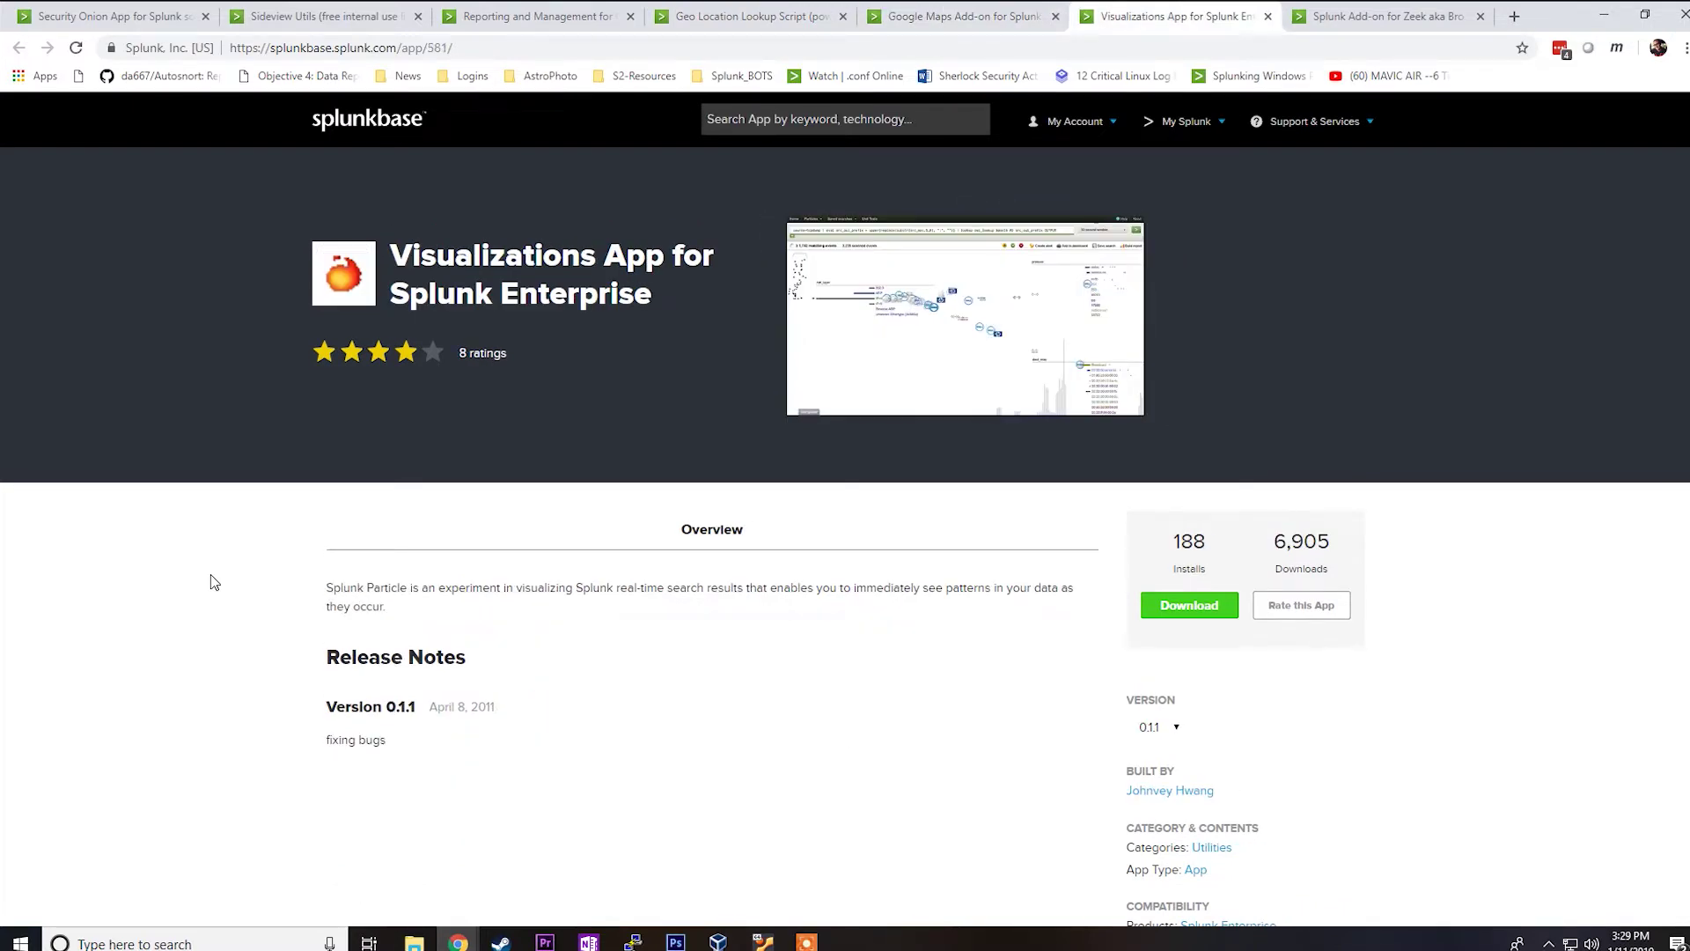
pyautogui.hotkey('ctrl', 'Tab')
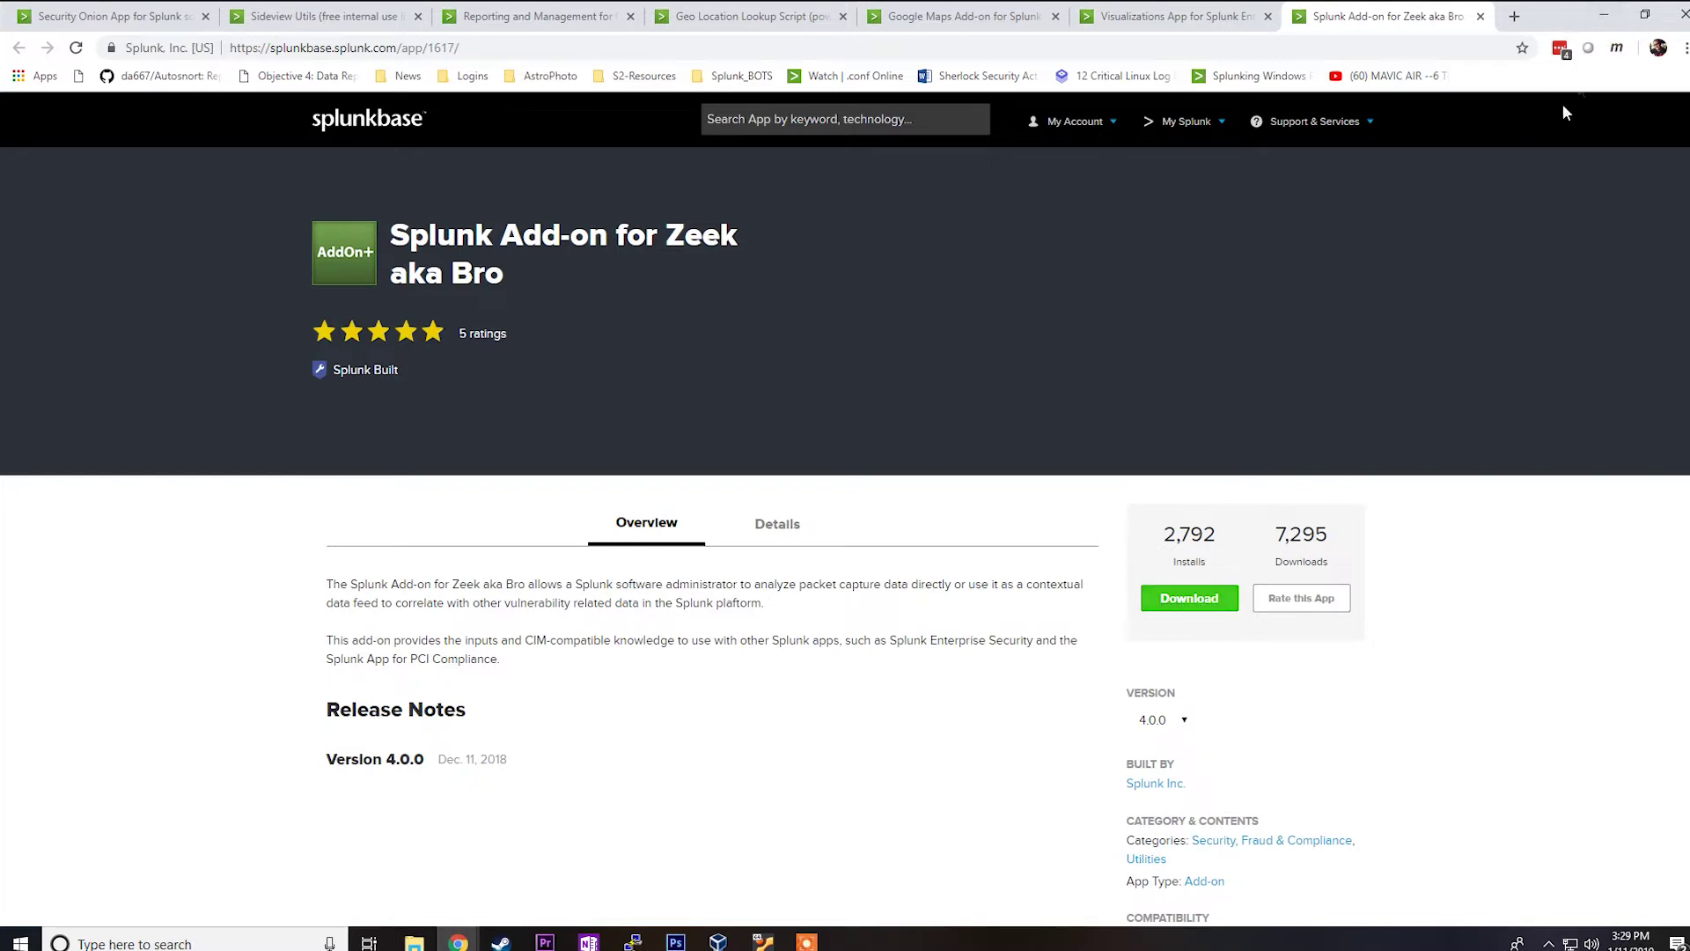
pyautogui.click(1599, 24)
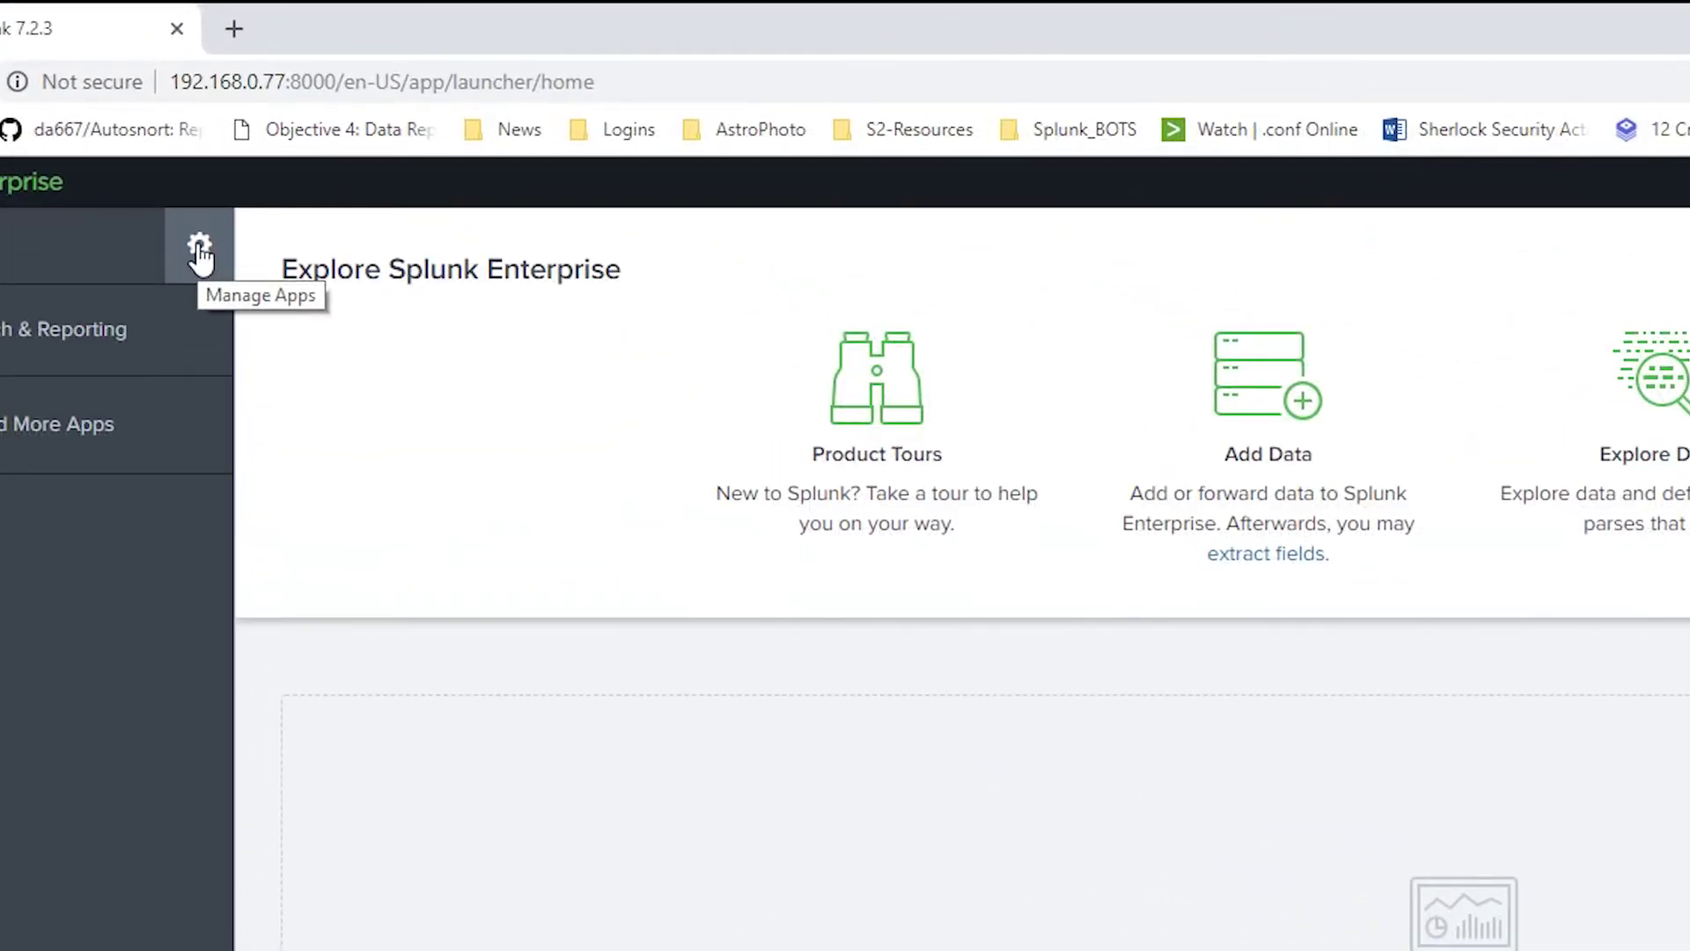
# Step: Choose the Security Onion app archive from Downloads > SecOnion Splunk Apps for installation
pyautogui.click(201, 256)
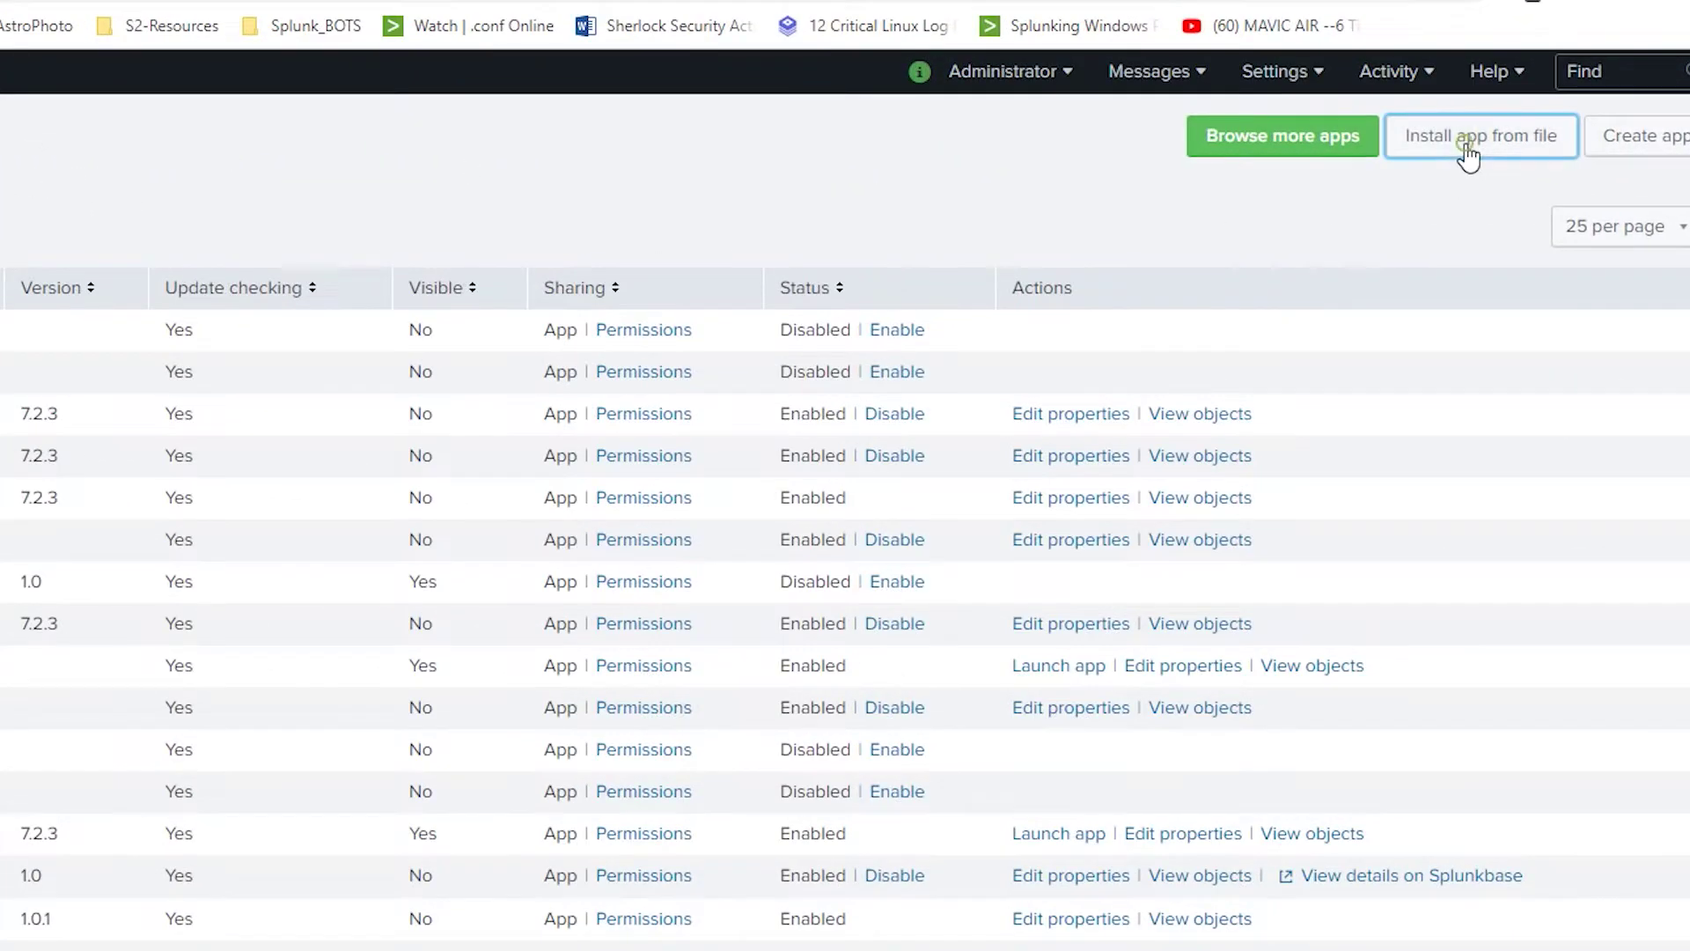
pyautogui.click(1488, 151)
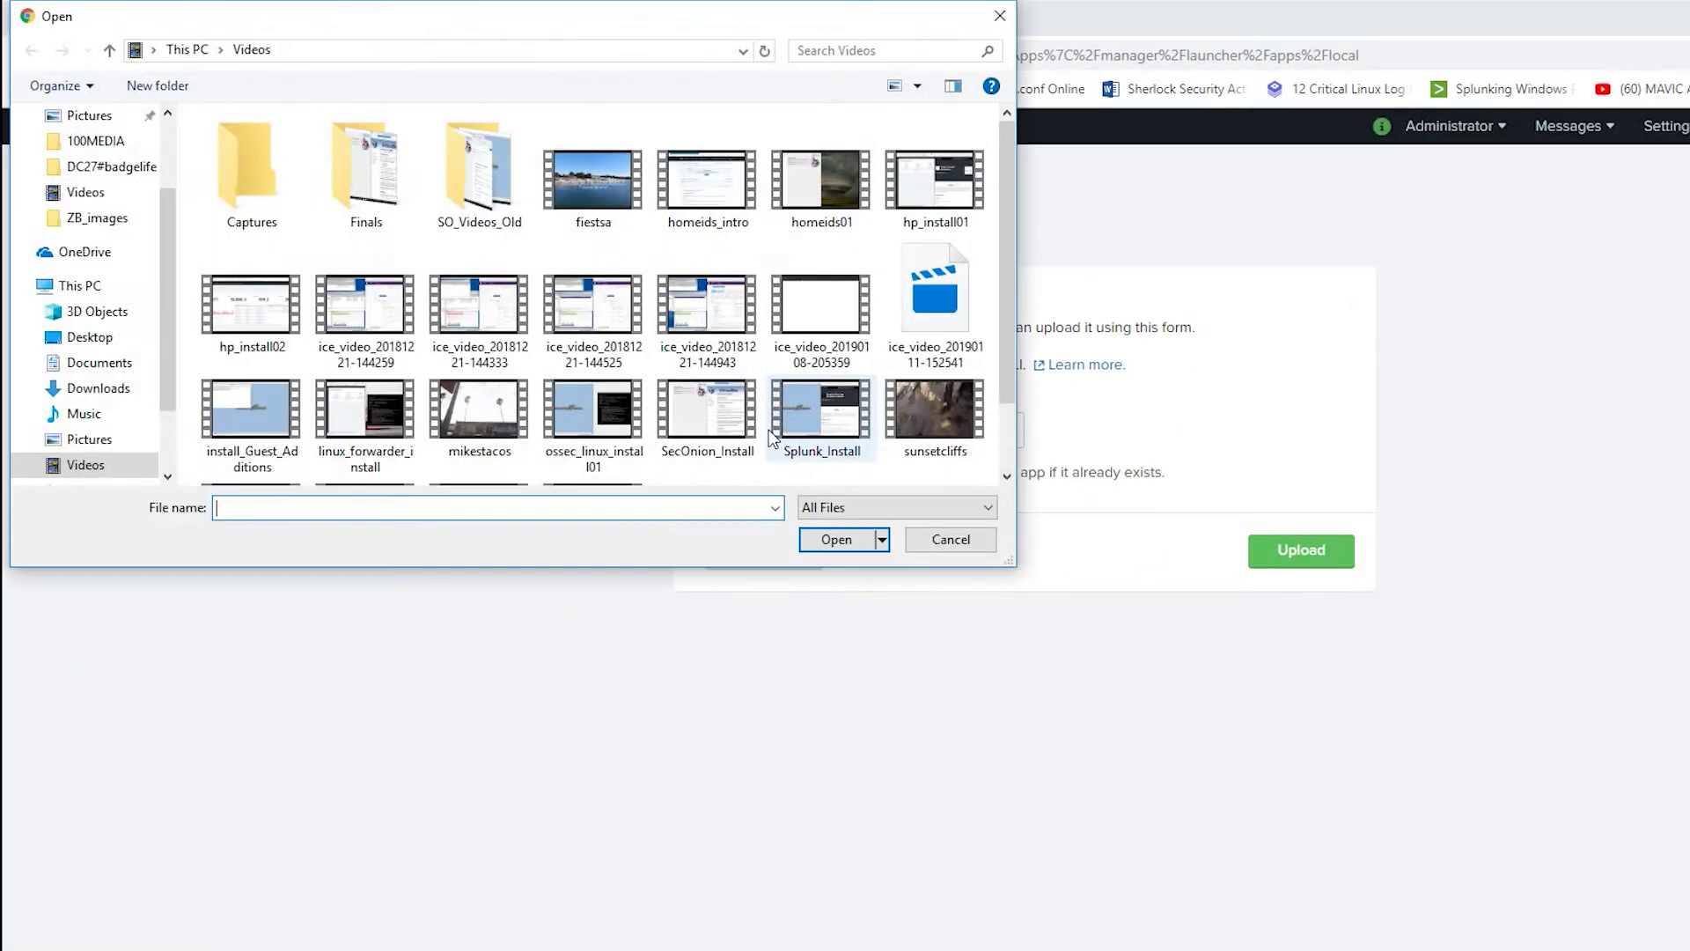
pyautogui.scroll(-2, 102, 433)
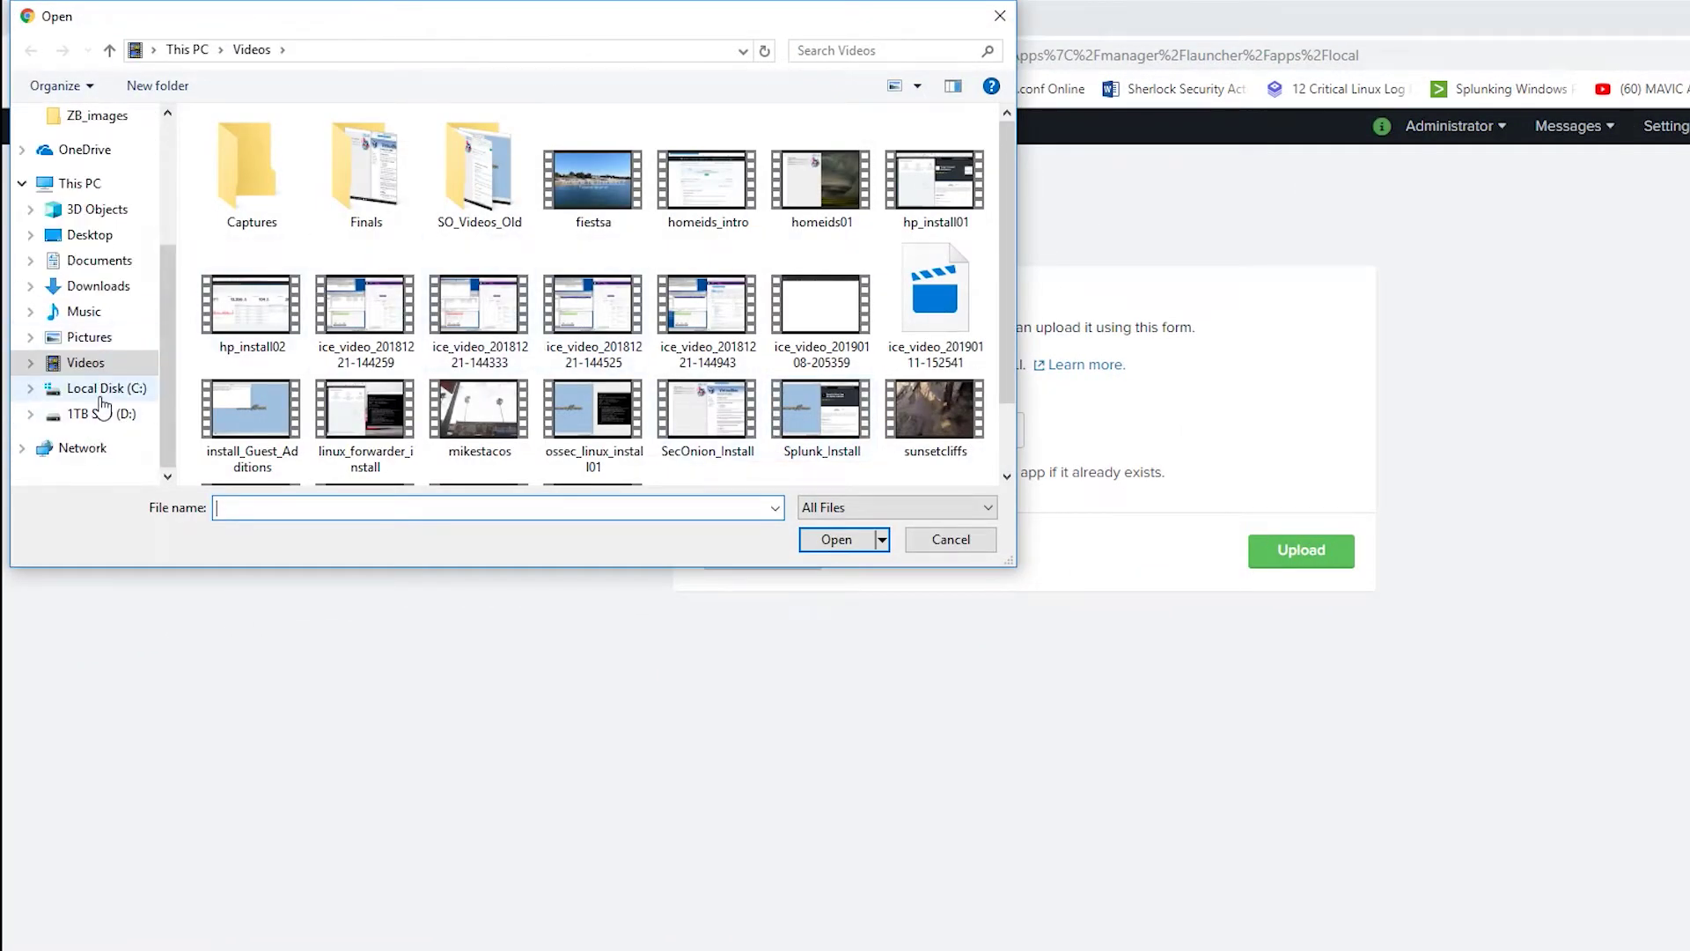
pyautogui.click(101, 414)
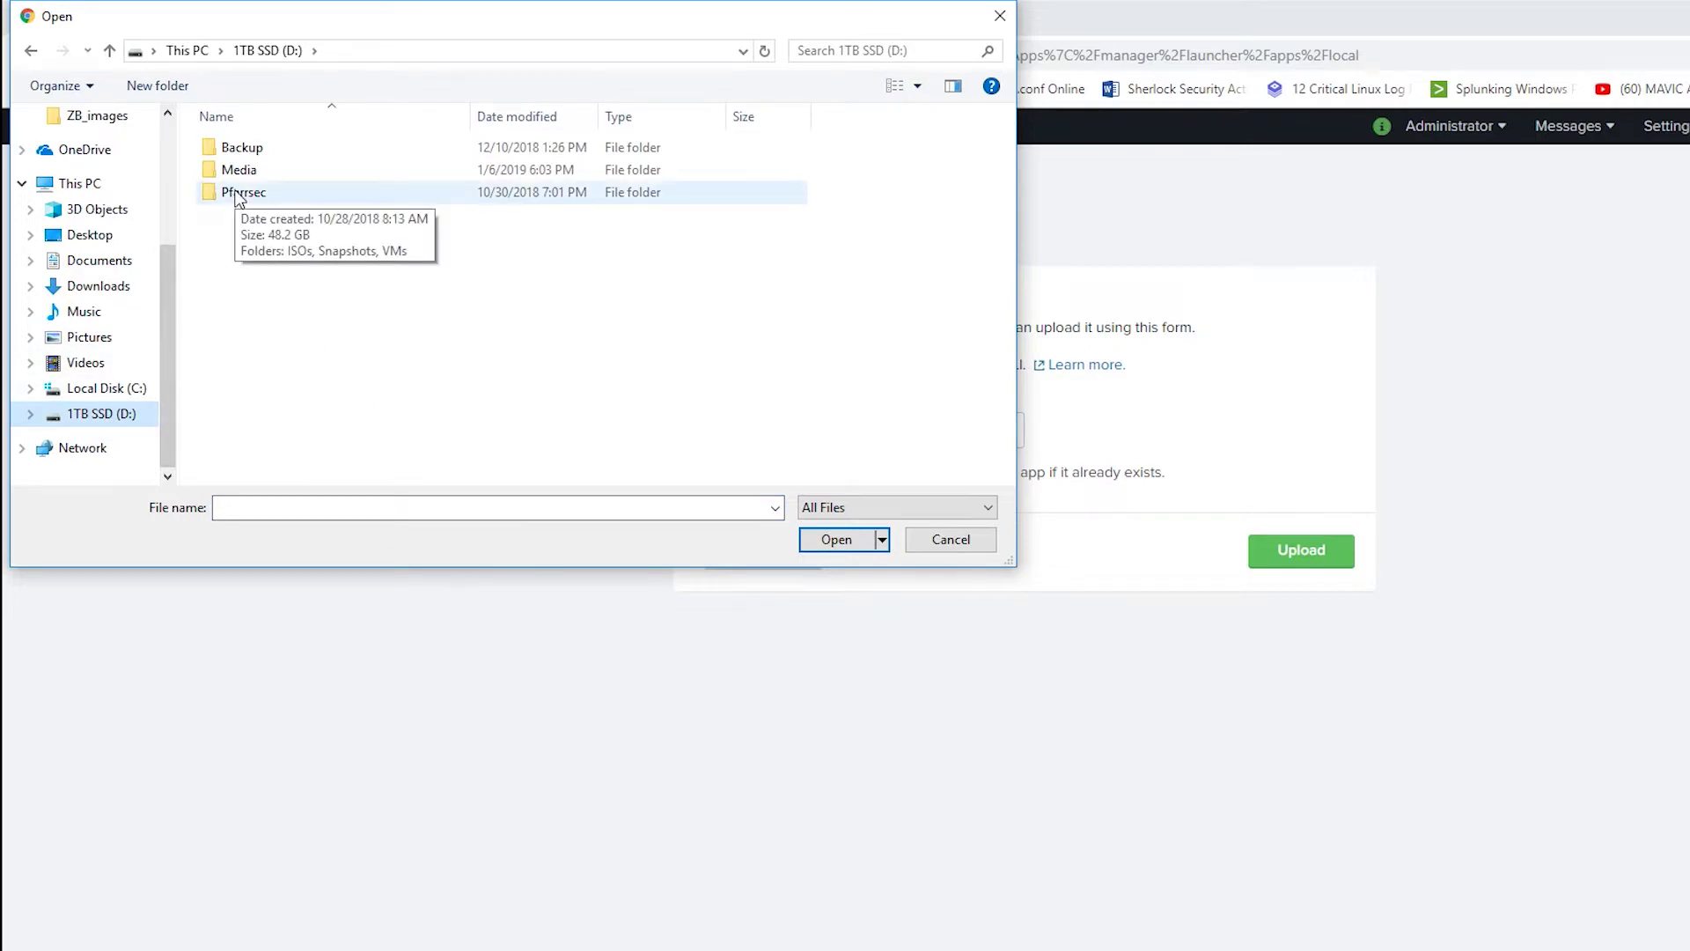
pyautogui.scroll(3, 106, 167)
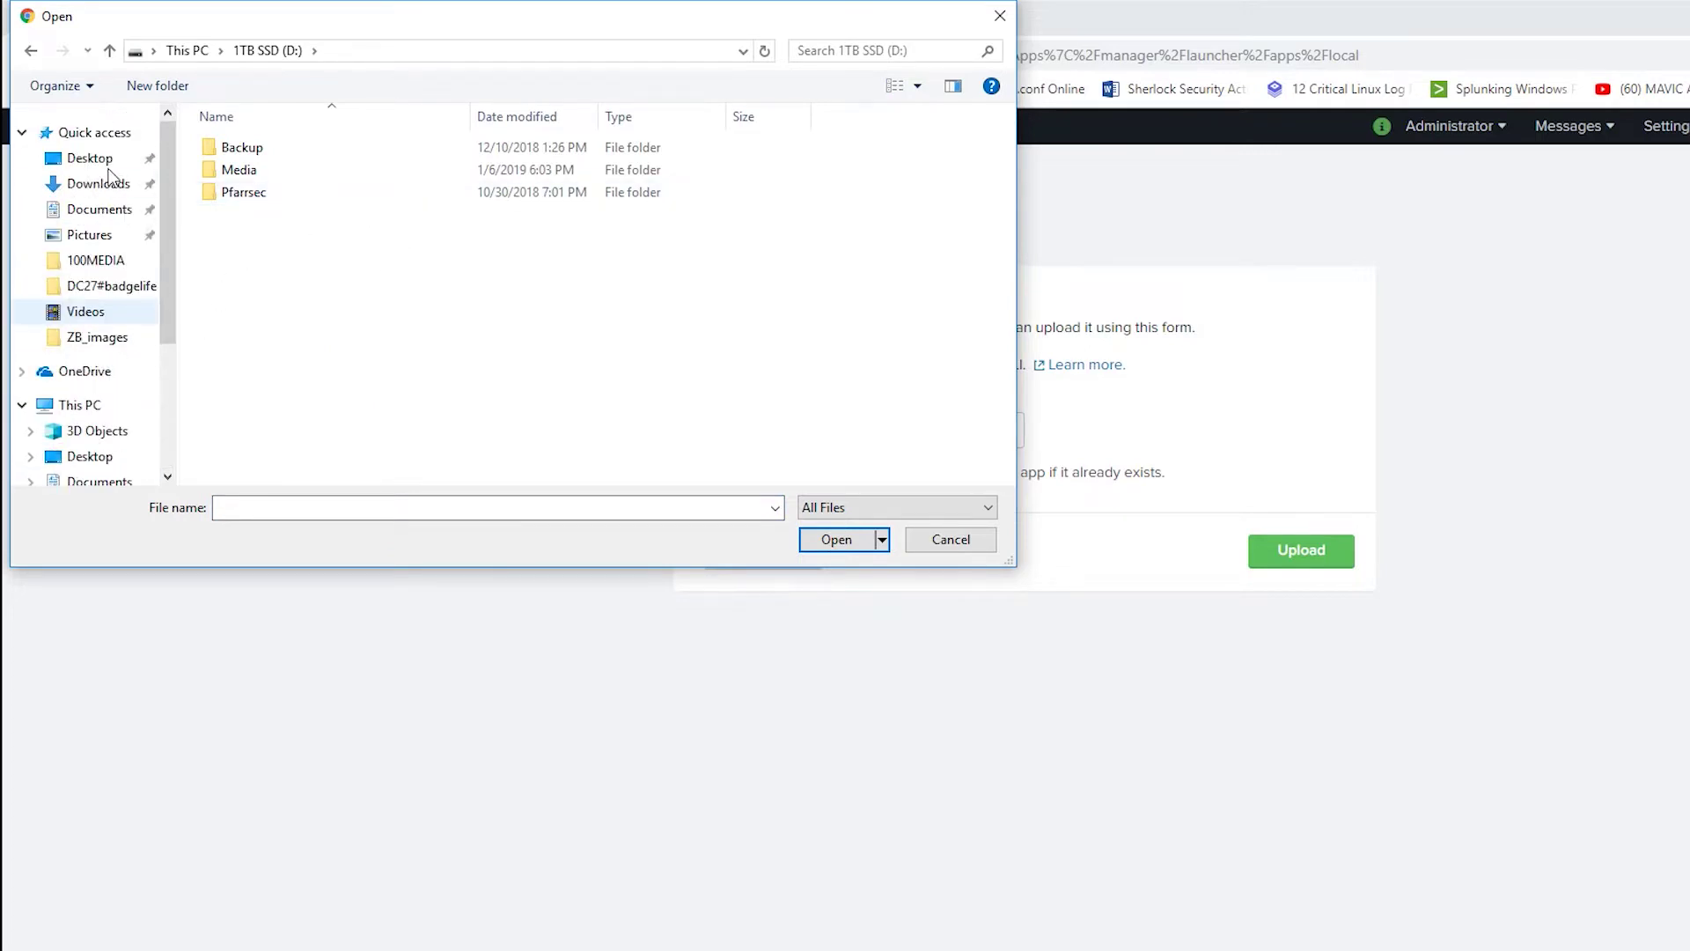
pyautogui.click(100, 184)
pyautogui.doubleClick(269, 150)
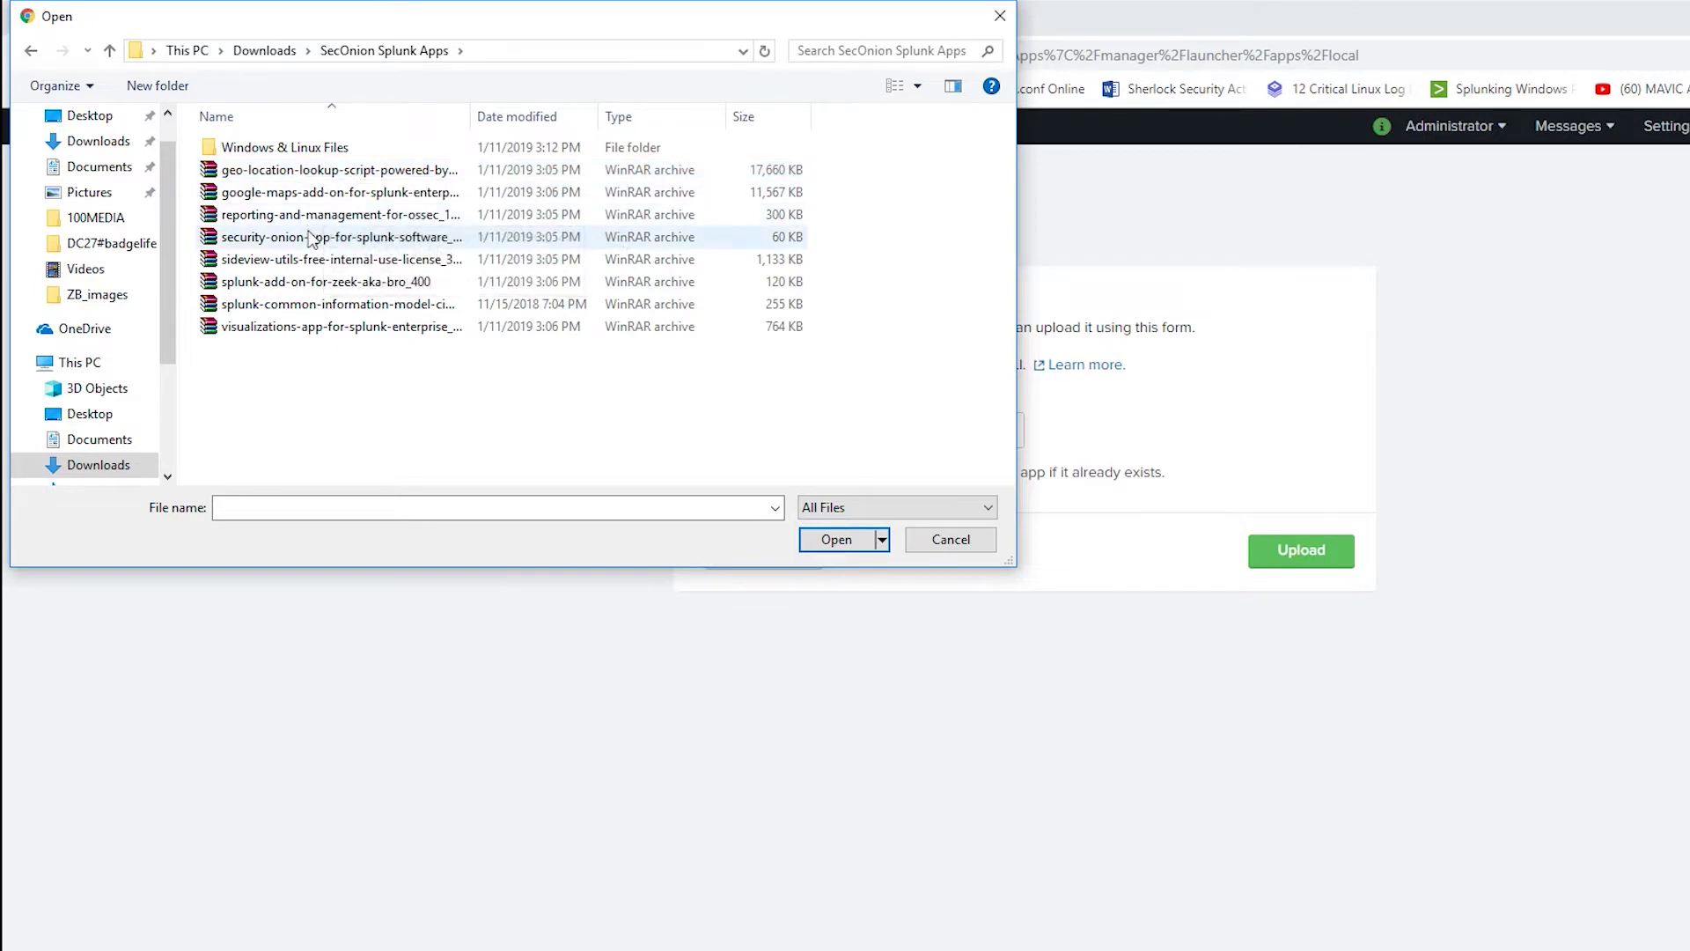
pyautogui.click(310, 239)
# Step: Upload the Security Onion archive with Upgrade app checked to overwrite any existing copy
pyautogui.click(838, 547)
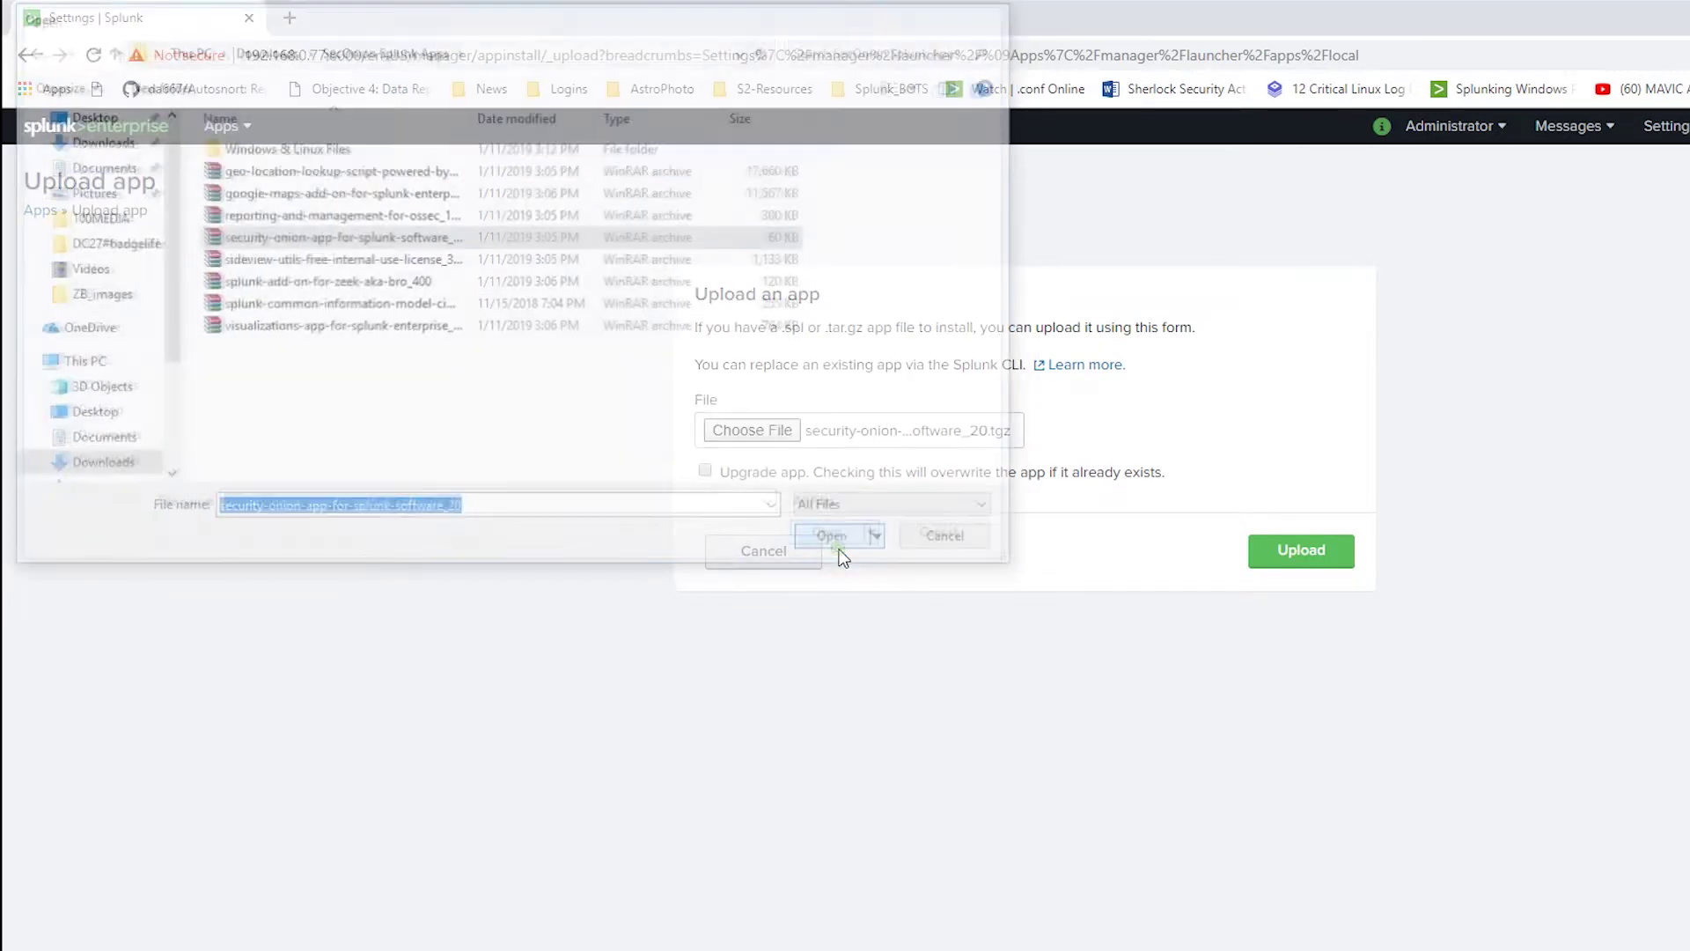
pyautogui.click(748, 472)
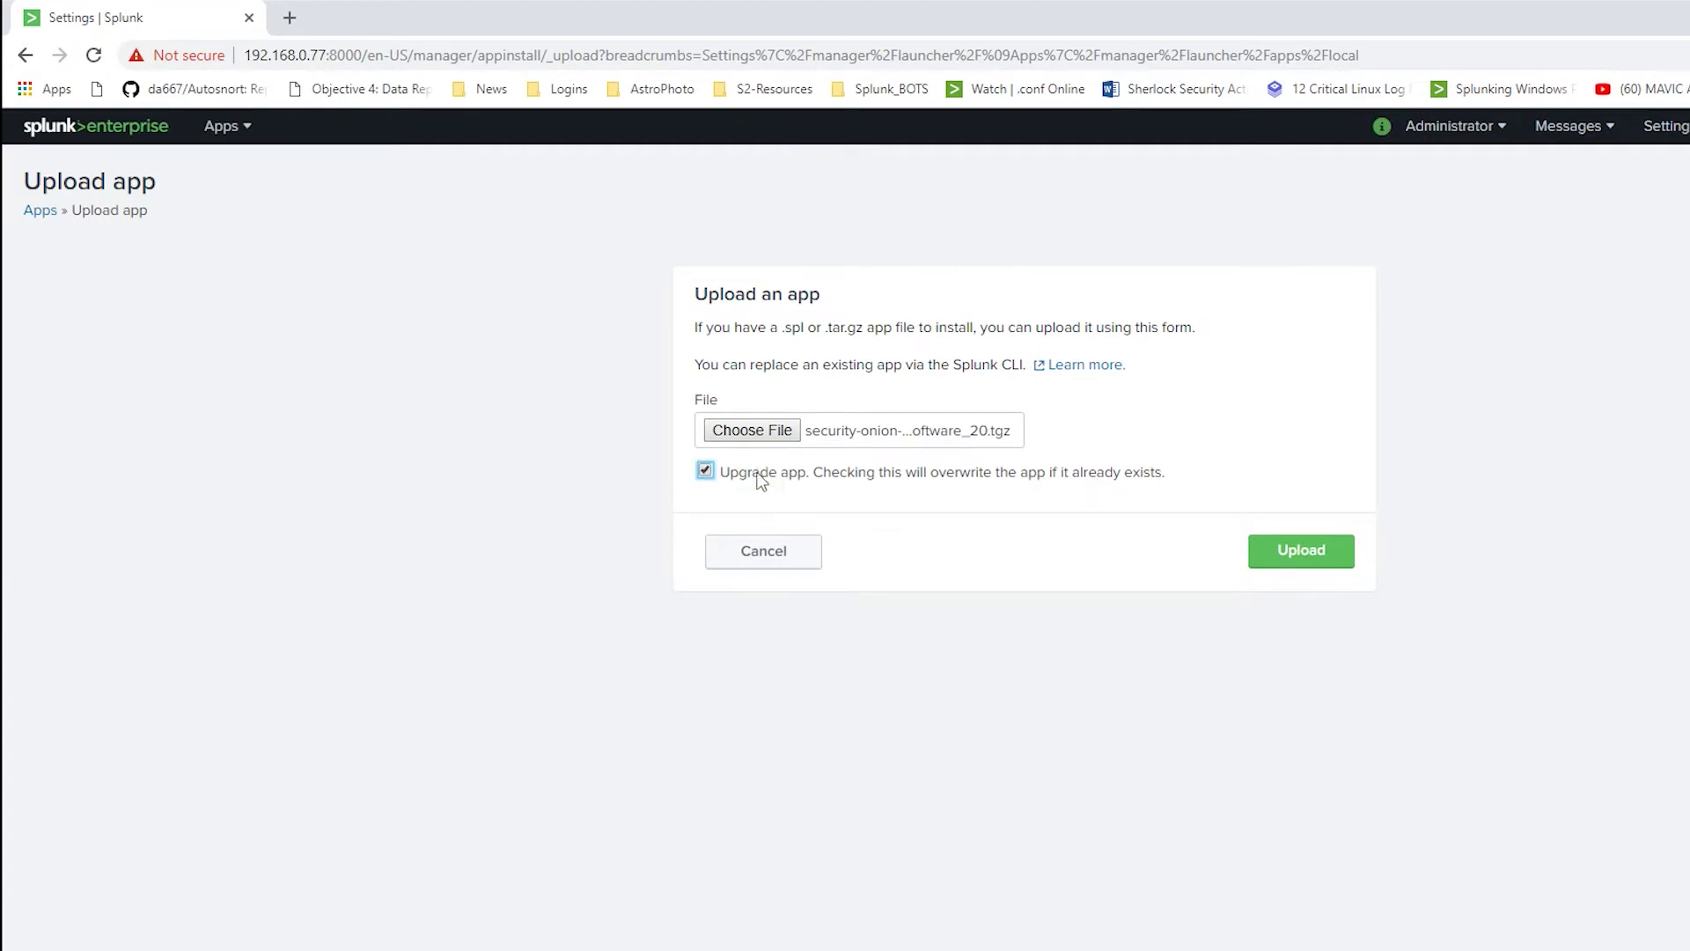
pyautogui.click(1271, 555)
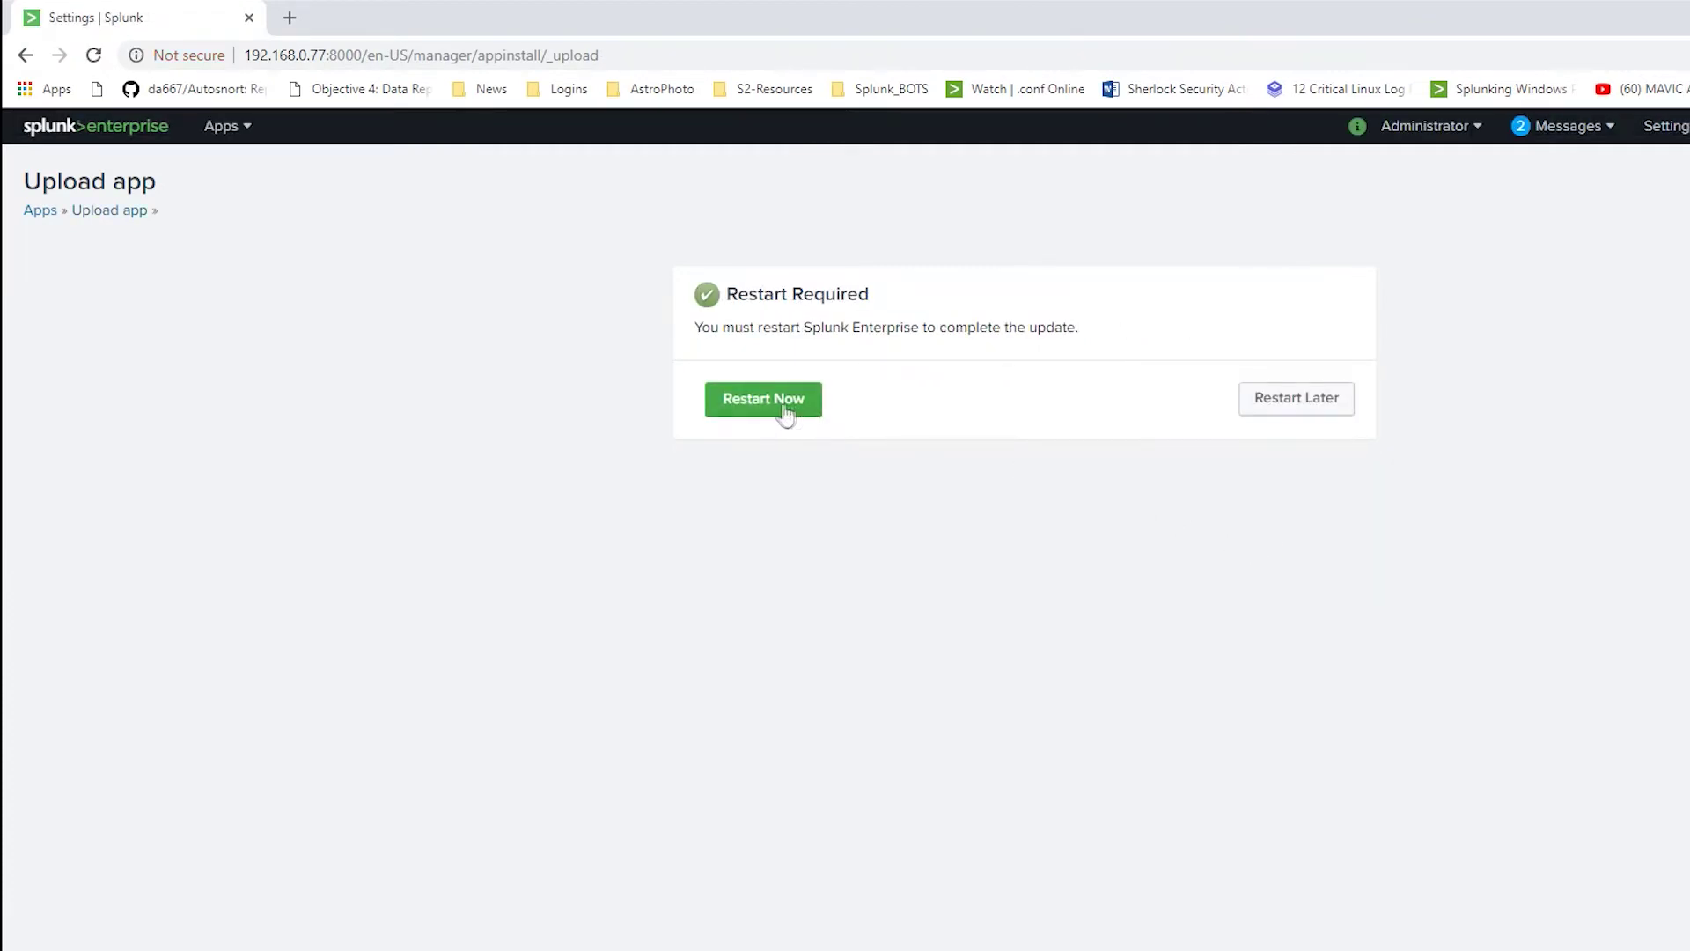
# Step: Install the MAXMIND geo-location lookup app 1.0.6, postponing the restart
pyautogui.click(1259, 420)
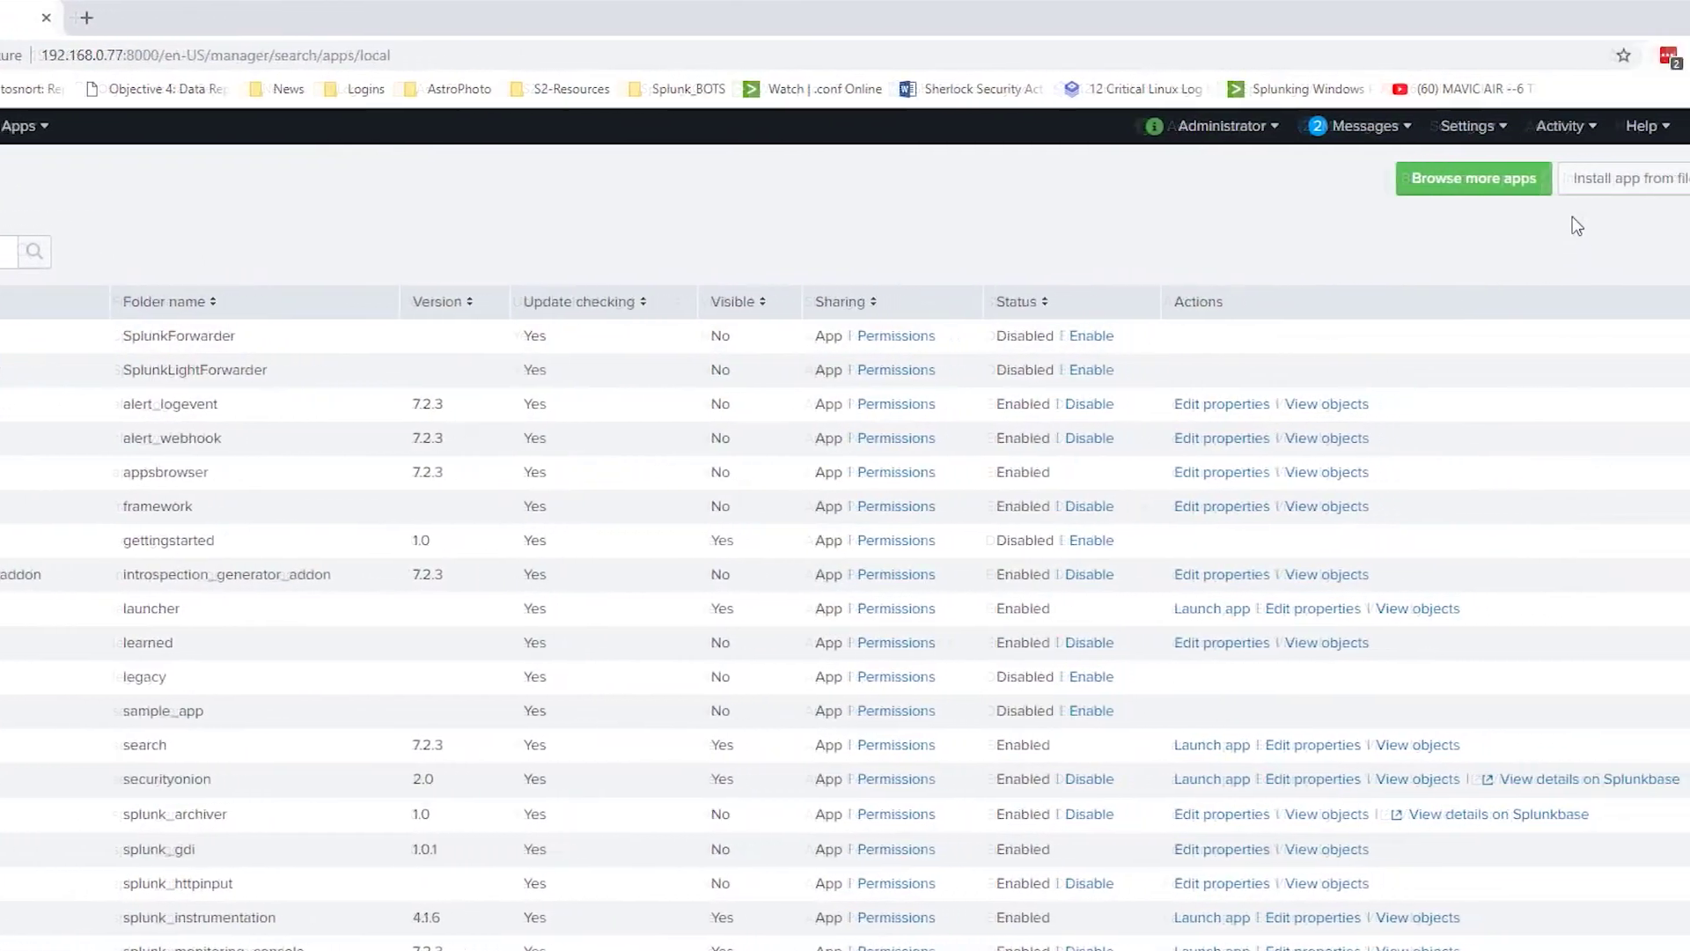
pyautogui.click(1598, 183)
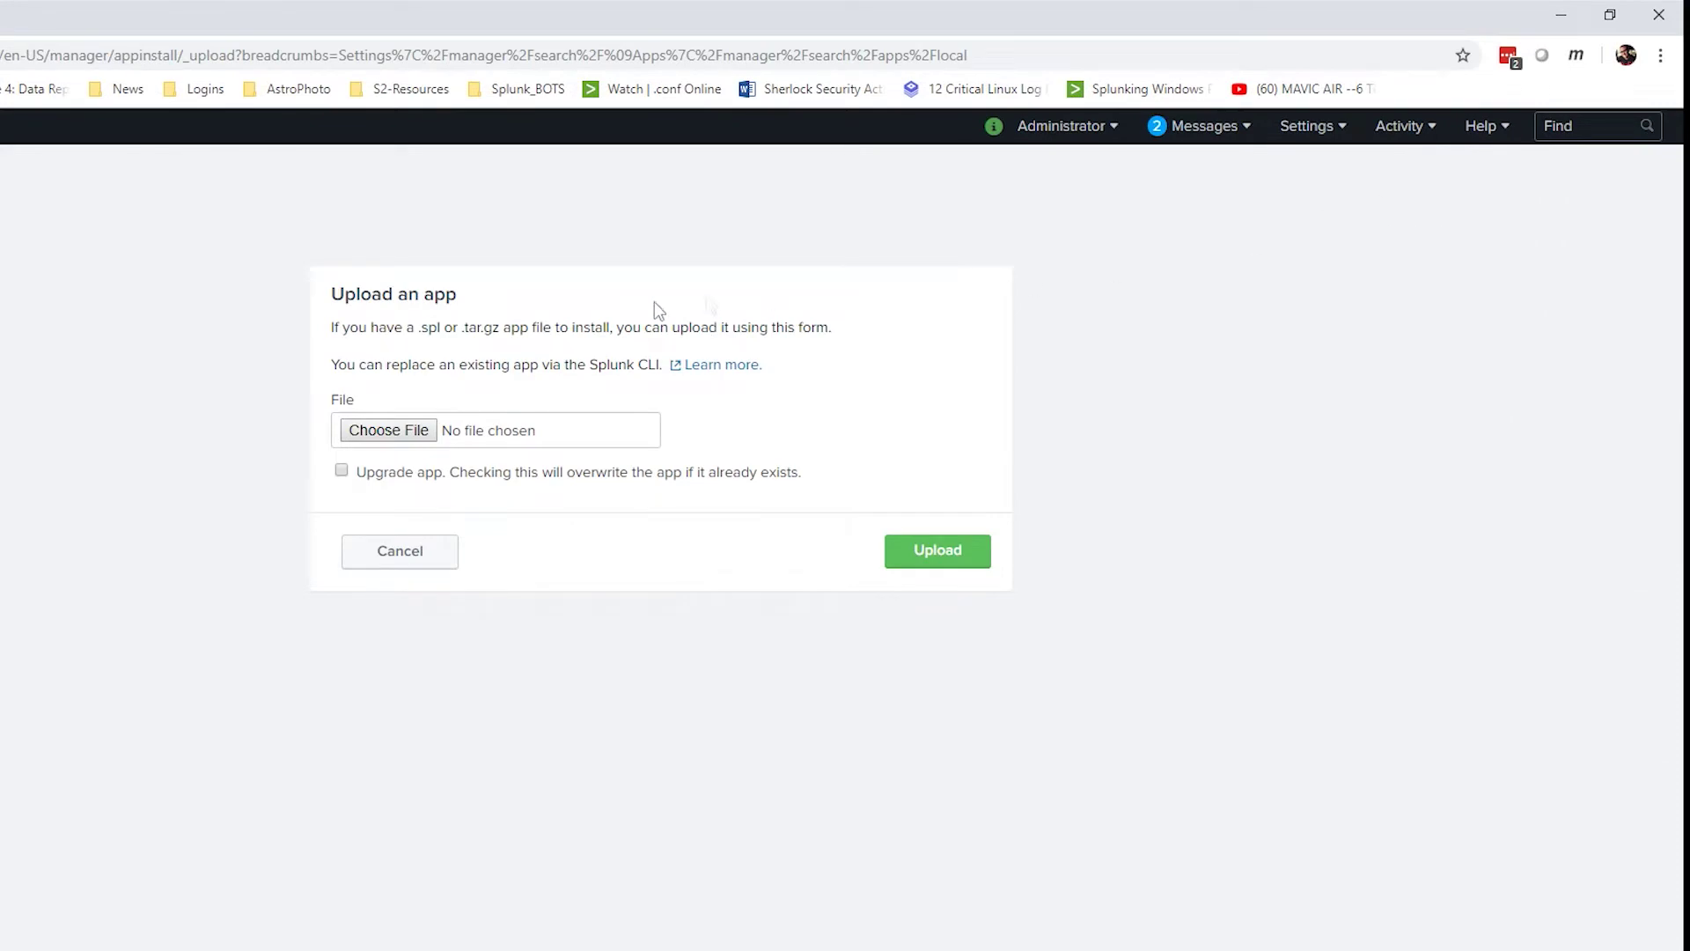
pyautogui.click(436, 429)
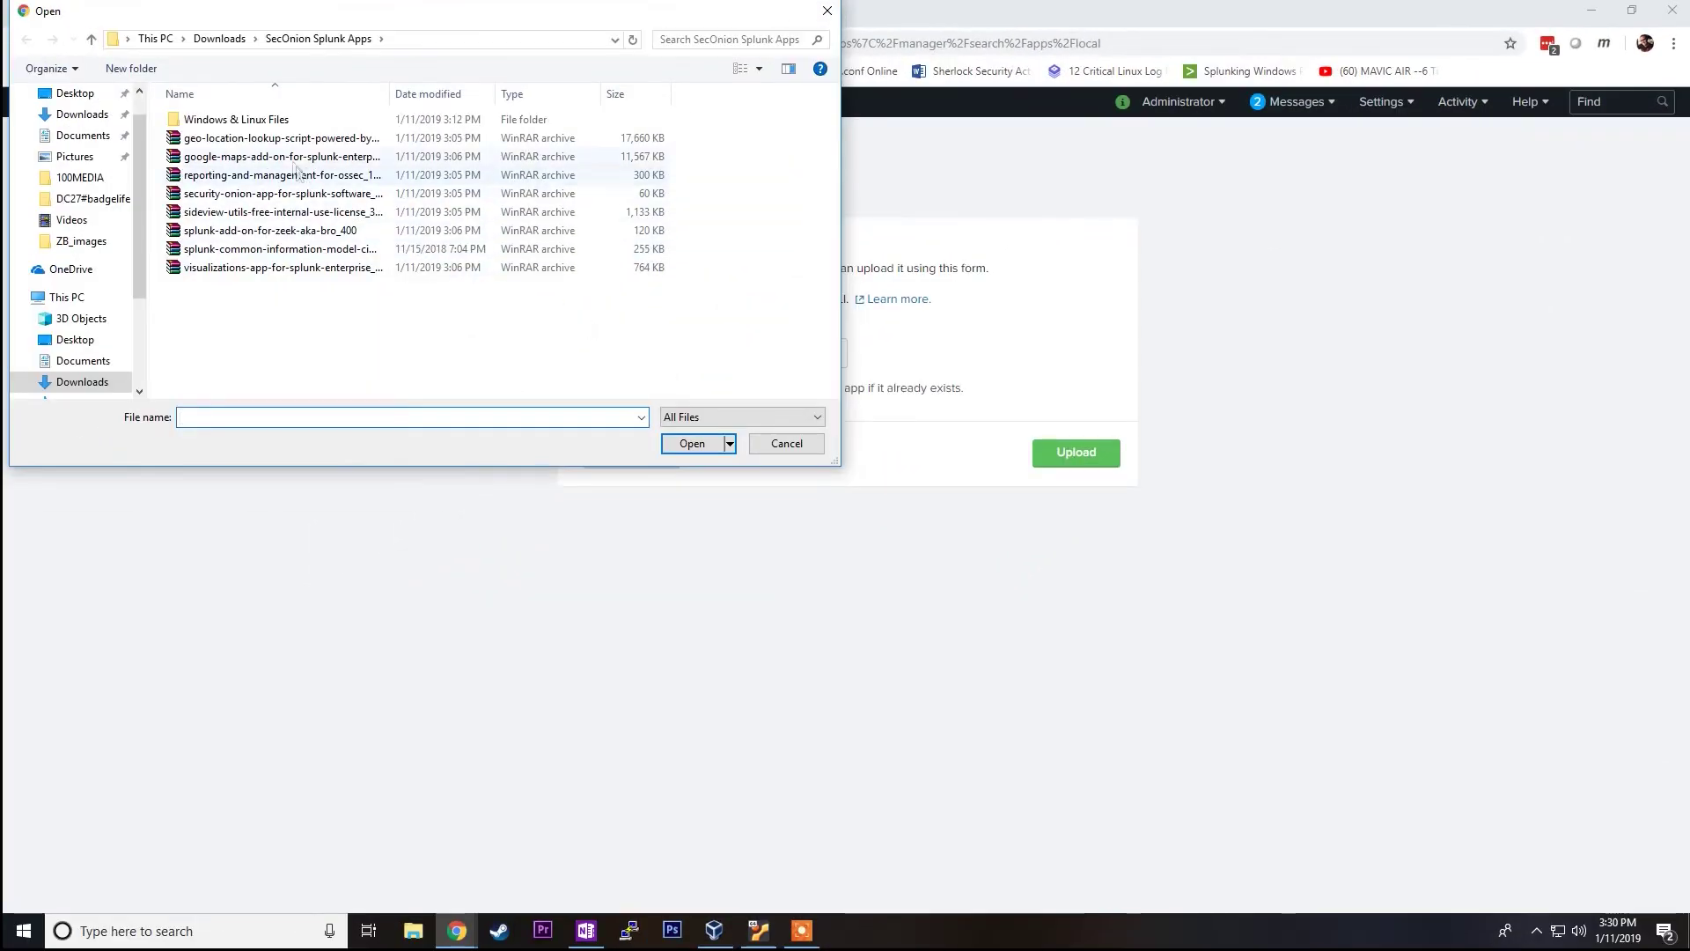
pyautogui.click(288, 141)
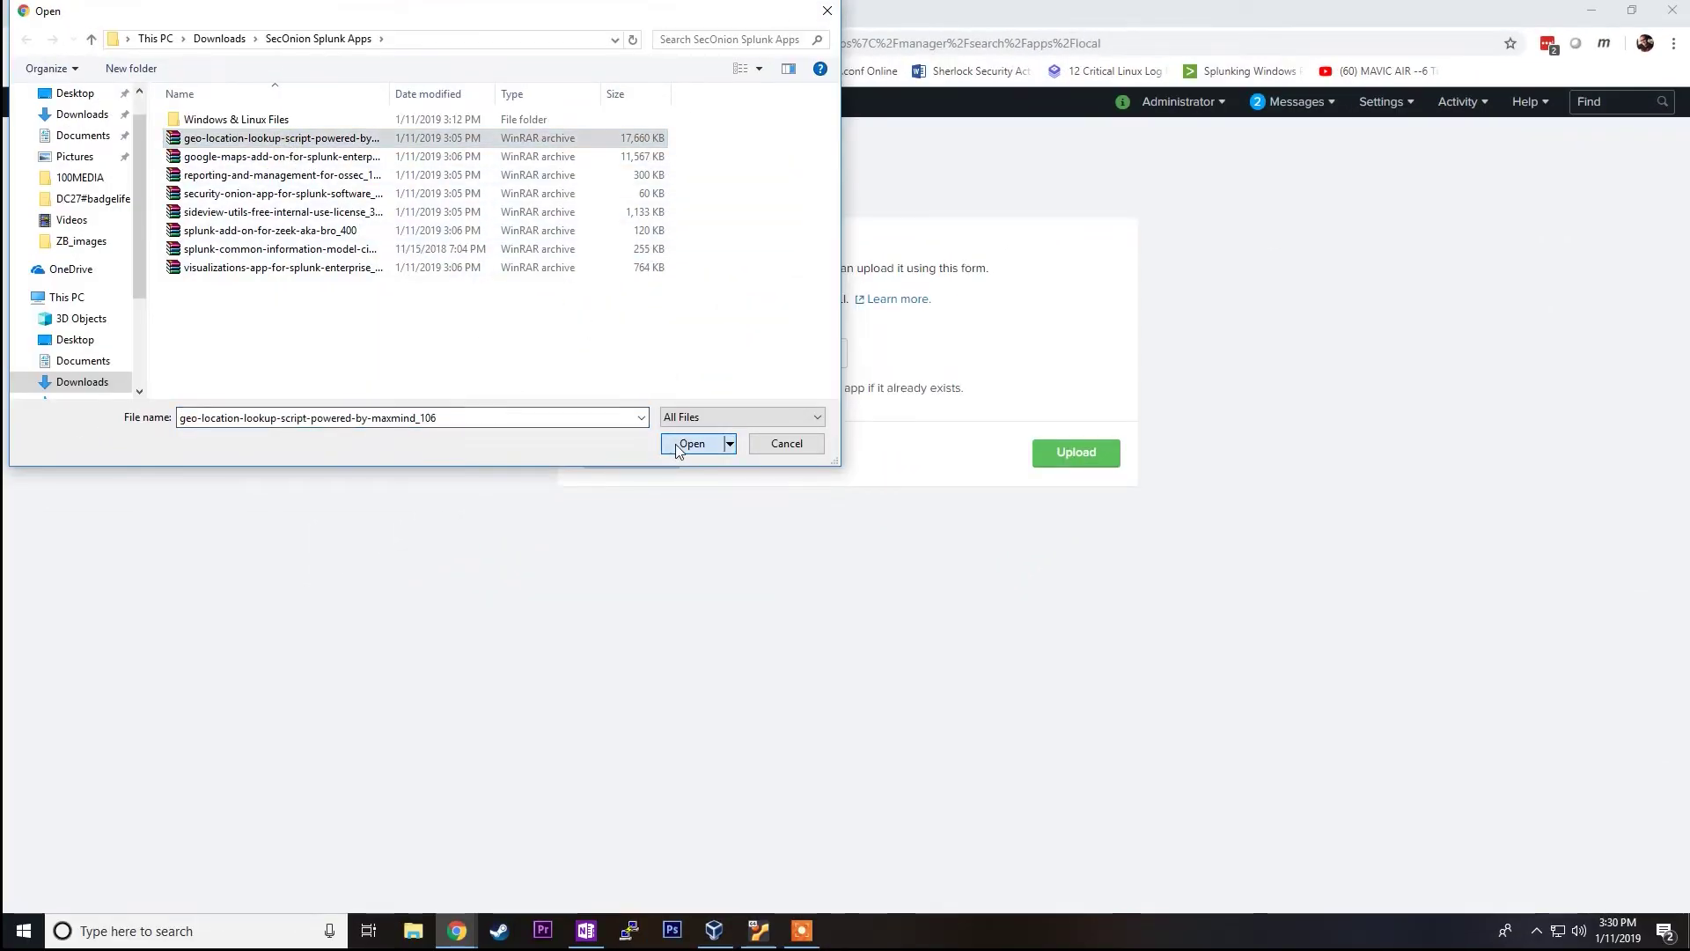
pyautogui.click(692, 443)
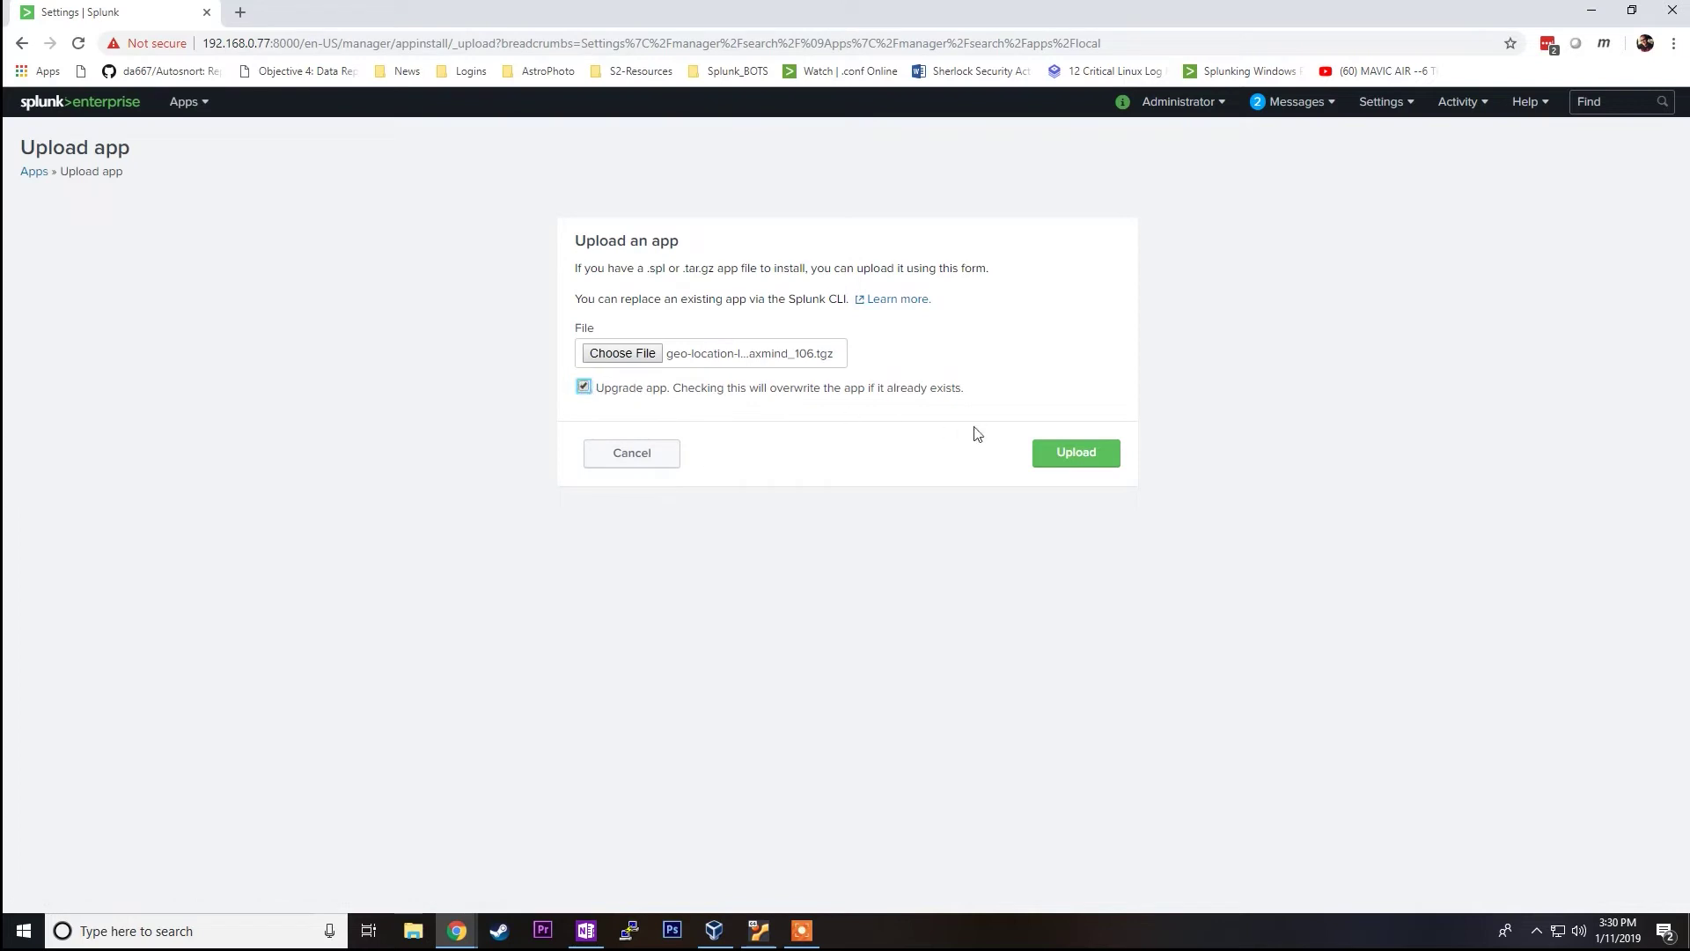
pyautogui.click(1054, 458)
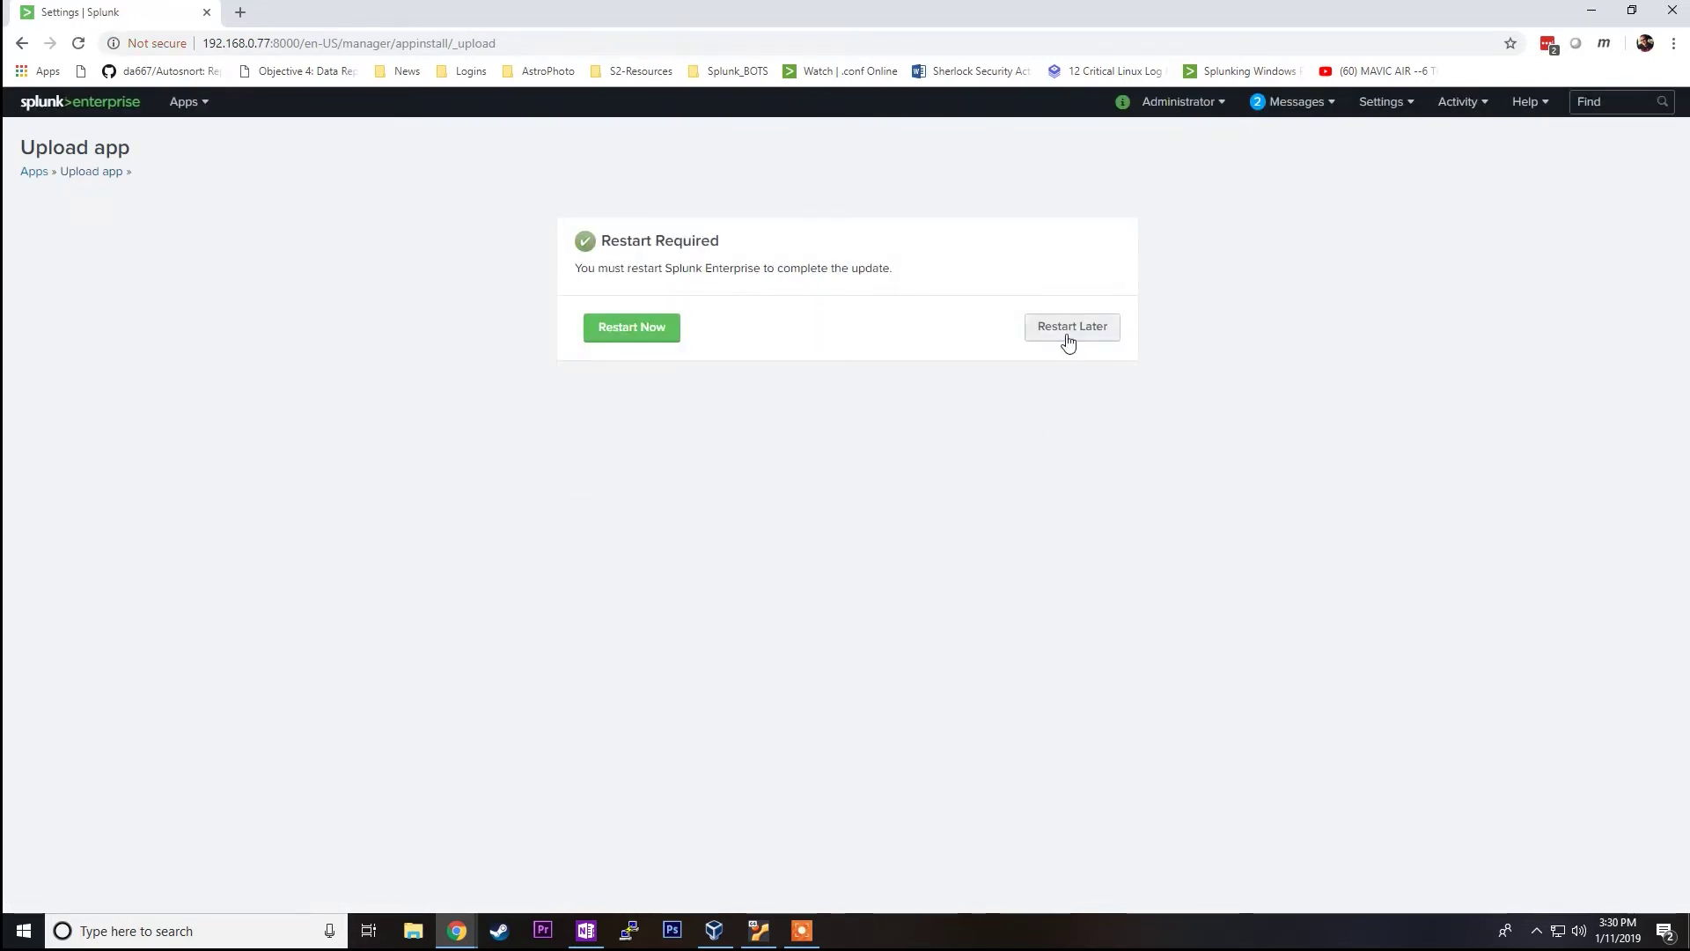
pyautogui.click(1071, 328)
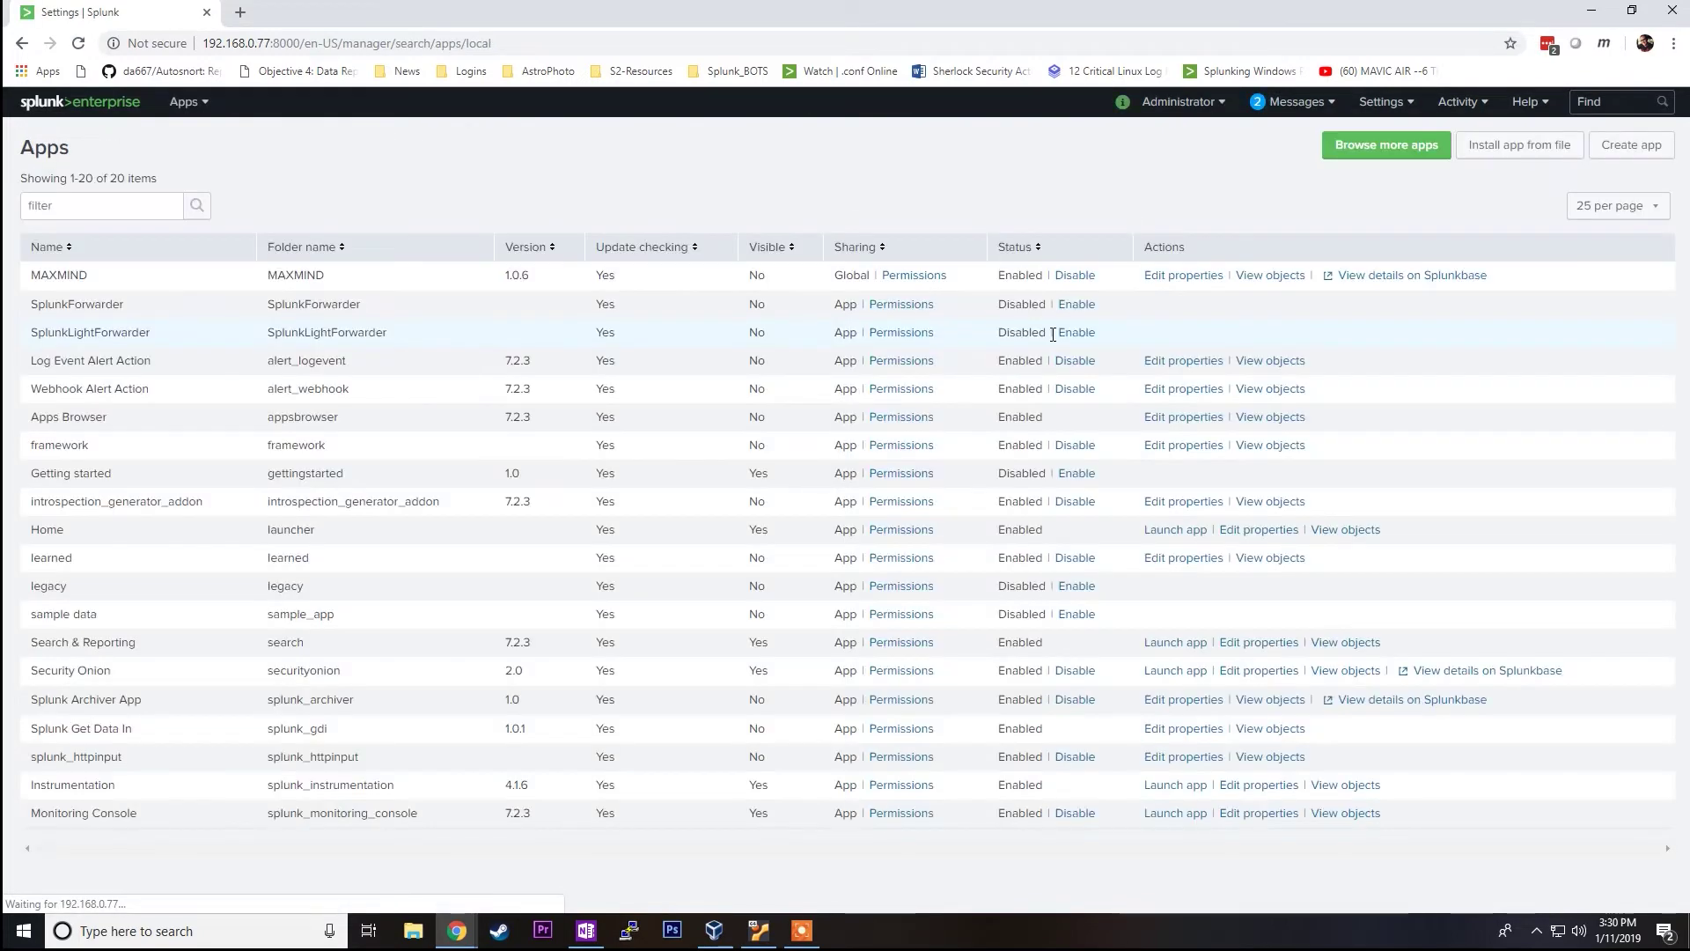
# Step: Select the google-maps add-on archive for the next app upload
pyautogui.click(1503, 152)
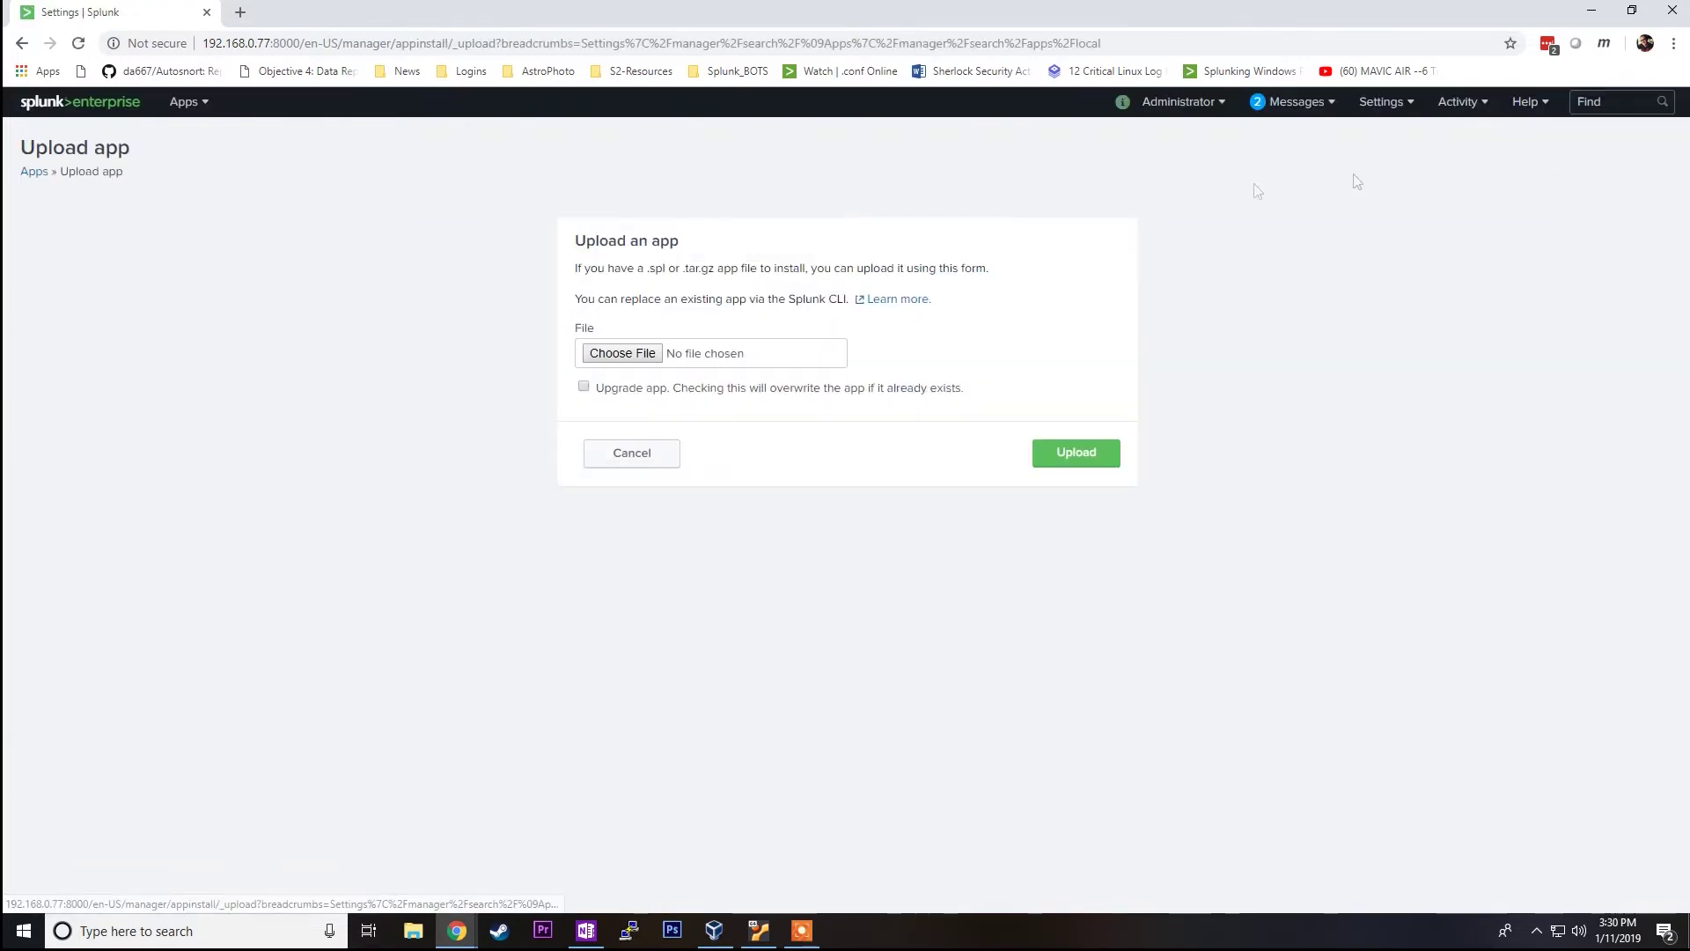
pyautogui.click(655, 352)
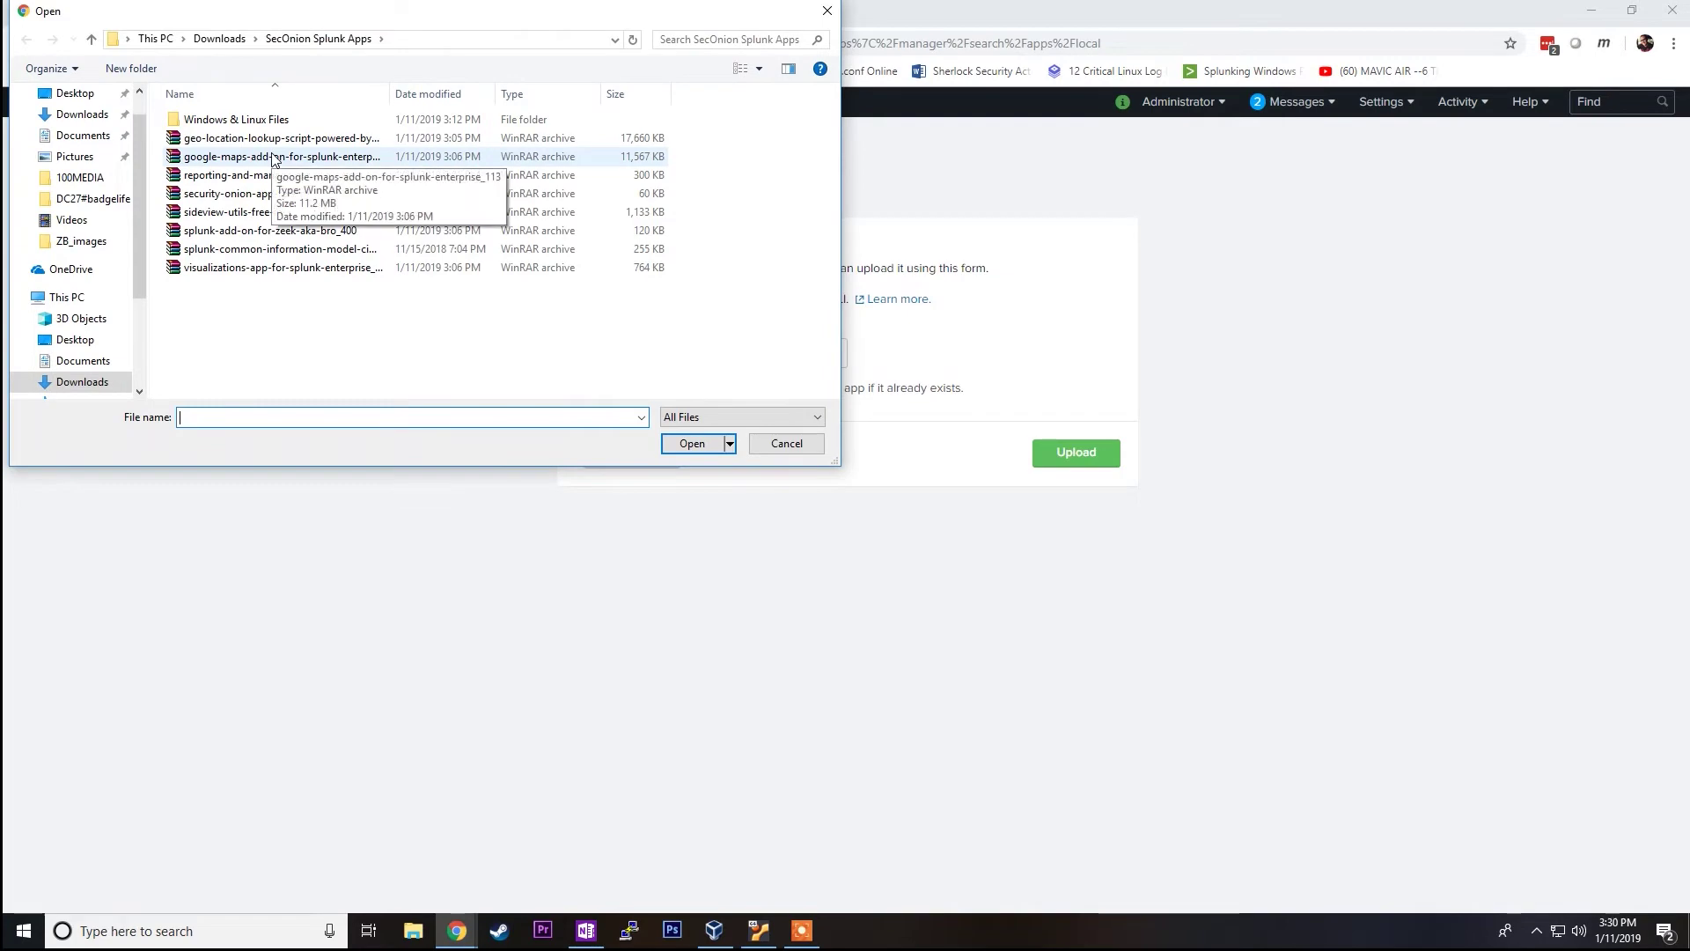
pyautogui.click(274, 159)
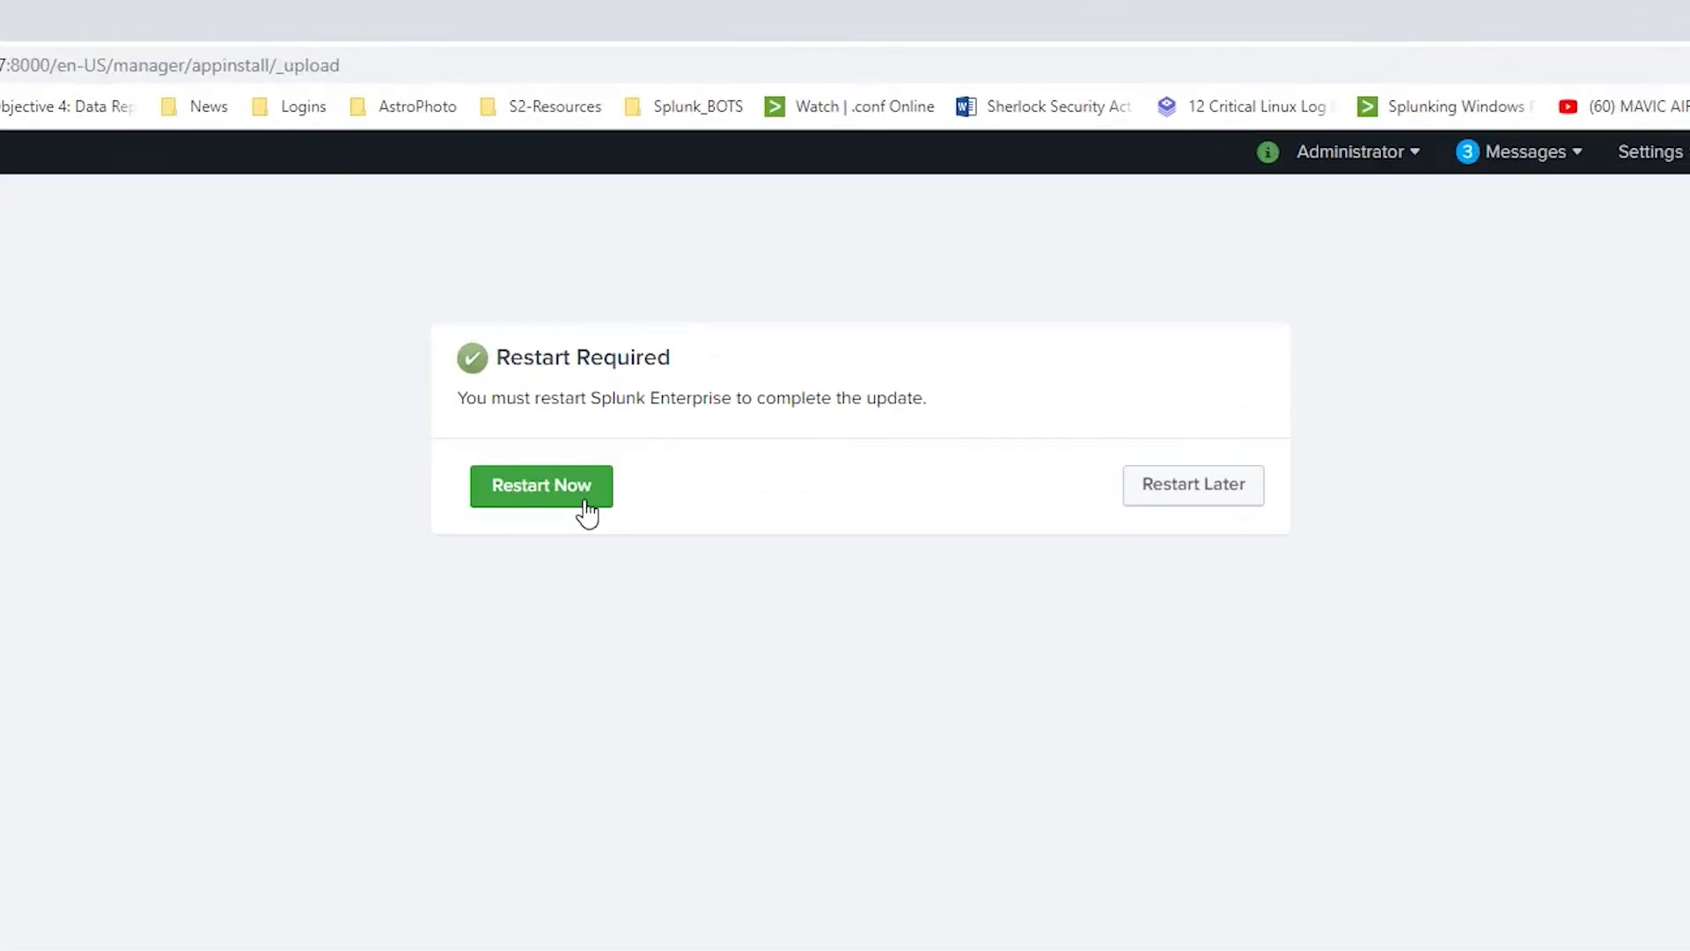
# Step: Restart Splunk to finish the app installs, sign back in, and return to the VM terminal
pyautogui.click(587, 510)
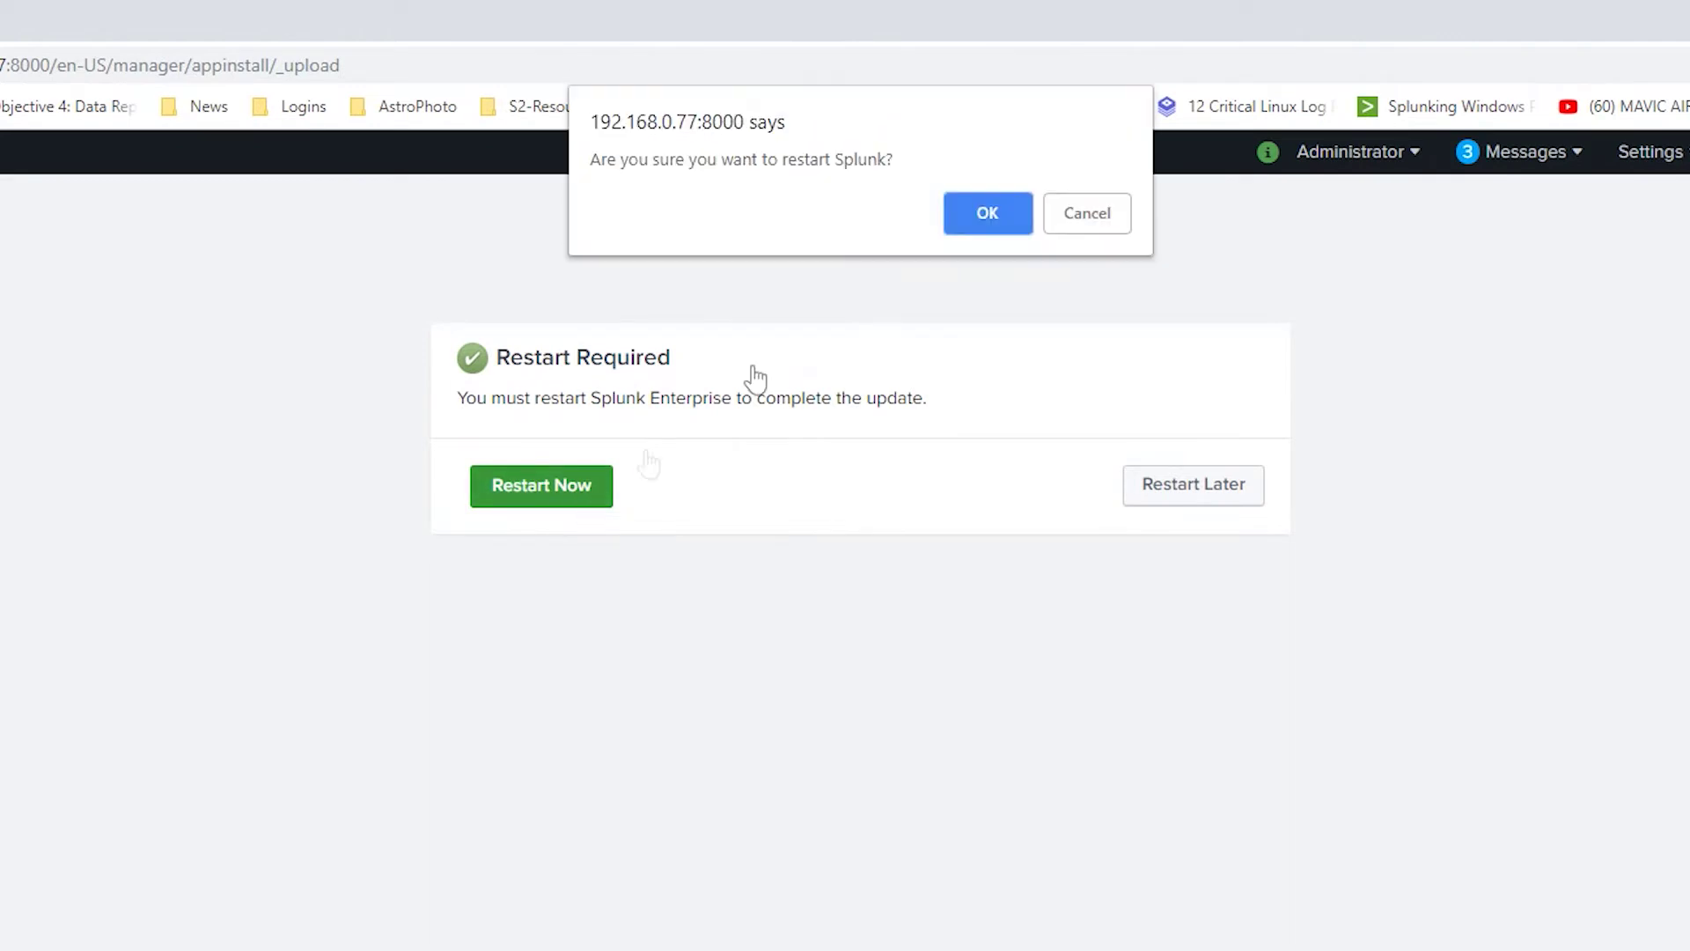
pyautogui.click(1009, 216)
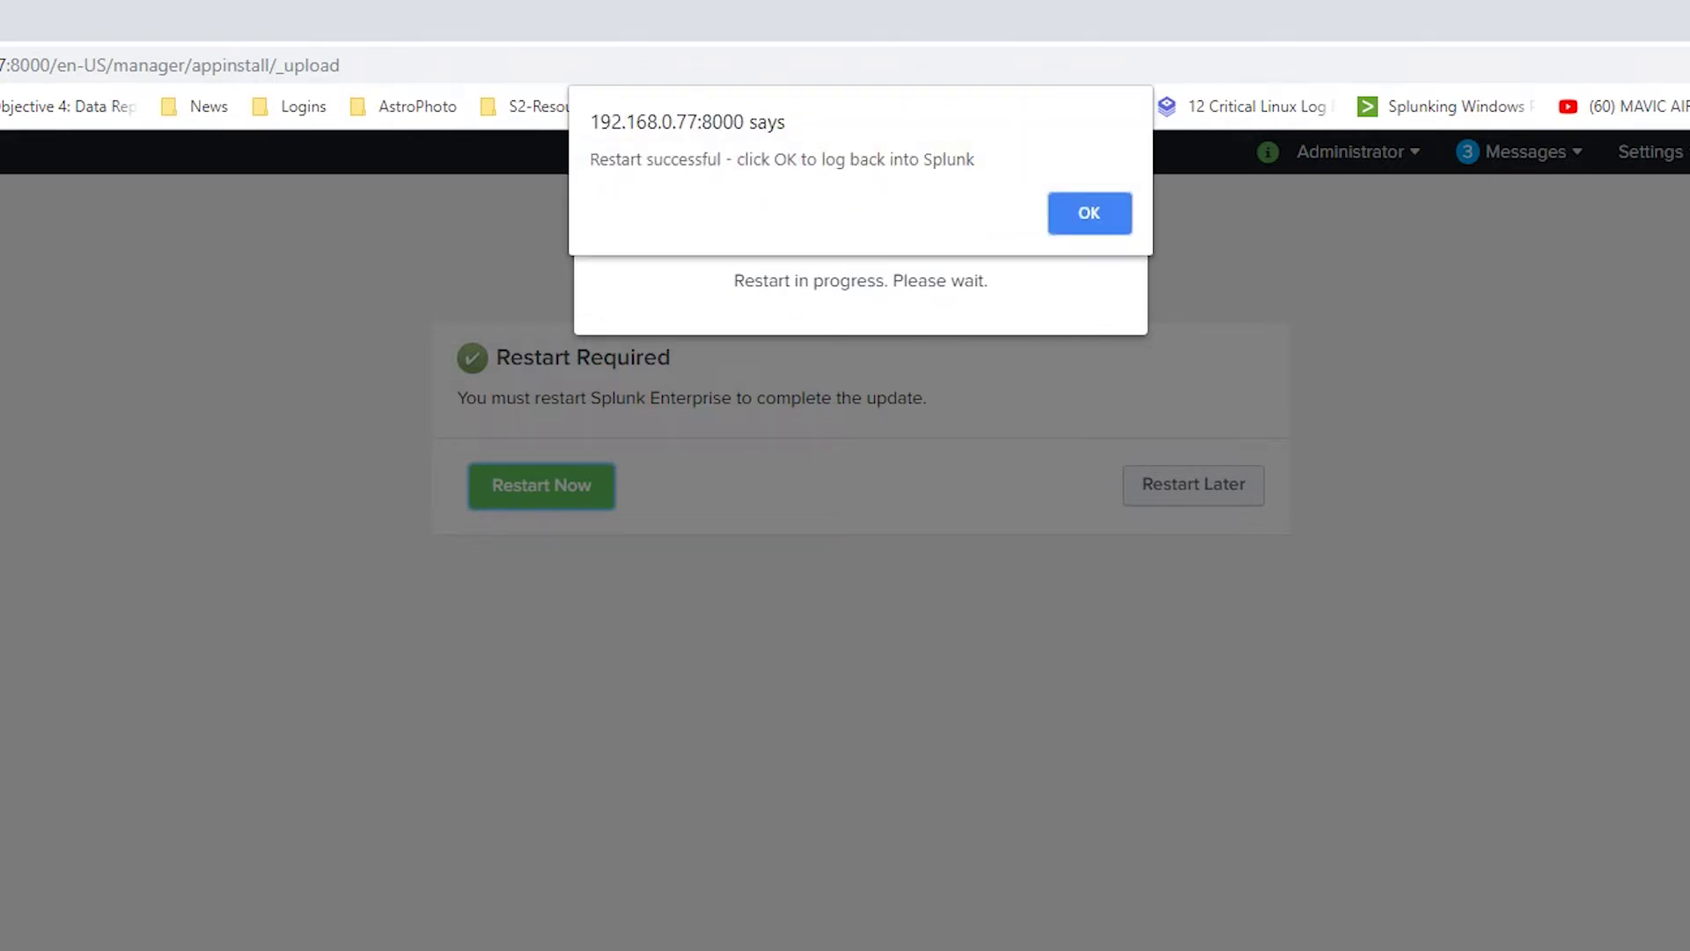
pyautogui.click(1090, 210)
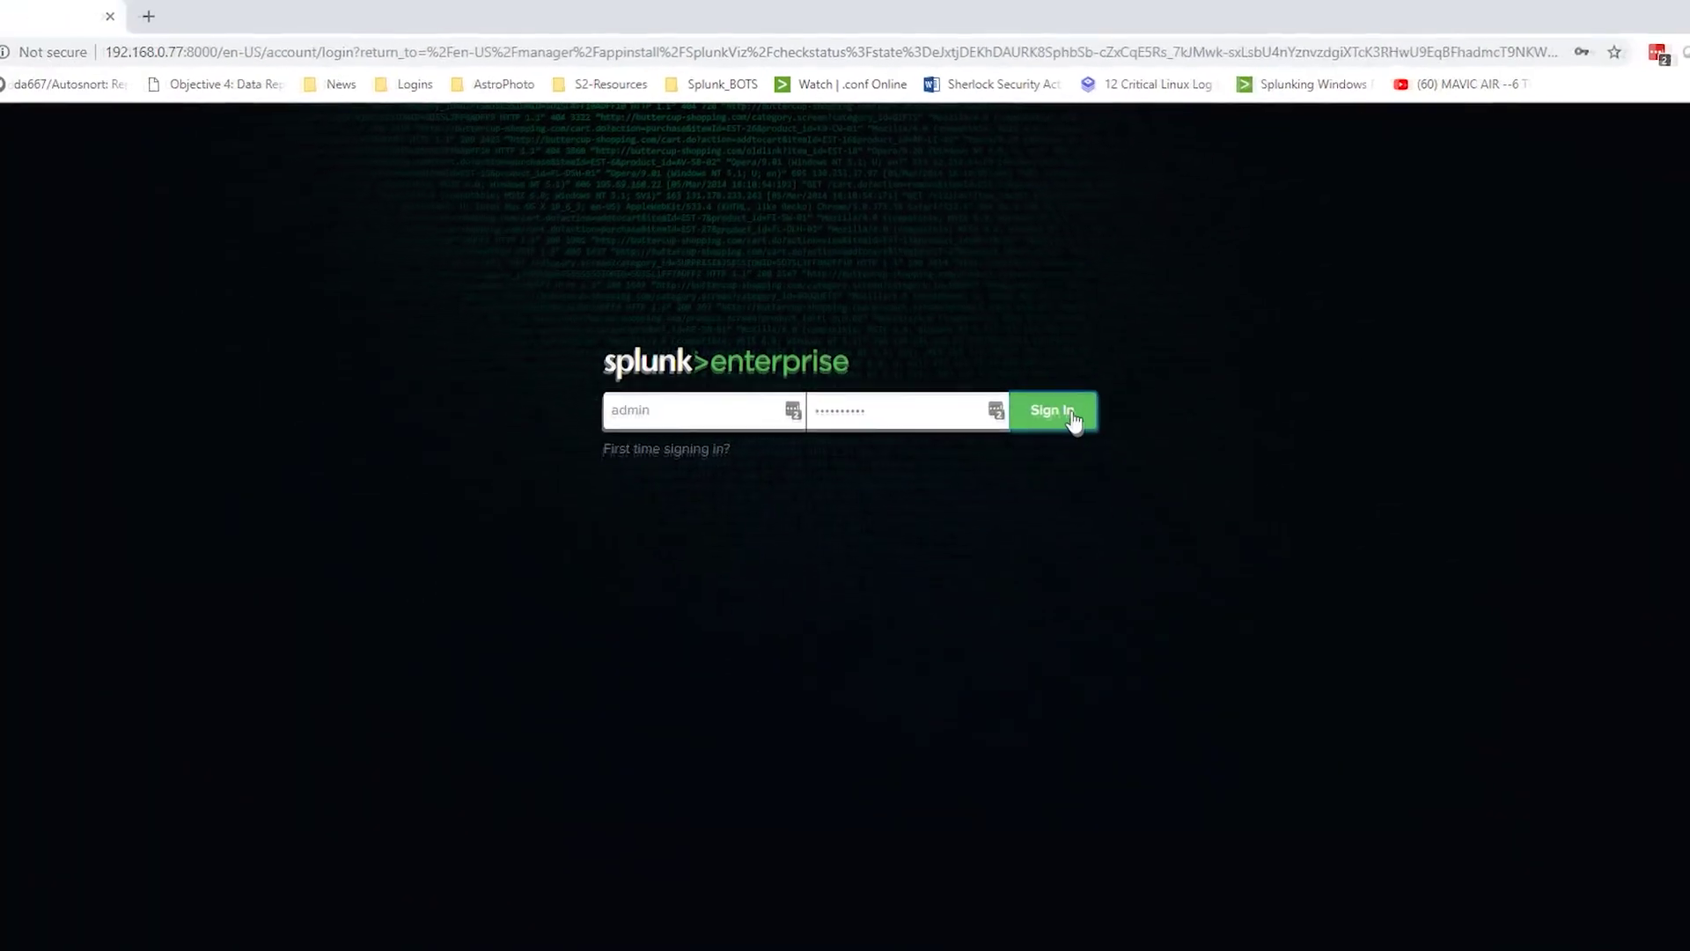
pyautogui.click(1098, 471)
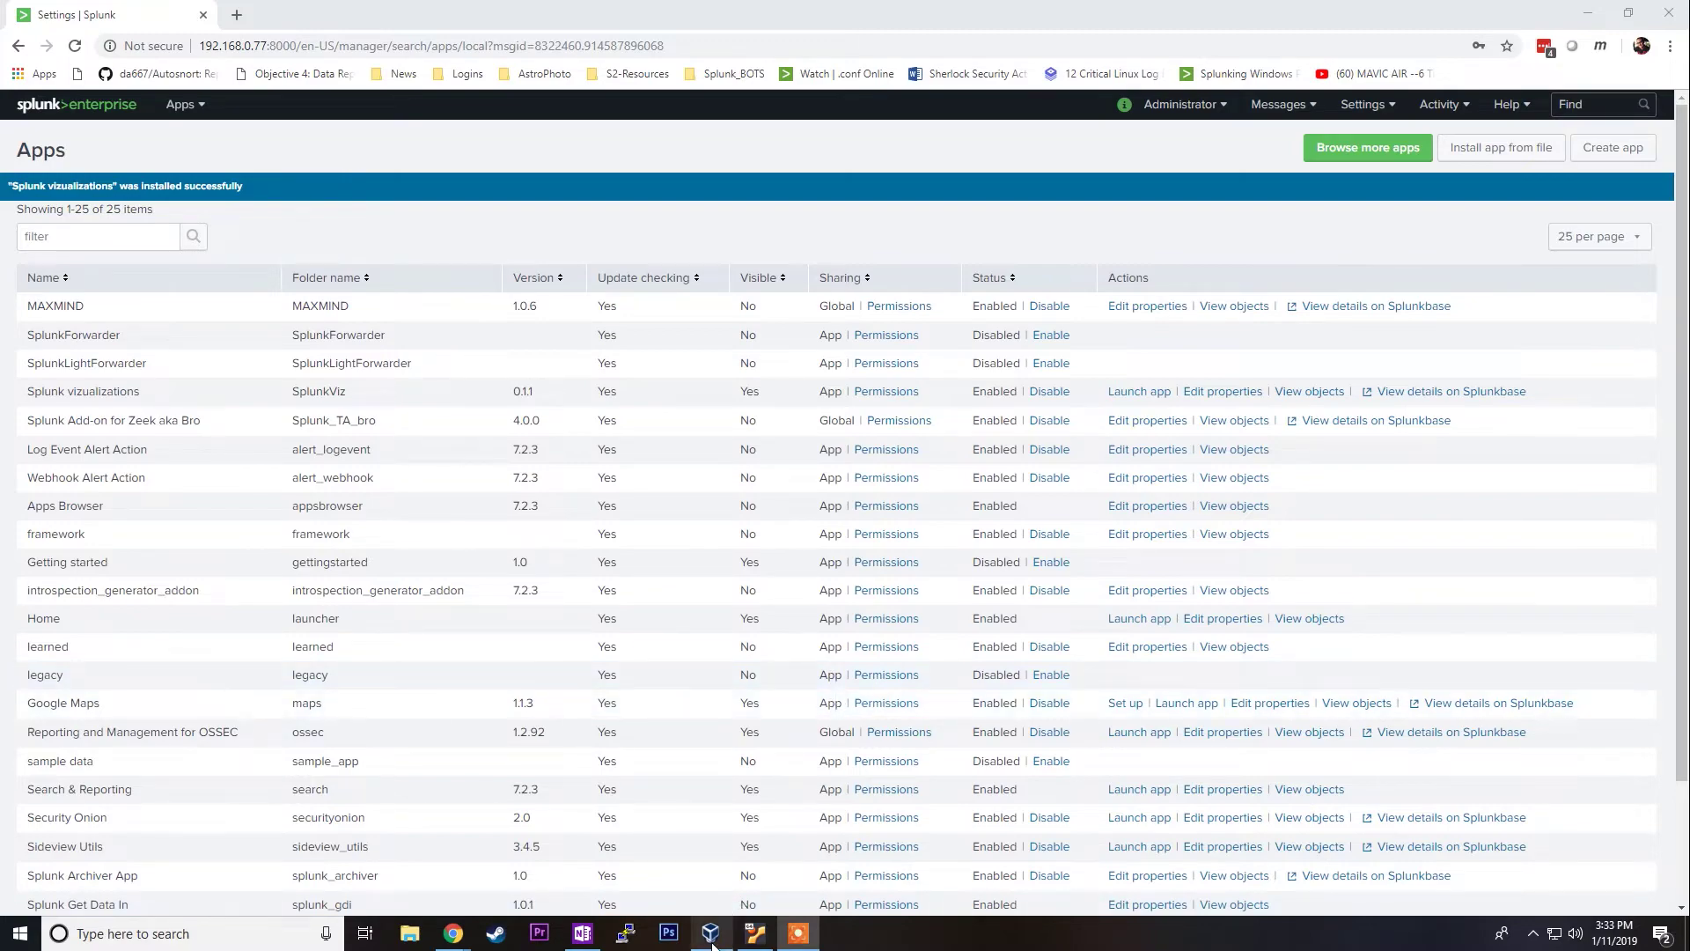
pyautogui.moveTo(713, 944)
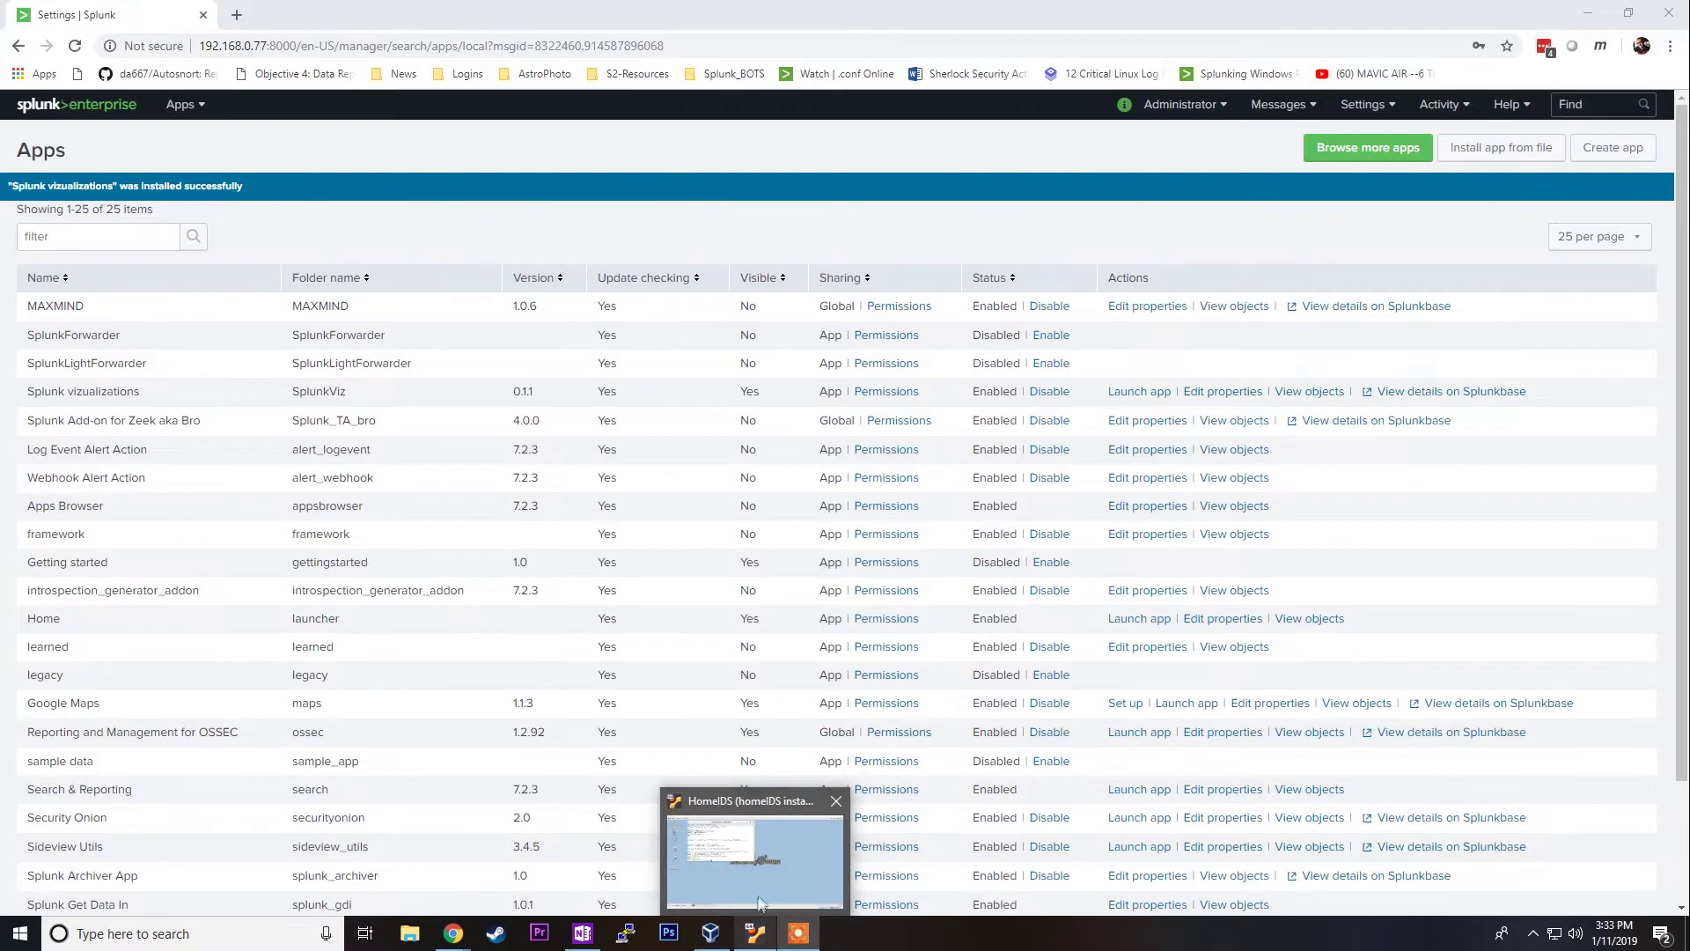
pyautogui.click(790, 788)
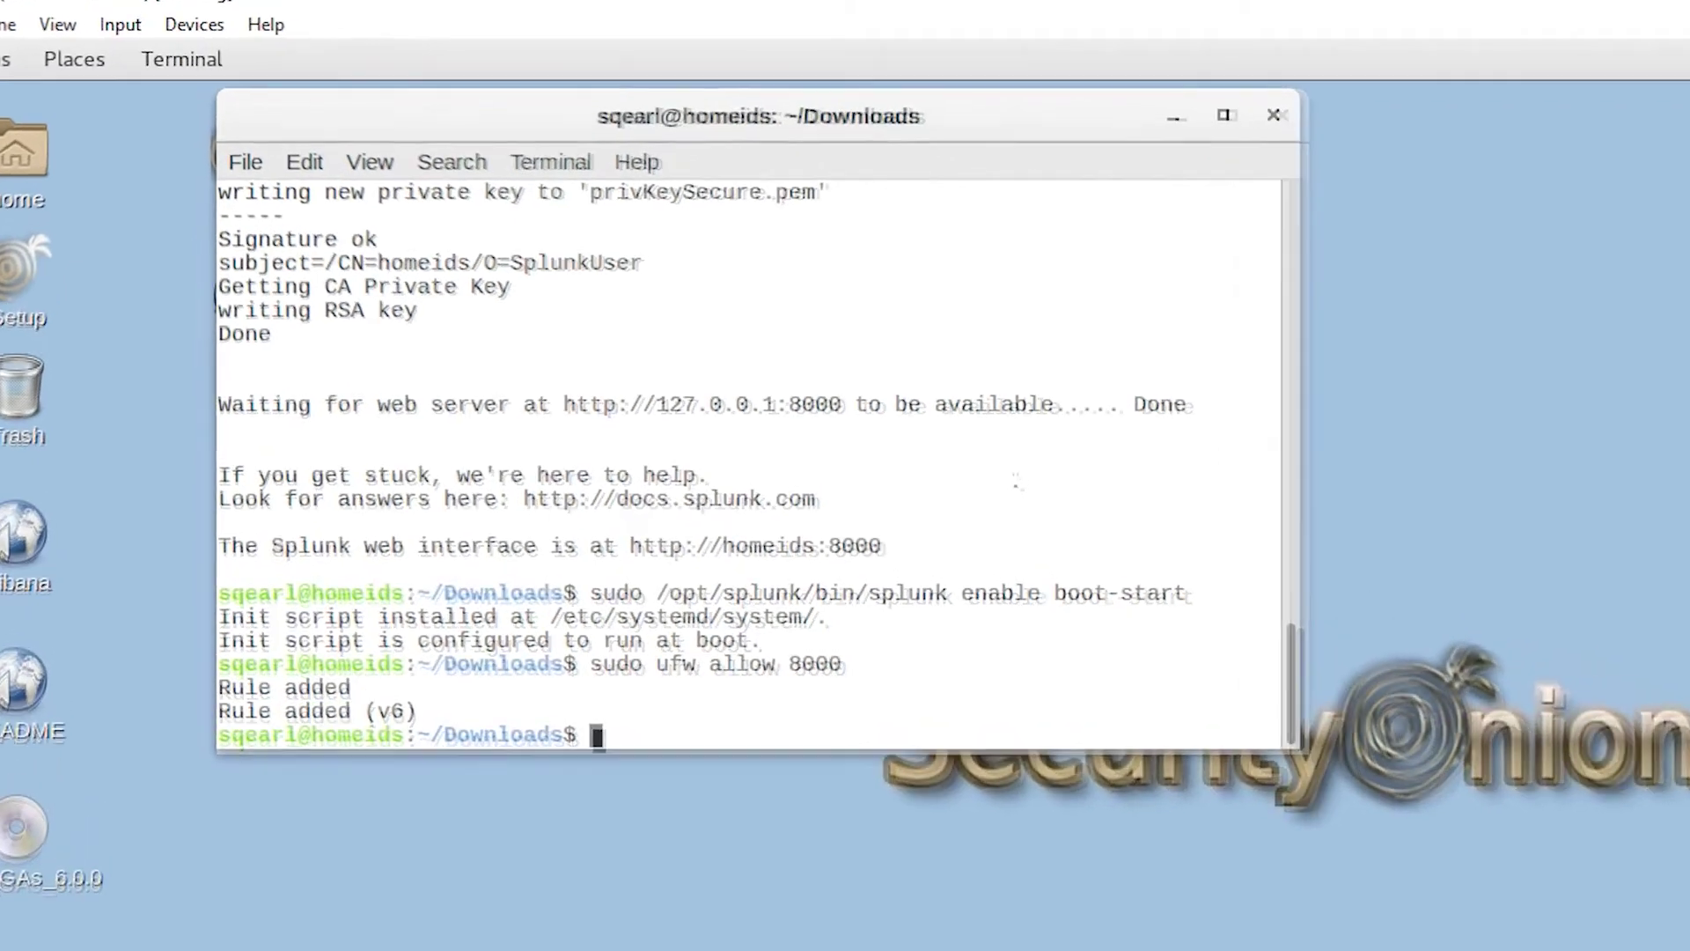
# Step: List /opt/splunk/etc/apps ownership, highlighting the root-owned maps and MAXMIND folders
pyautogui.write('cd /opt/')
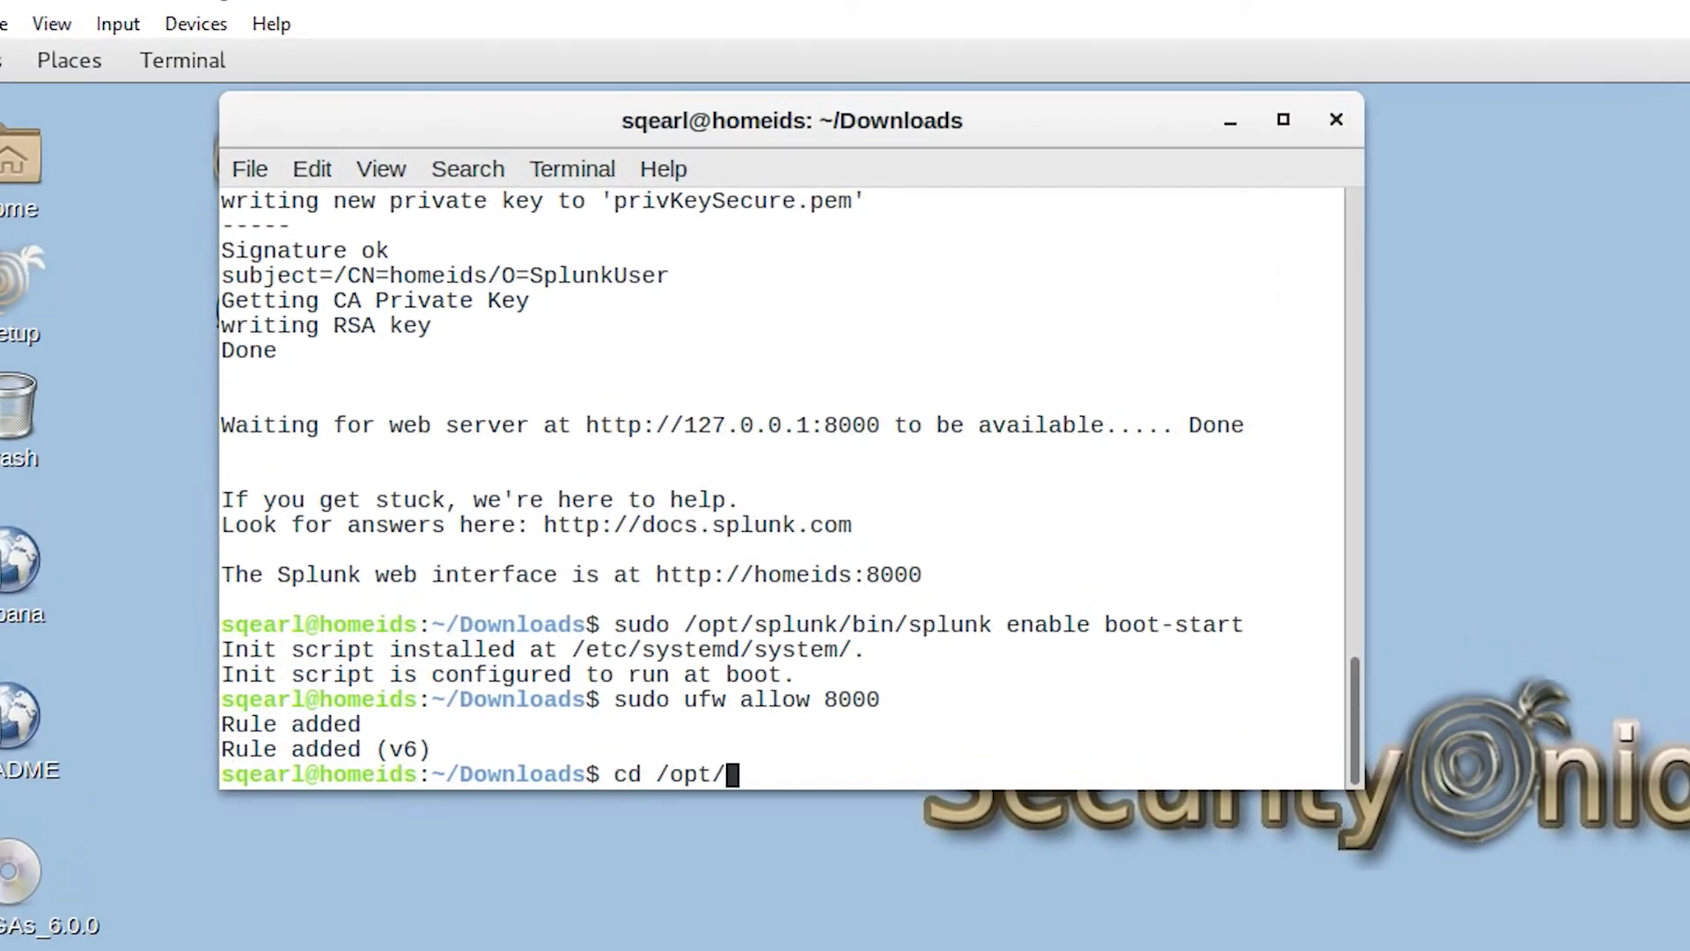
pyautogui.write('splunk/etc/apps/')
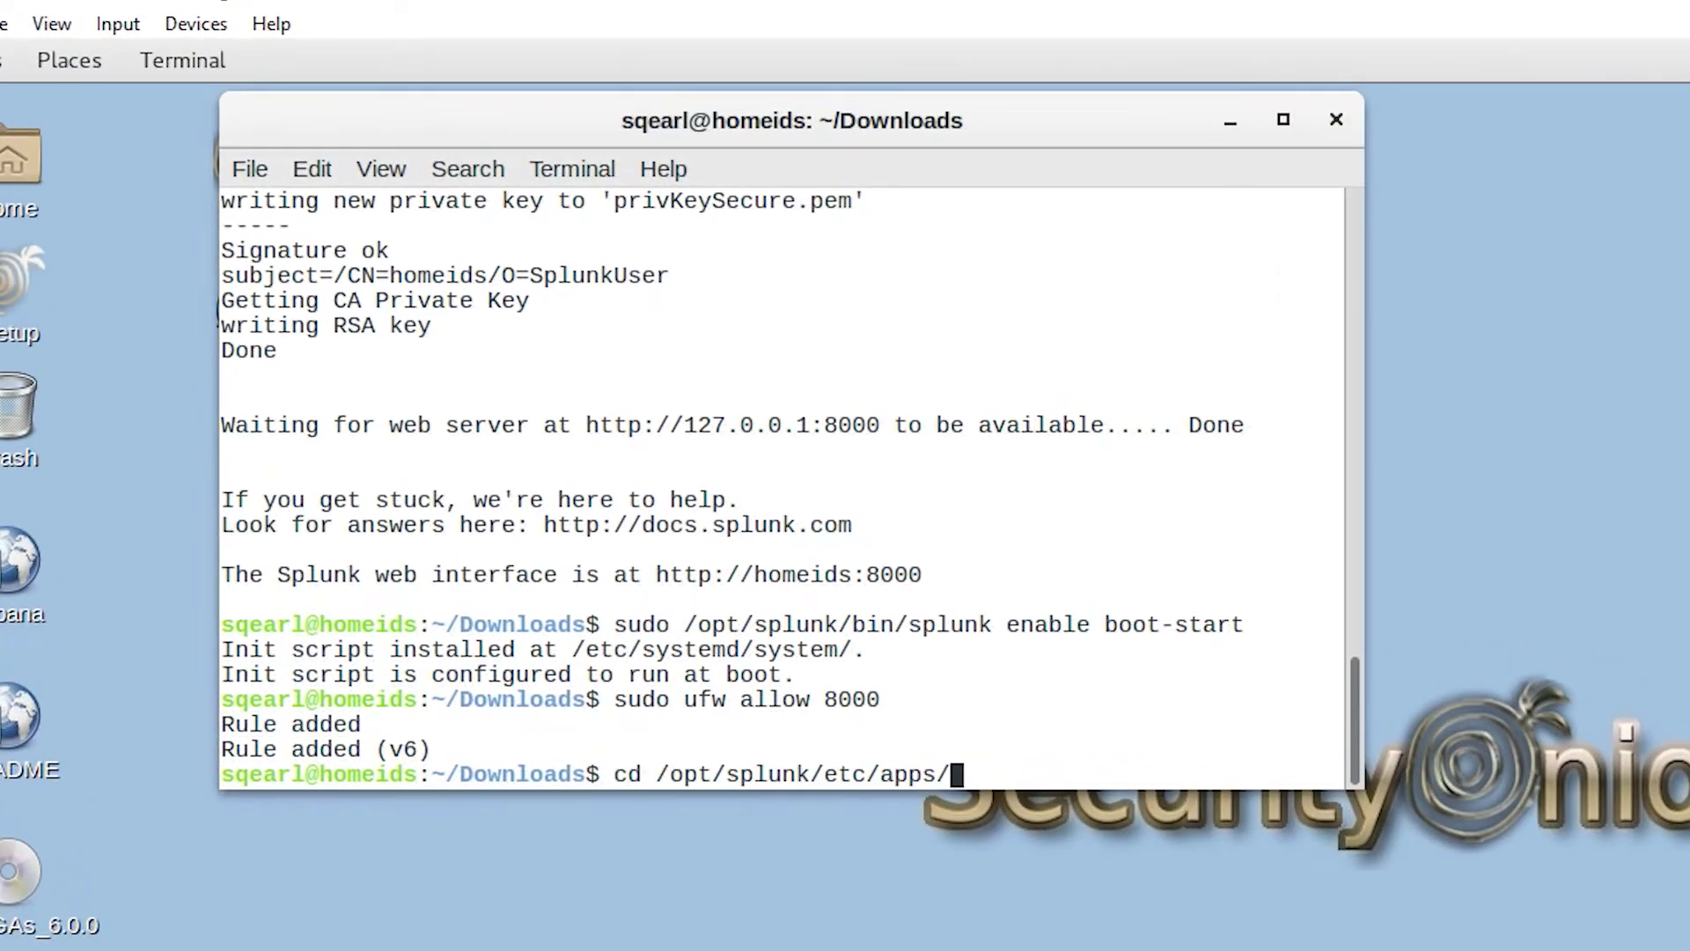
pyautogui.press('Return')
pyautogui.write('ls -lah')
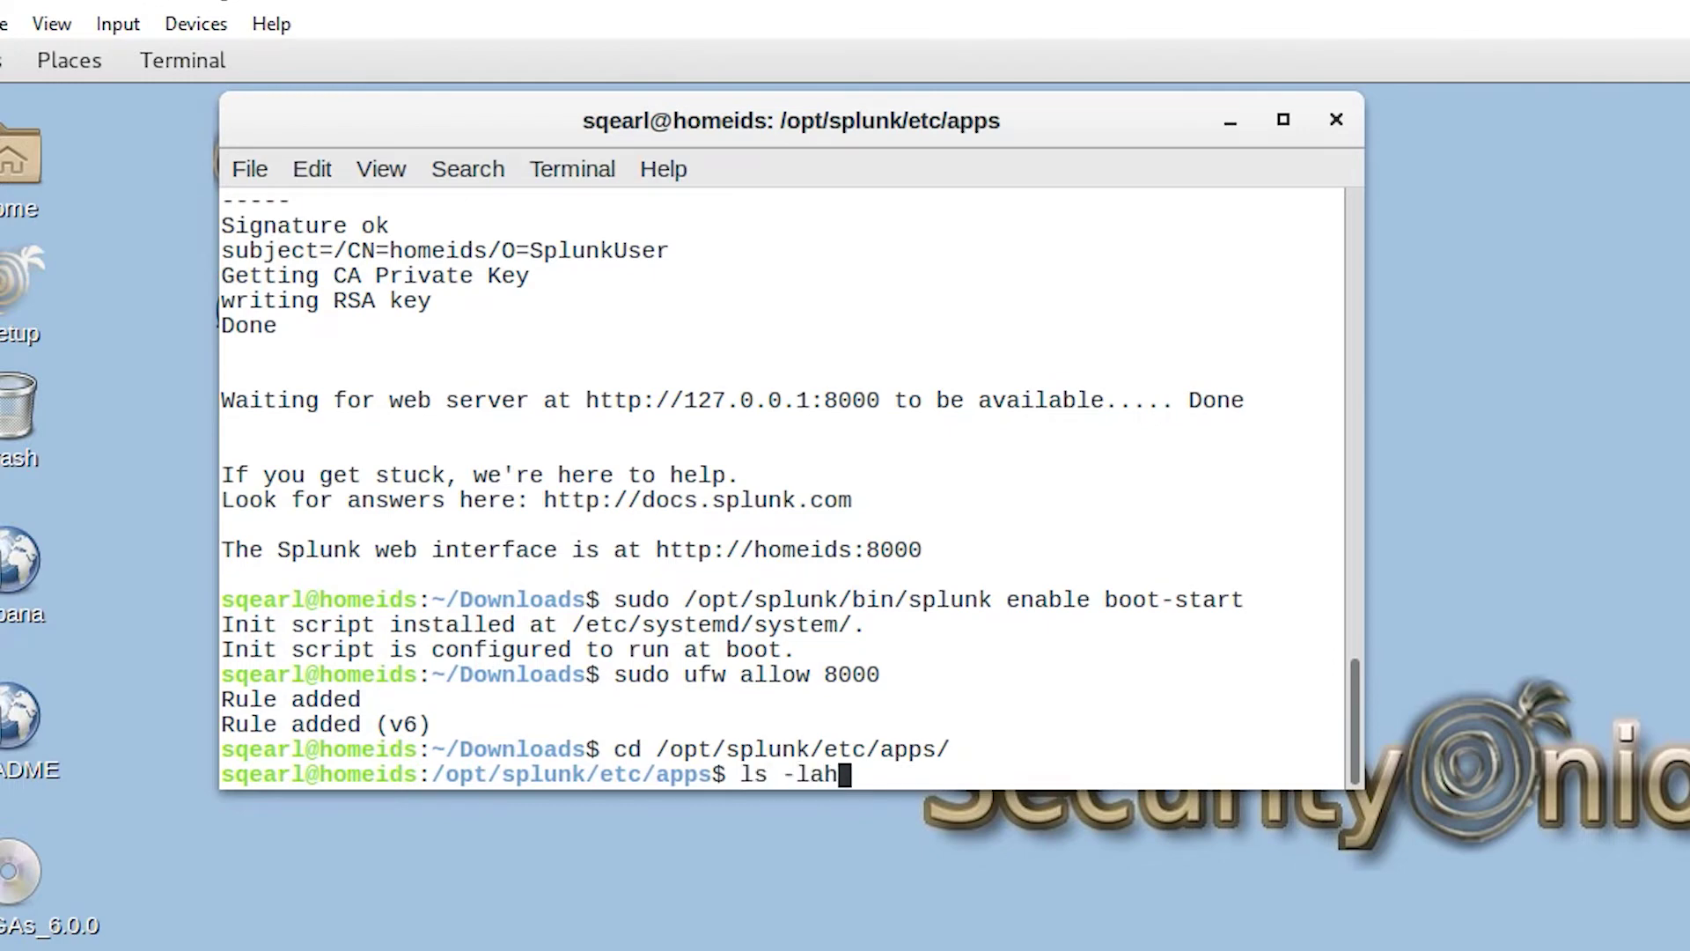
pyautogui.press('Return')
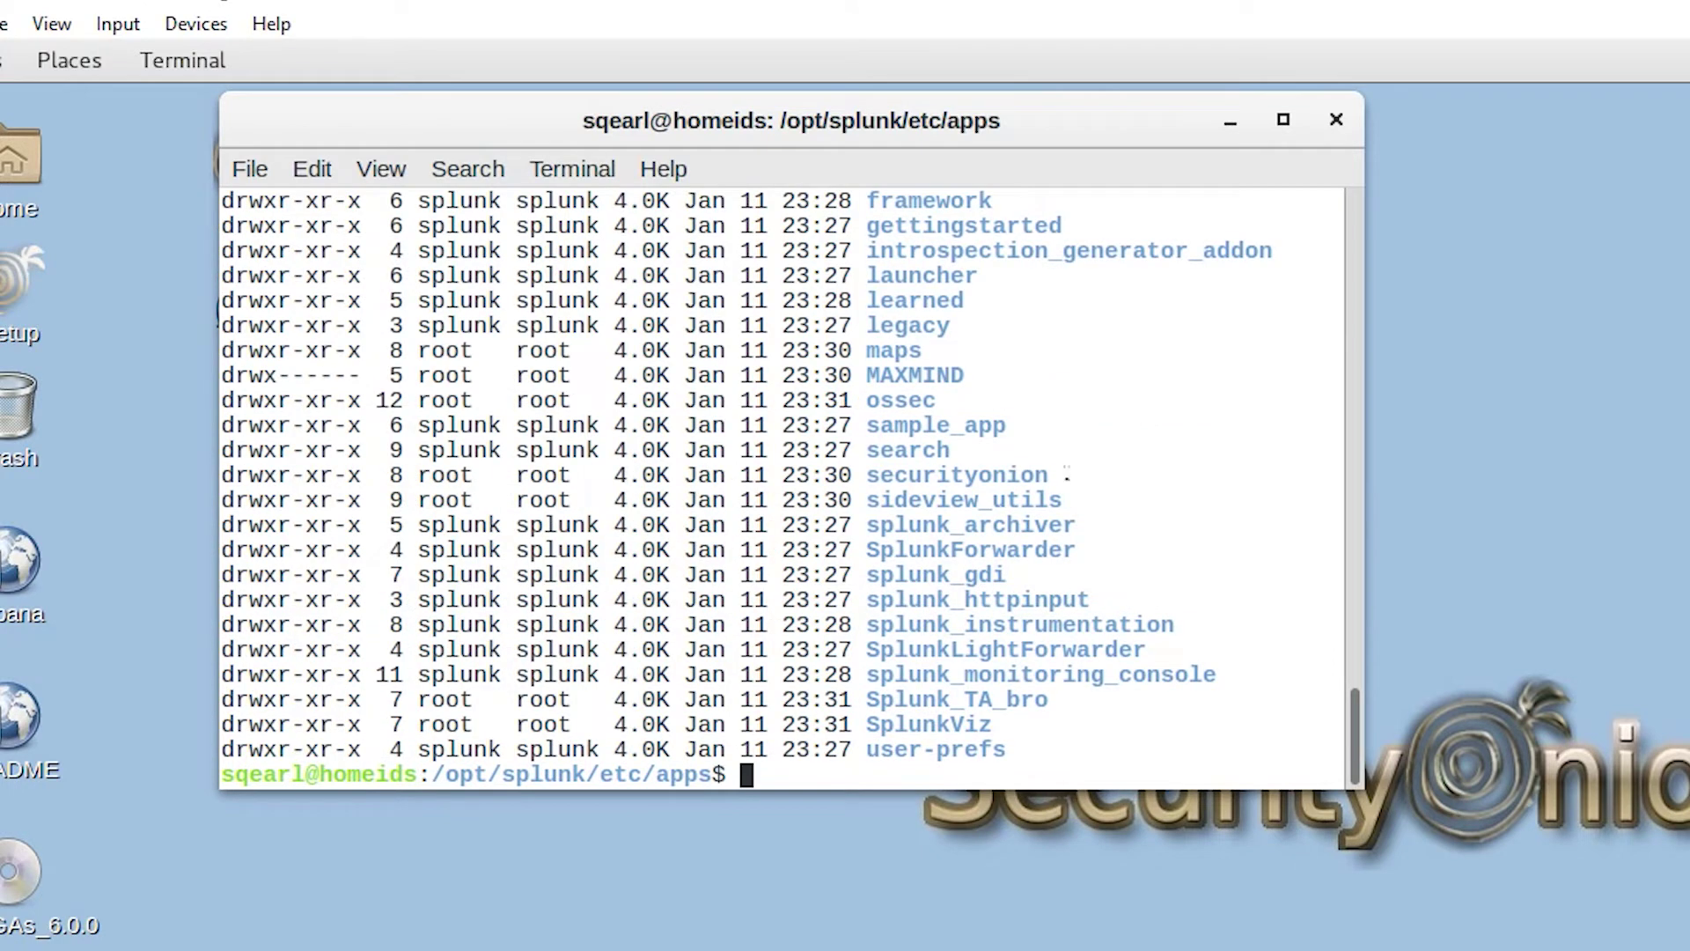
pyautogui.moveTo(426, 348); pyautogui.dragTo(904, 333)
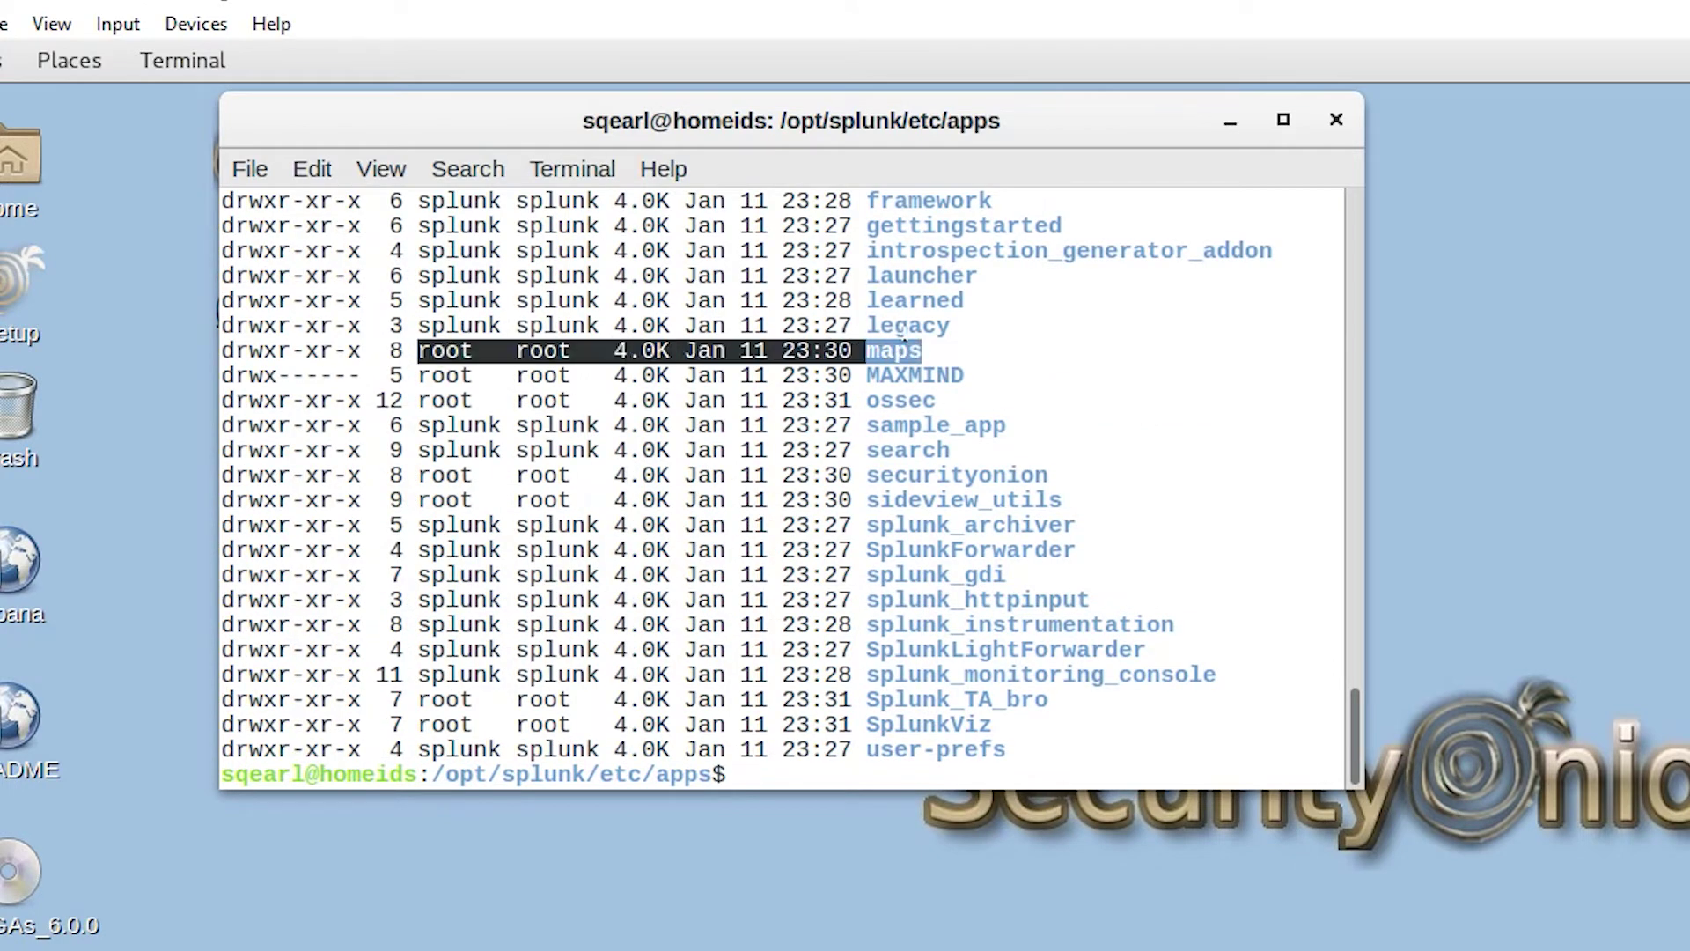
pyautogui.moveTo(431, 375); pyautogui.dragTo(946, 375)
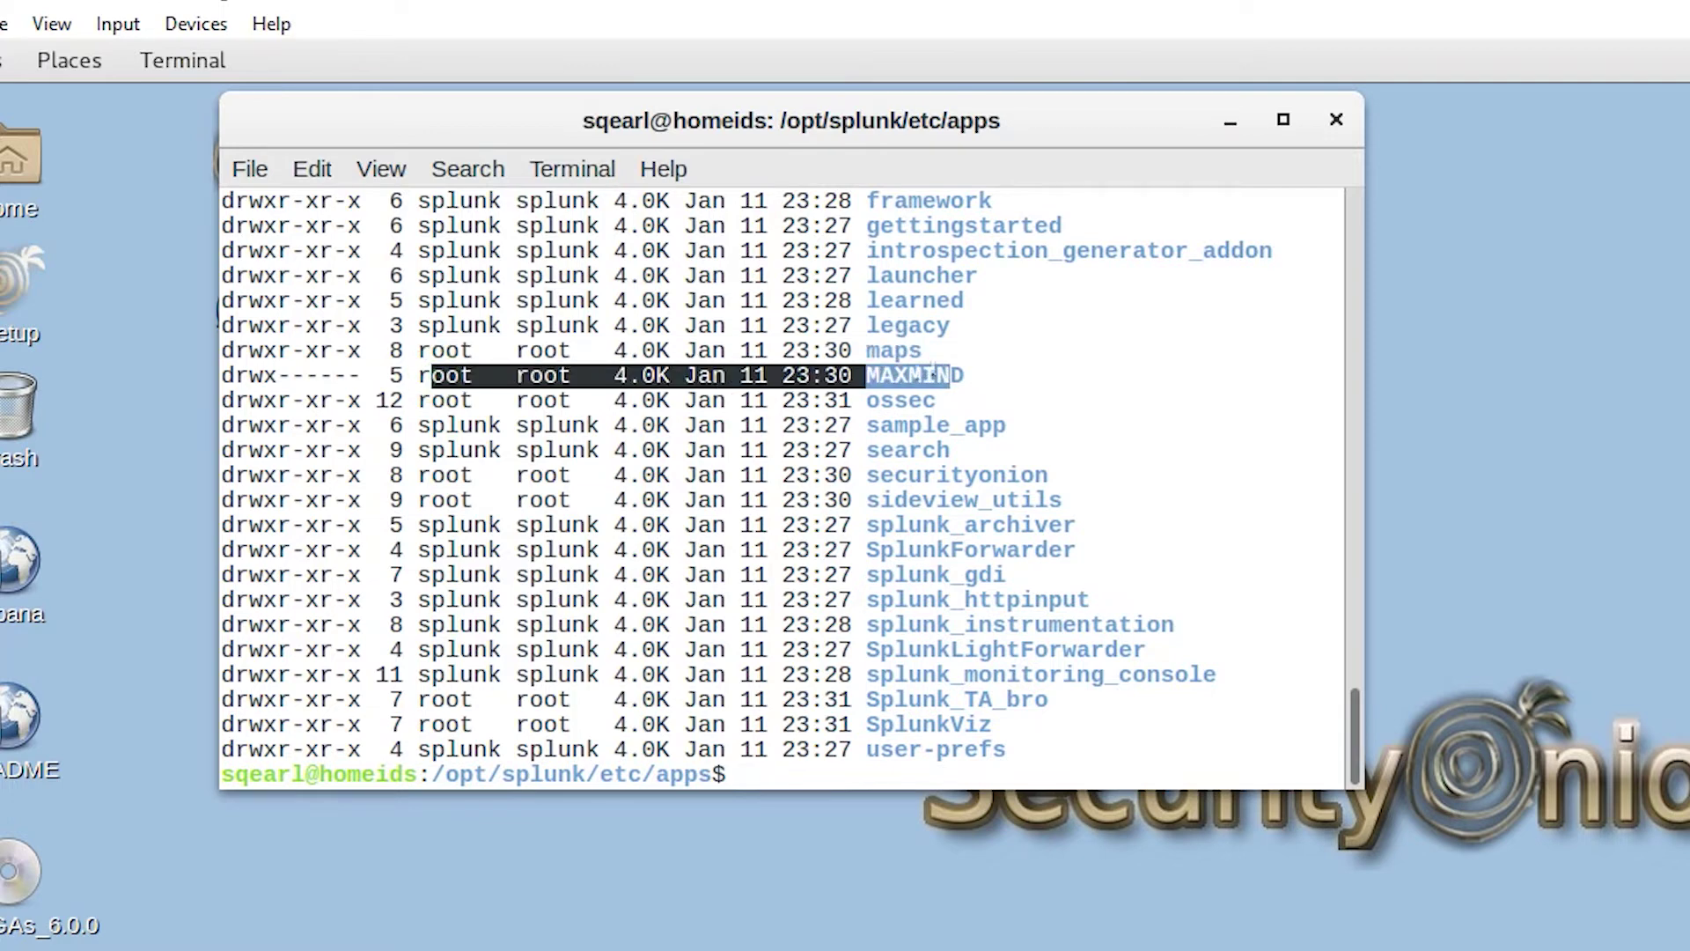
pyautogui.moveTo(424, 522); pyautogui.dragTo(993, 651)
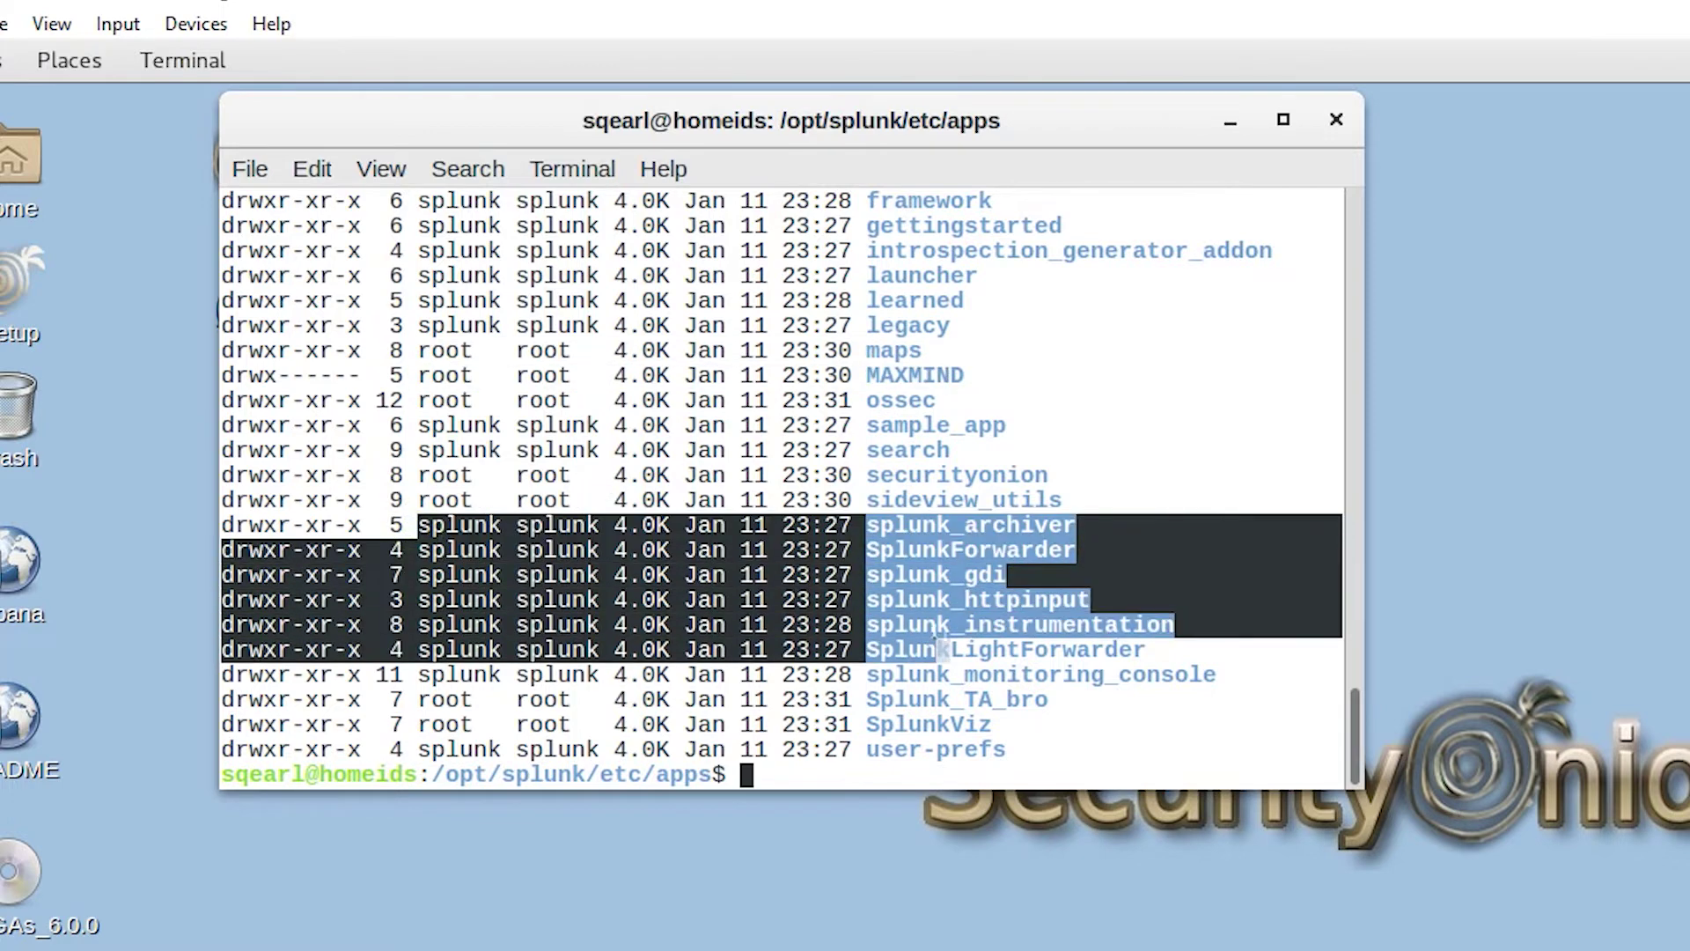
pyautogui.click(963, 675)
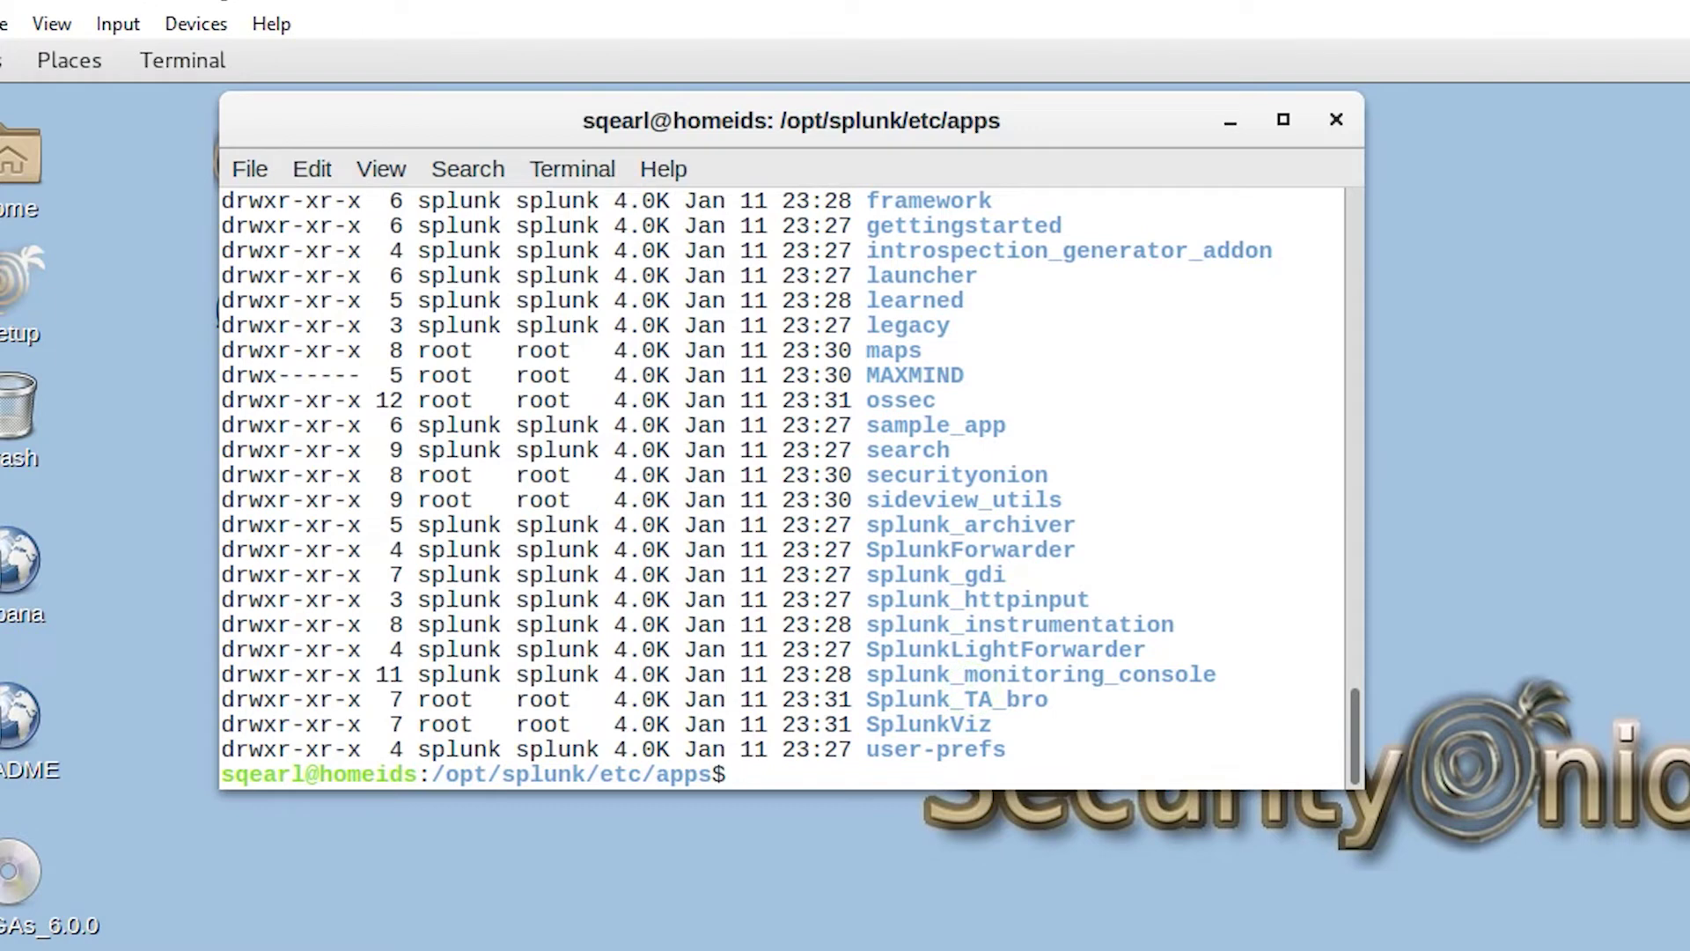
# Step: Recursively chown all app folders to splunk:splunk and verify with ls -lah
pyautogui.write('sudo chown -')
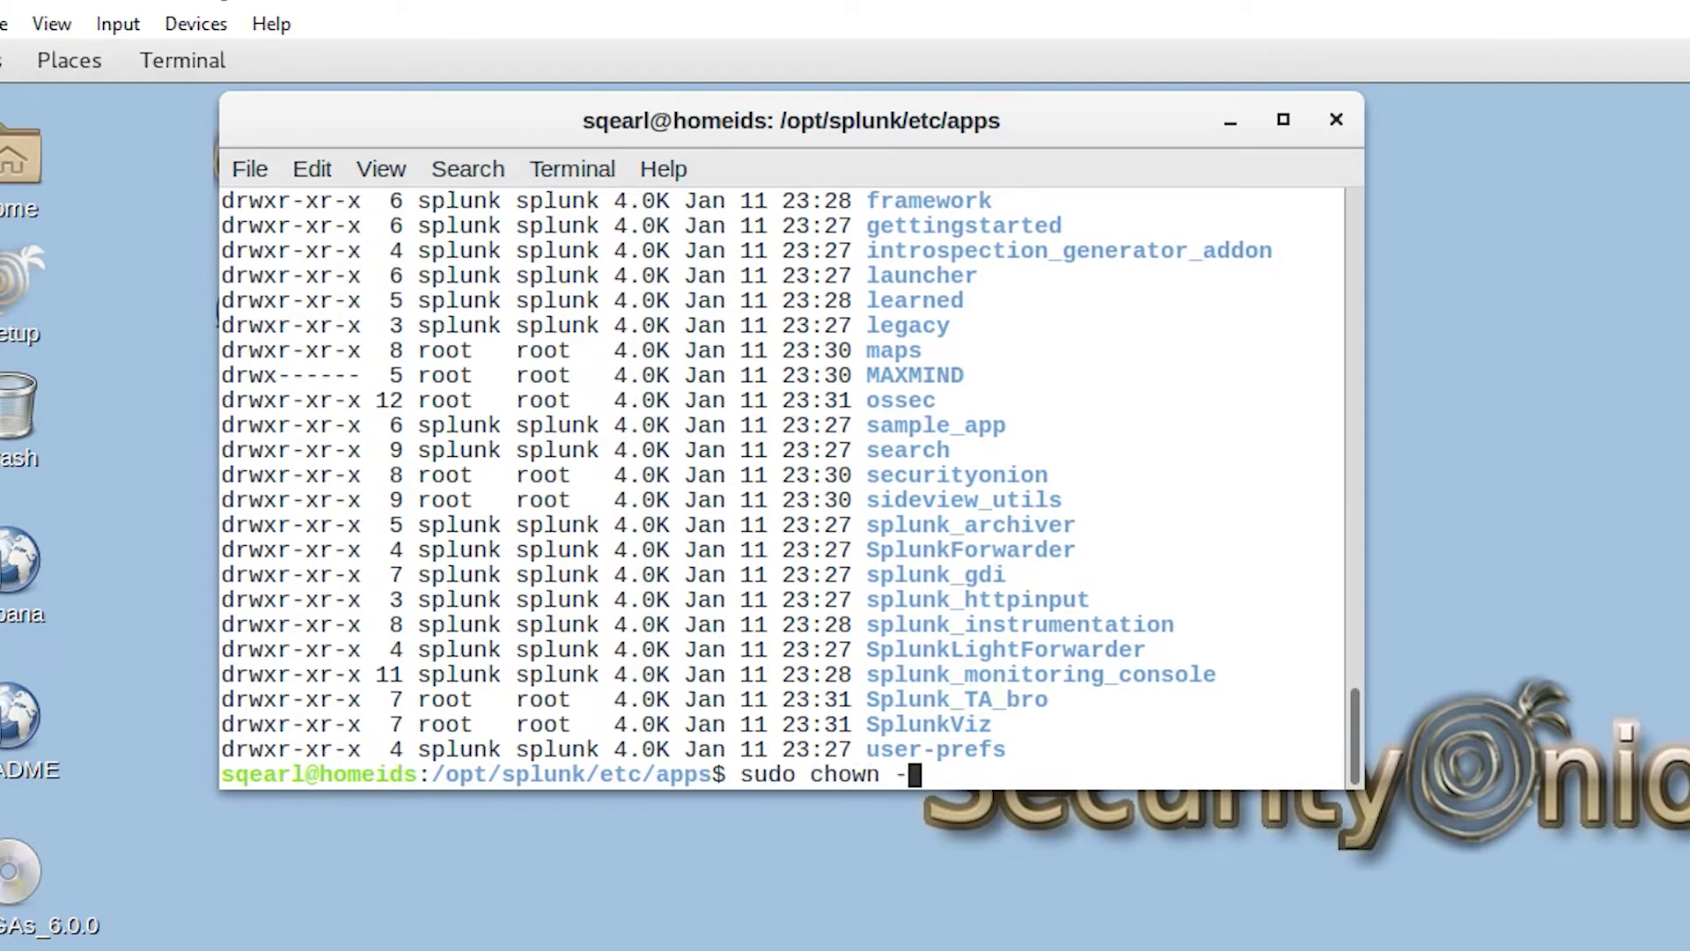
pyautogui.write('R splunk:splunk')
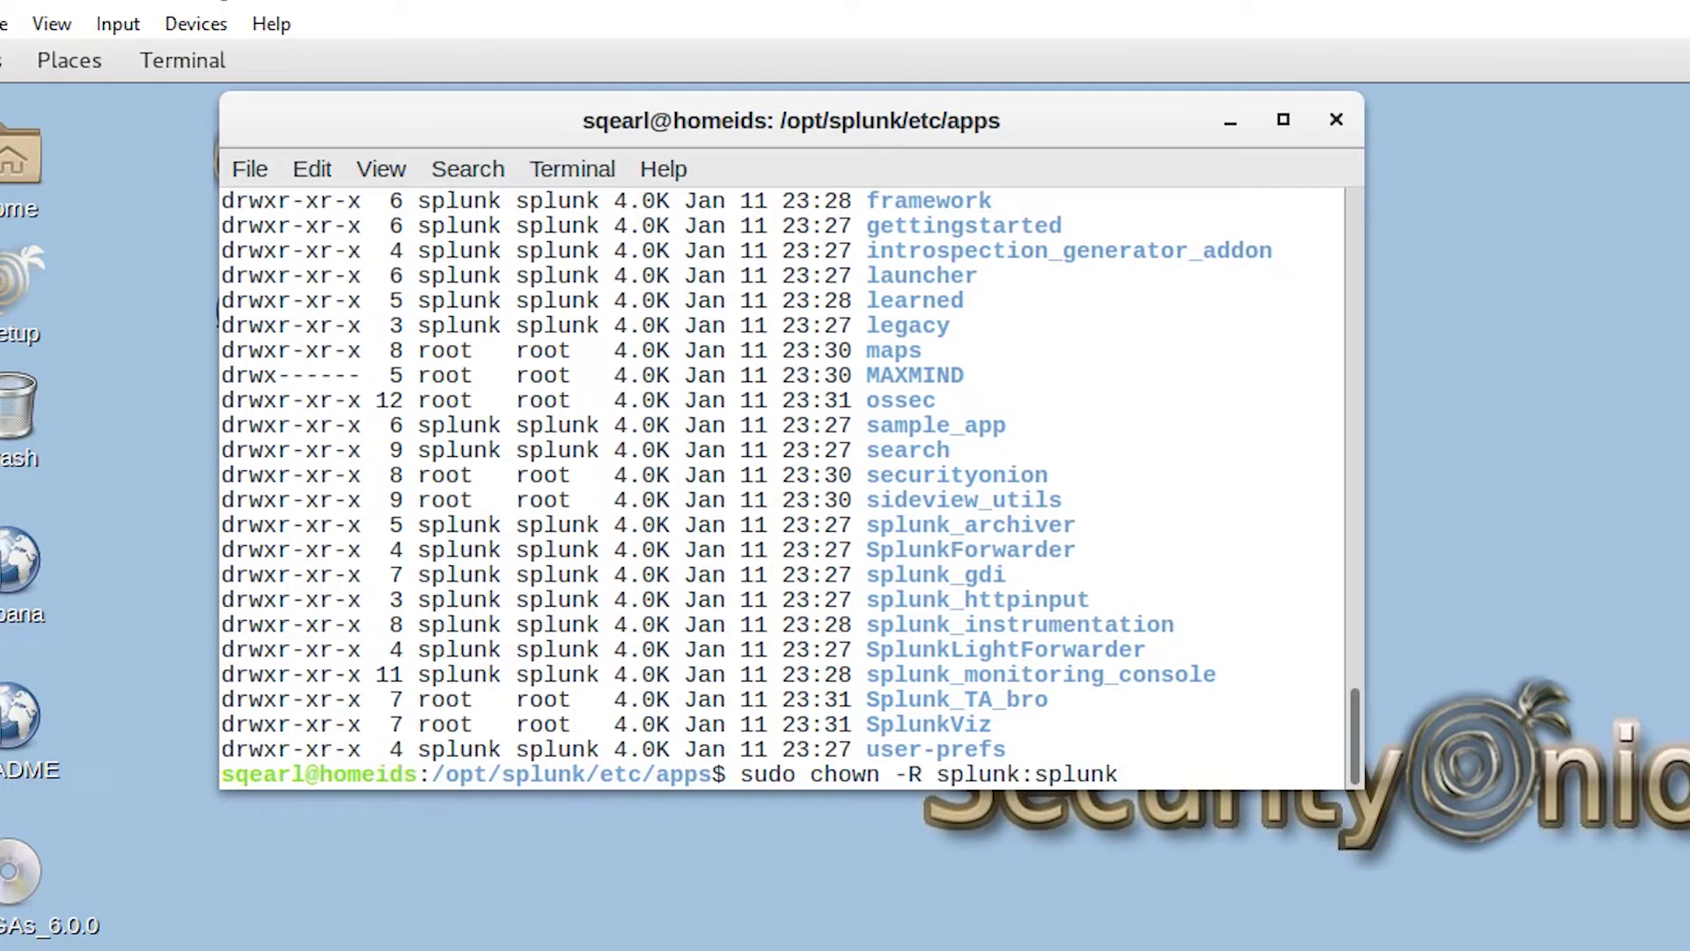
pyautogui.write(' *')
pyautogui.press('Return')
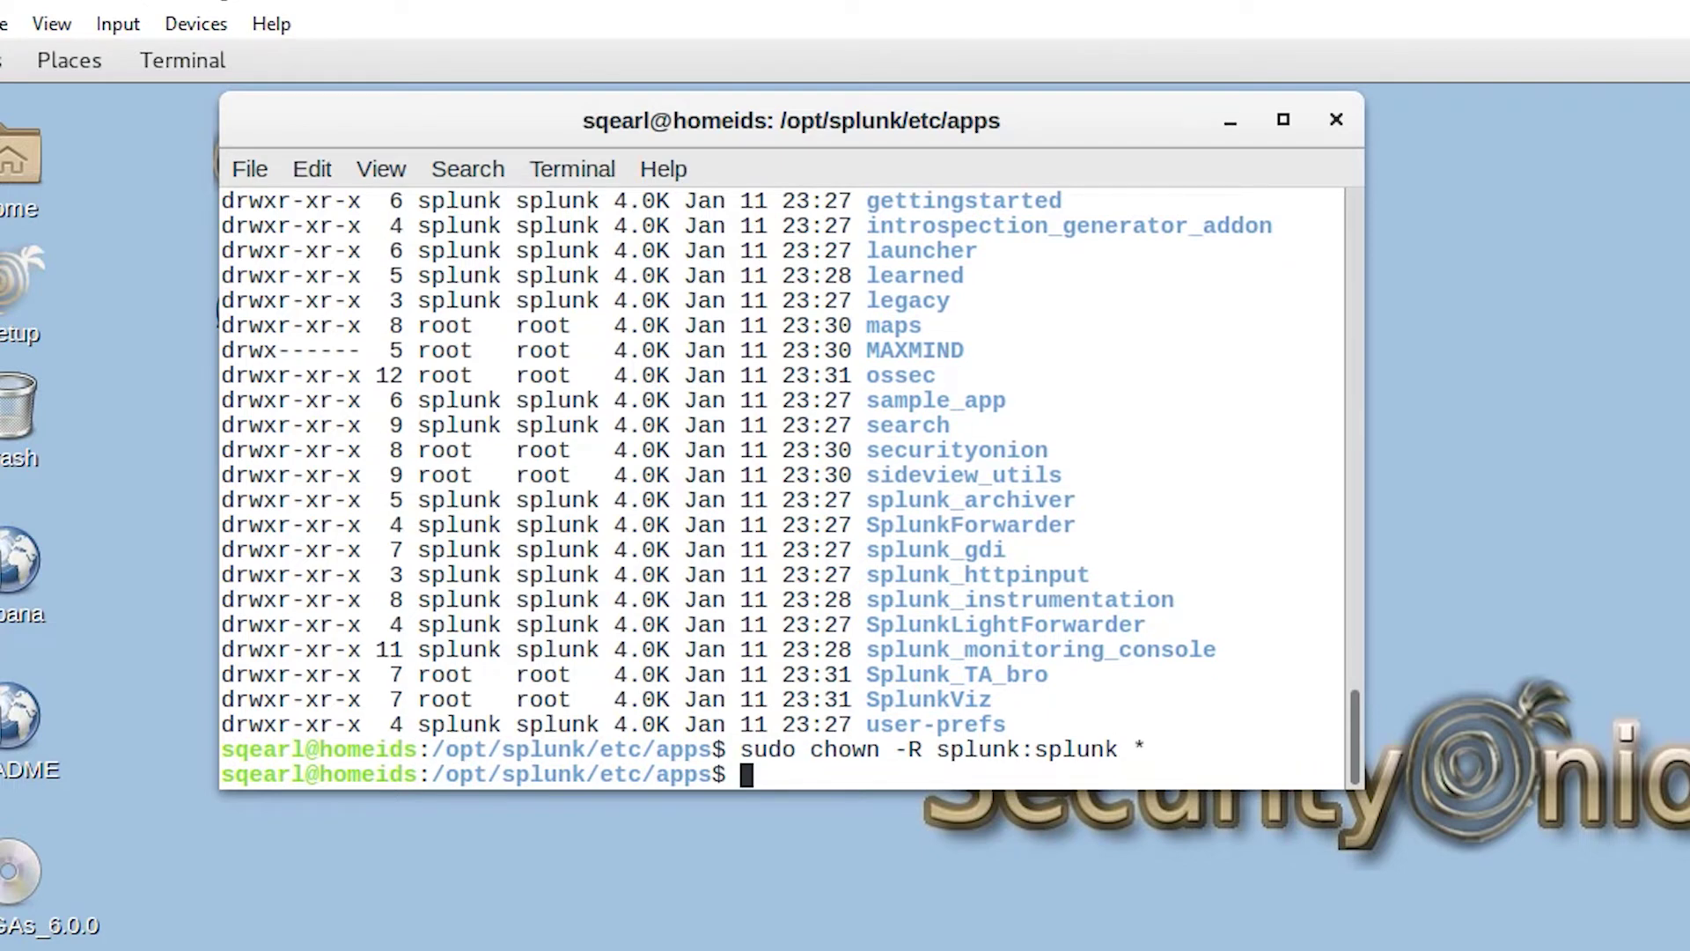
pyautogui.write('ls -lah')
pyautogui.press('Return')
pyautogui.scroll(15, 939, 523)
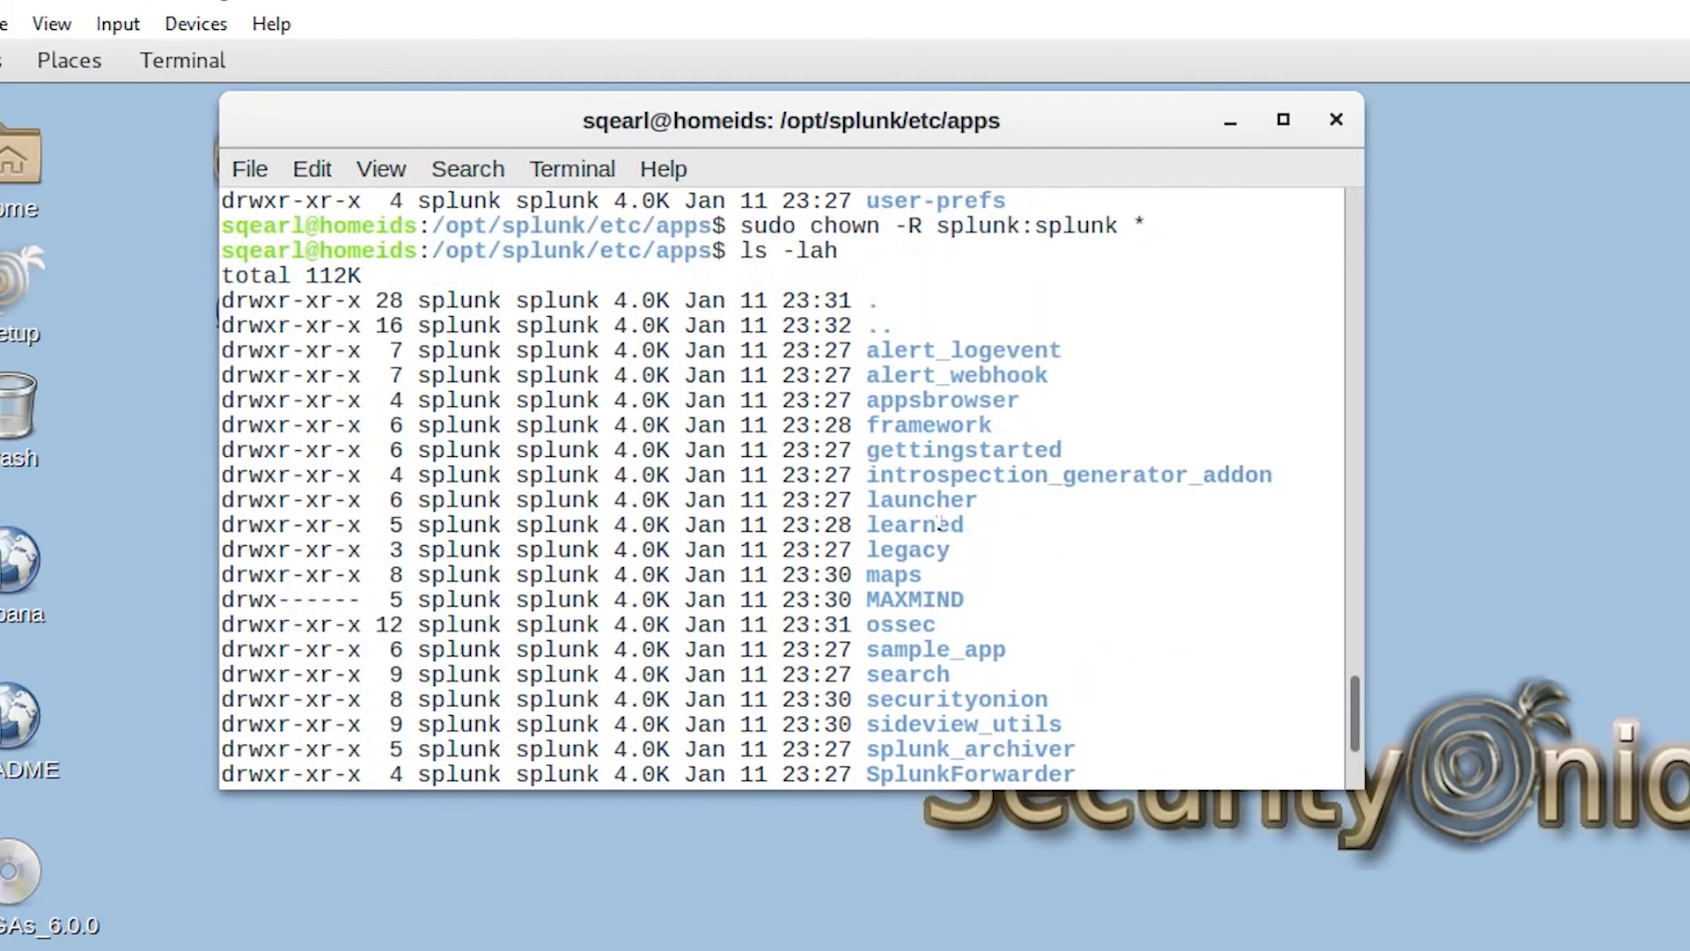
pyautogui.scroll(-15, 939, 523)
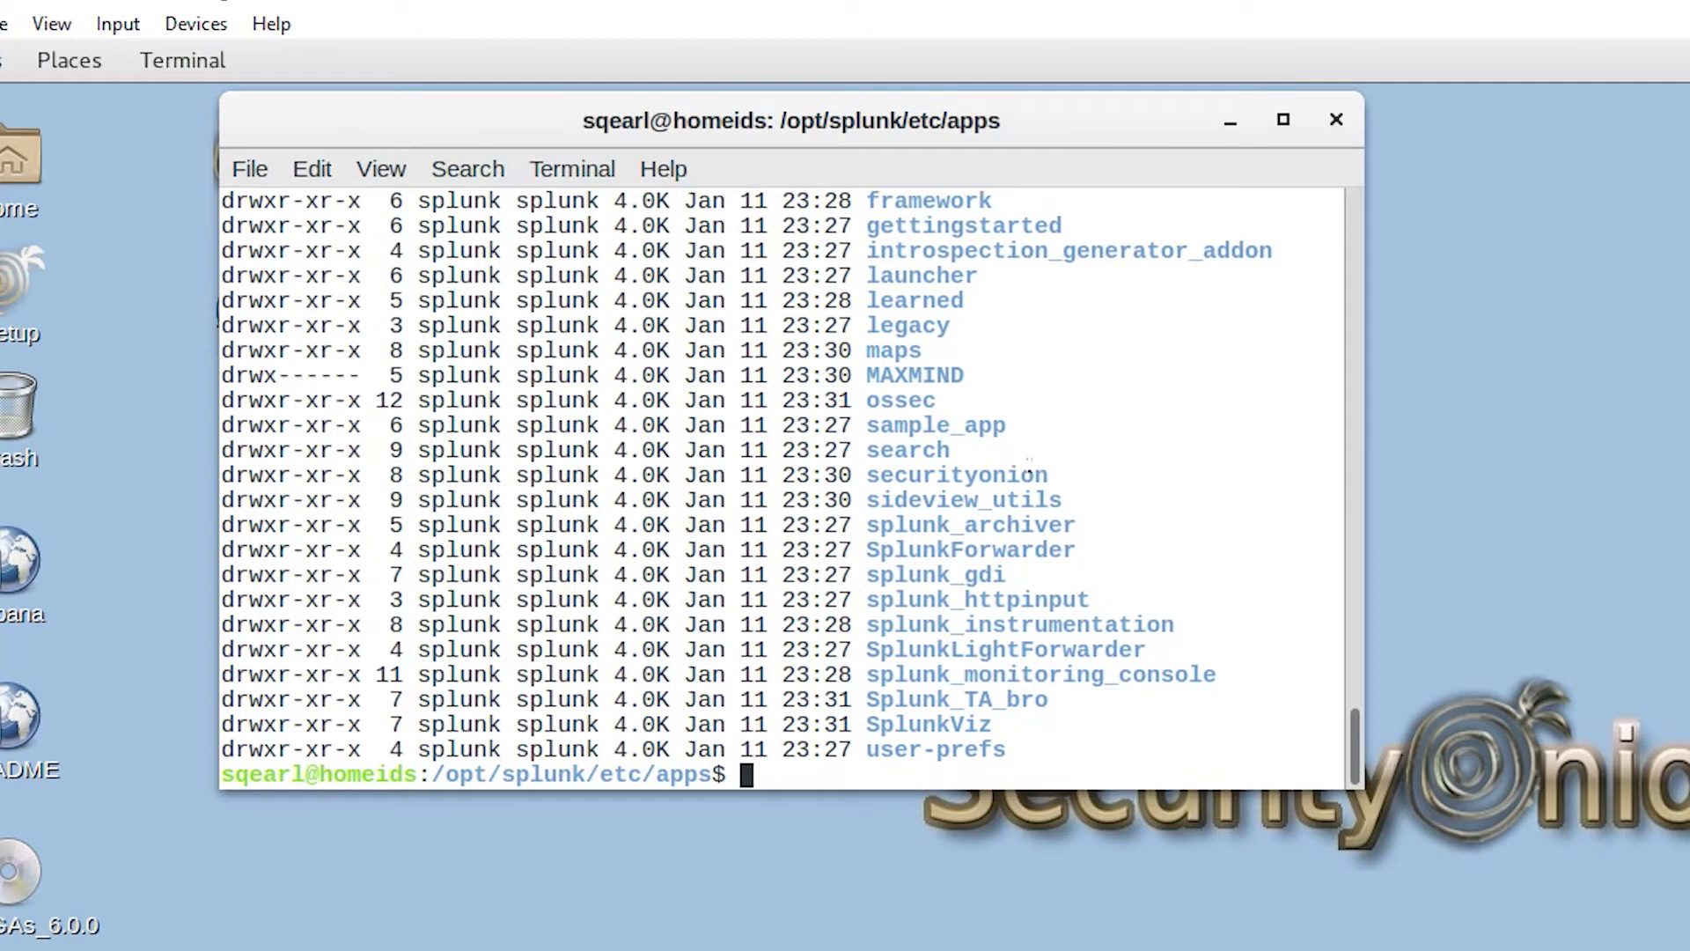
pyautogui.write('sudo vi /etc/')
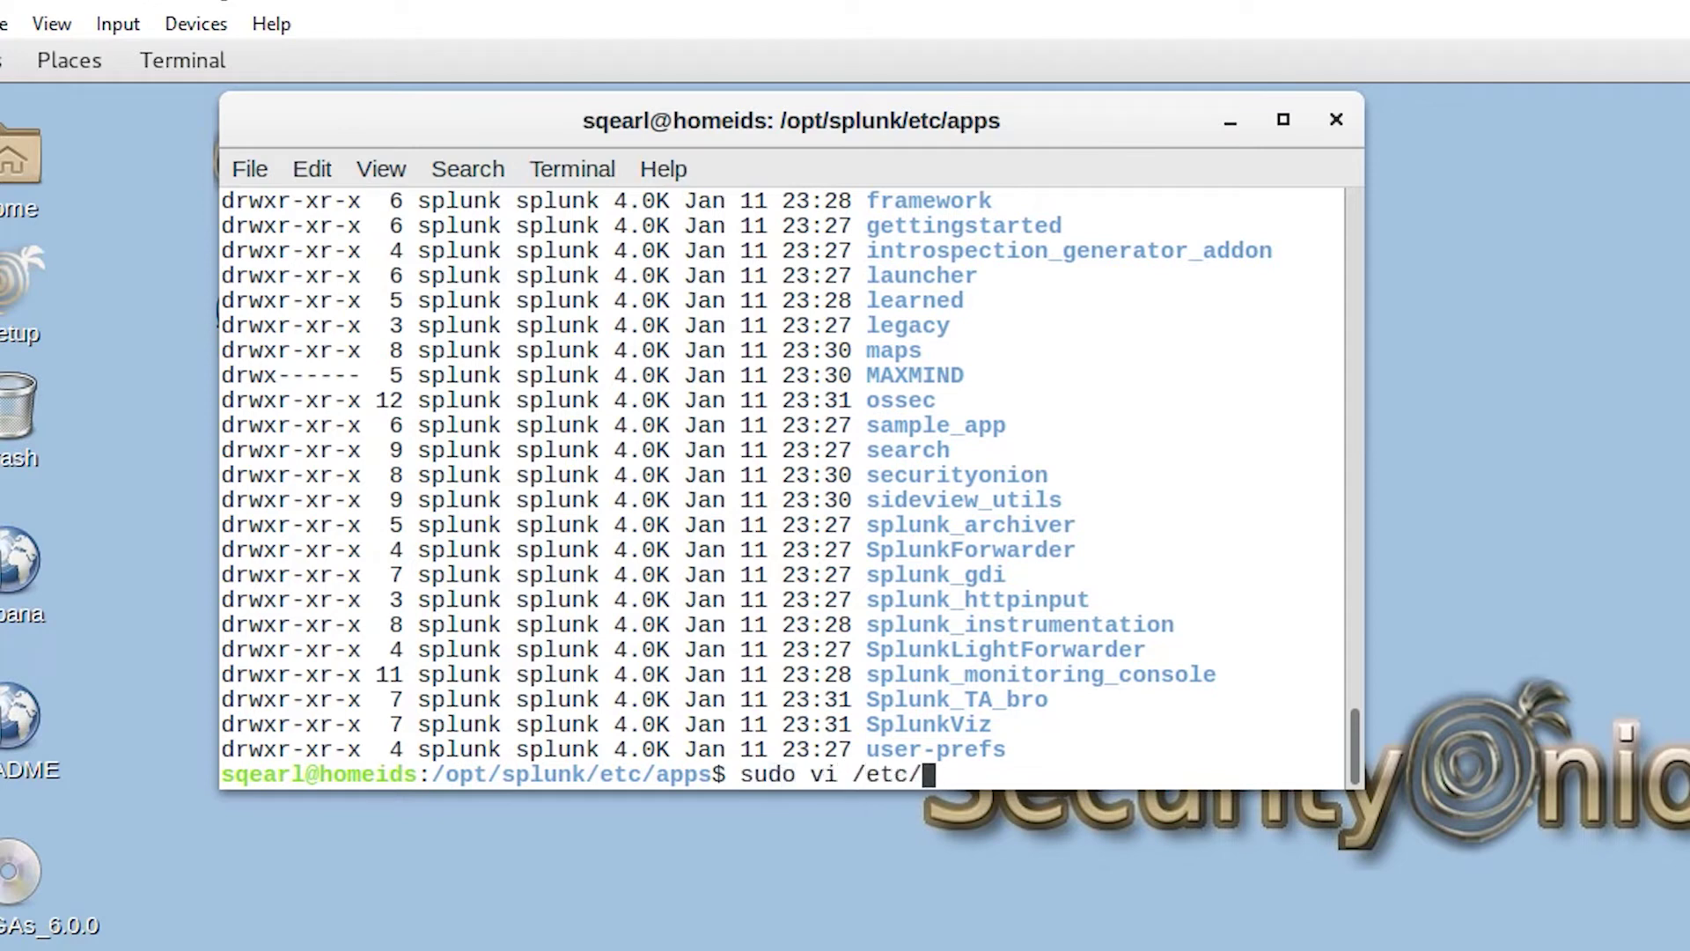
pyautogui.write('nsm/sec')
# Step: Open /etc/nsm/securityonion/sguild.conf in vi with sudo
pyautogui.press('Tab')
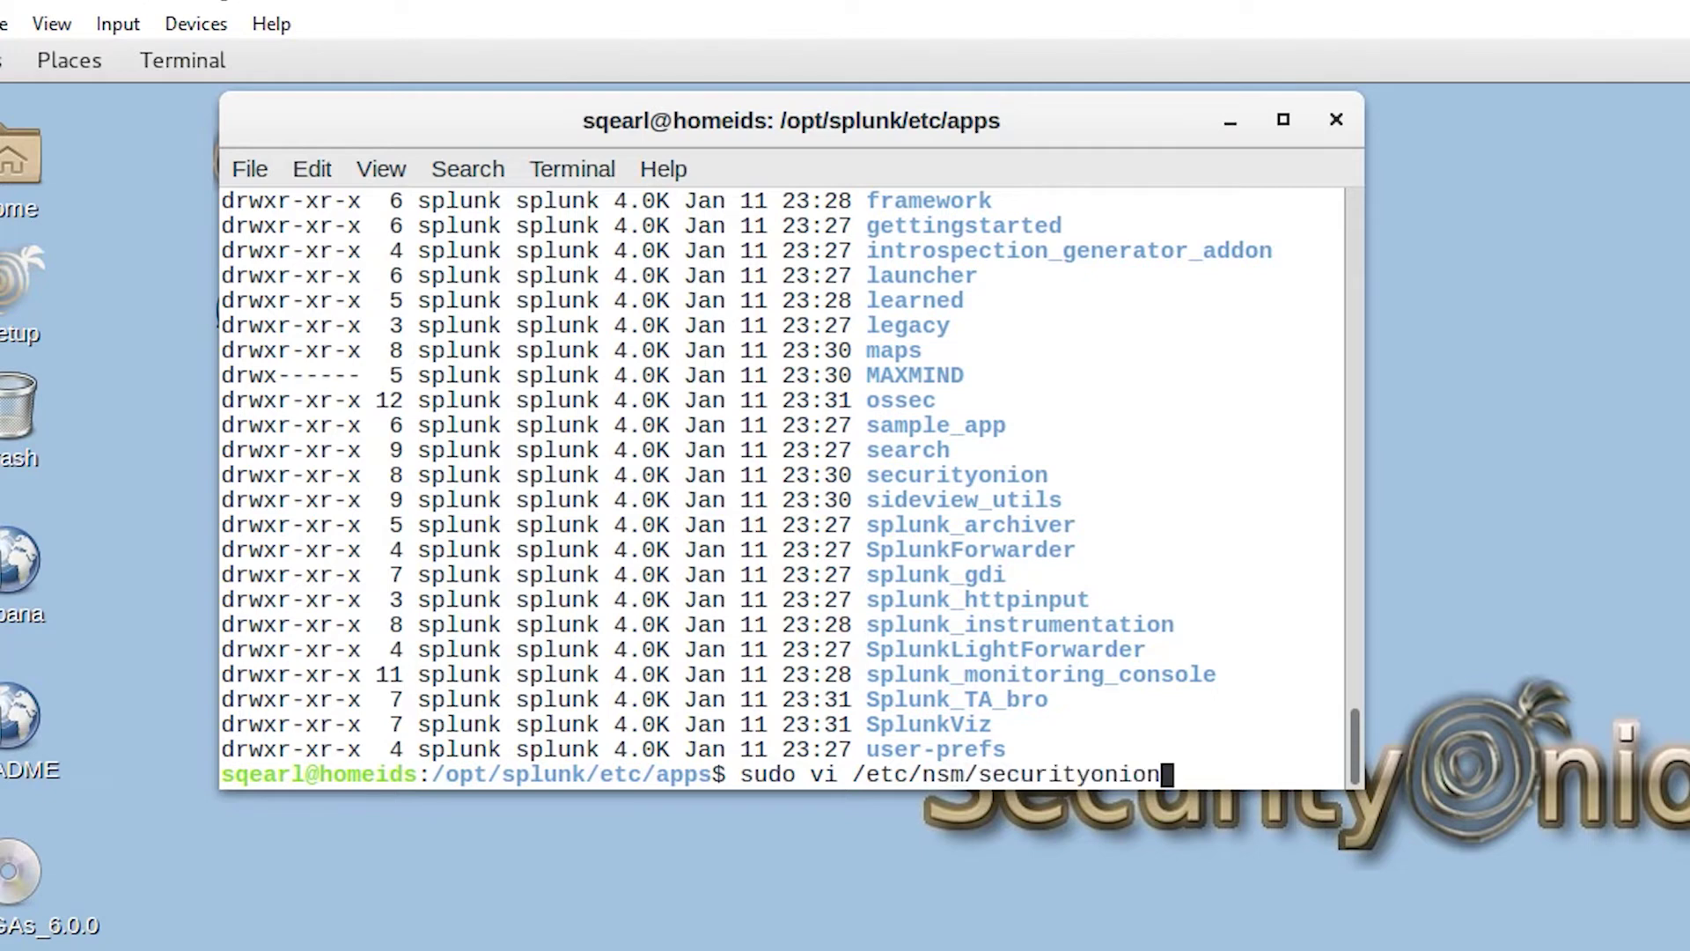
pyautogui.write('/sg')
pyautogui.press('Tab')
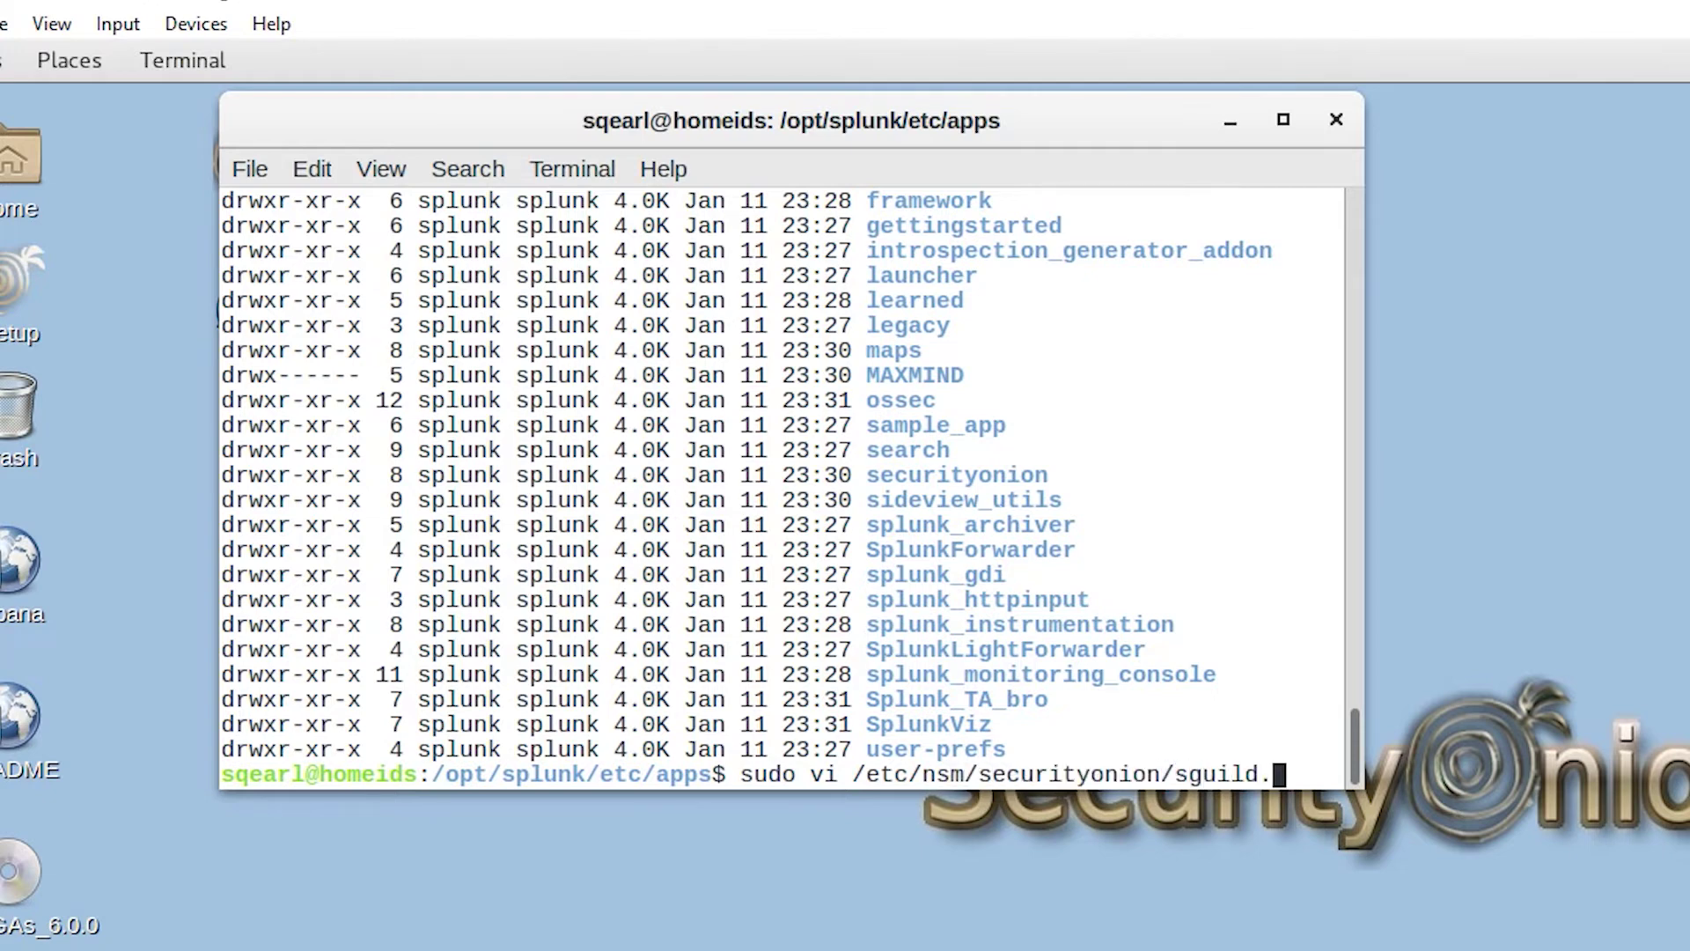
pyautogui.write('c')
pyautogui.press('Tab')
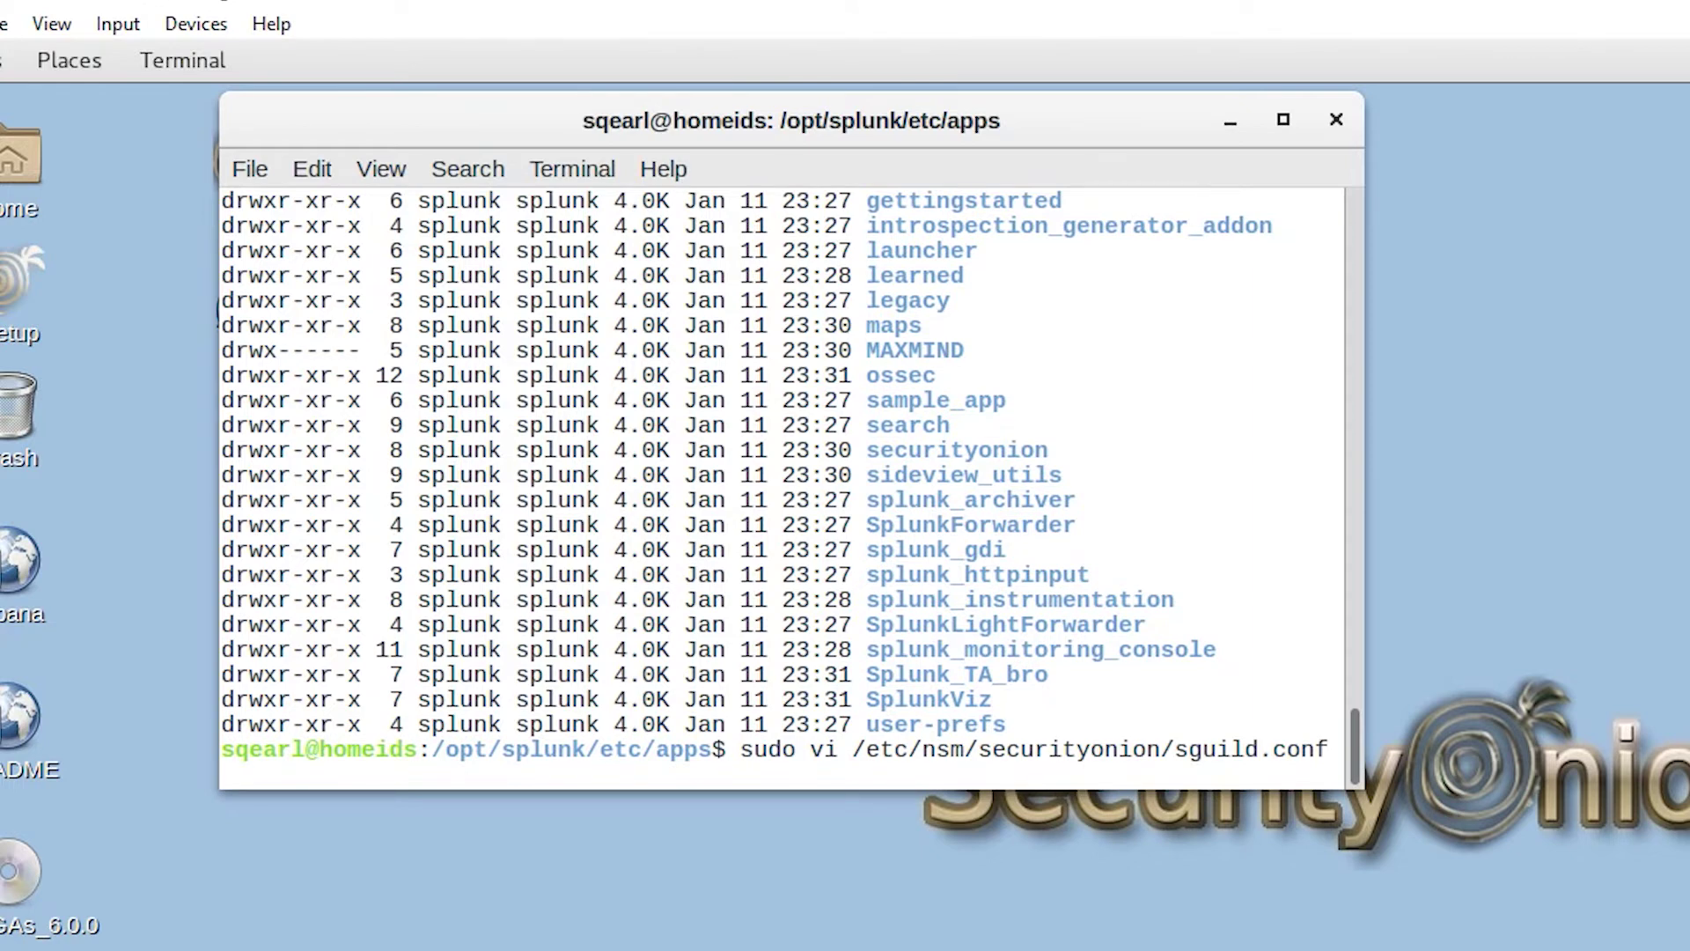
pyautogui.press('Return')
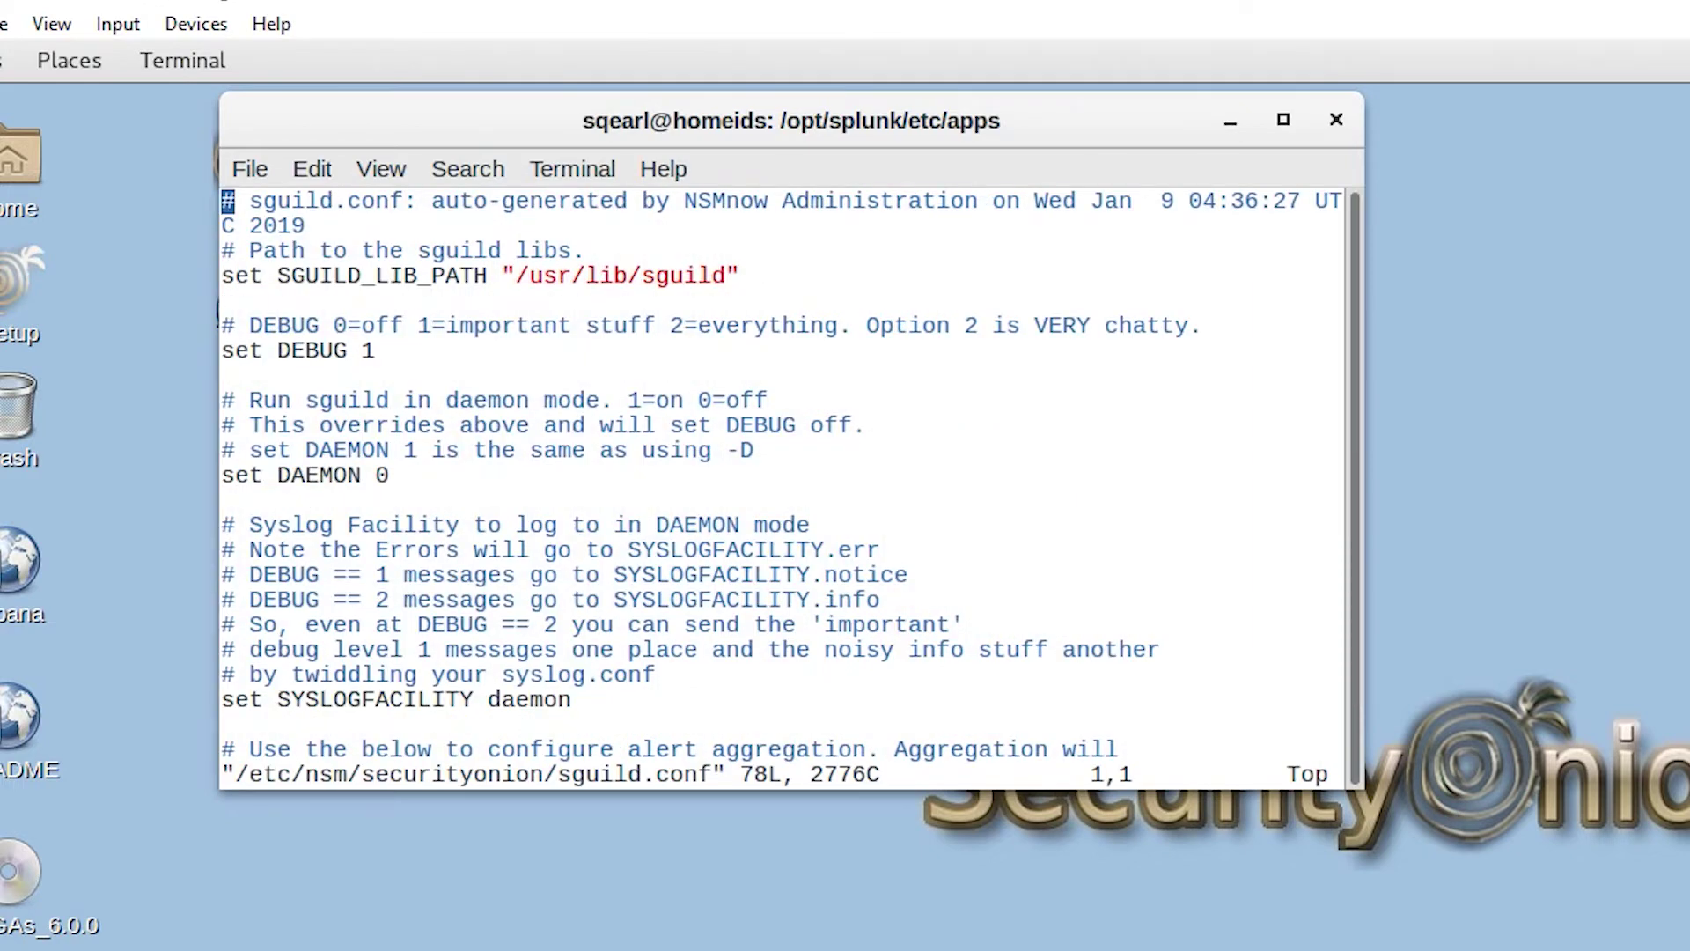
# Step: Change set DEBUG from 1 to 2 and save with :wq!
pyautogui.press('Down')
pyautogui.press('Down')
pyautogui.press('Down')
pyautogui.press('Down')
pyautogui.press('Down')
pyautogui.press('Right')
pyautogui.press('Right')
pyautogui.press('Right')
pyautogui.press('Right')
pyautogui.press('Right')
pyautogui.press('Right')
pyautogui.press('Right')
pyautogui.press('Right')
pyautogui.press('Right')
pyautogui.press('Right')
pyautogui.press('i')
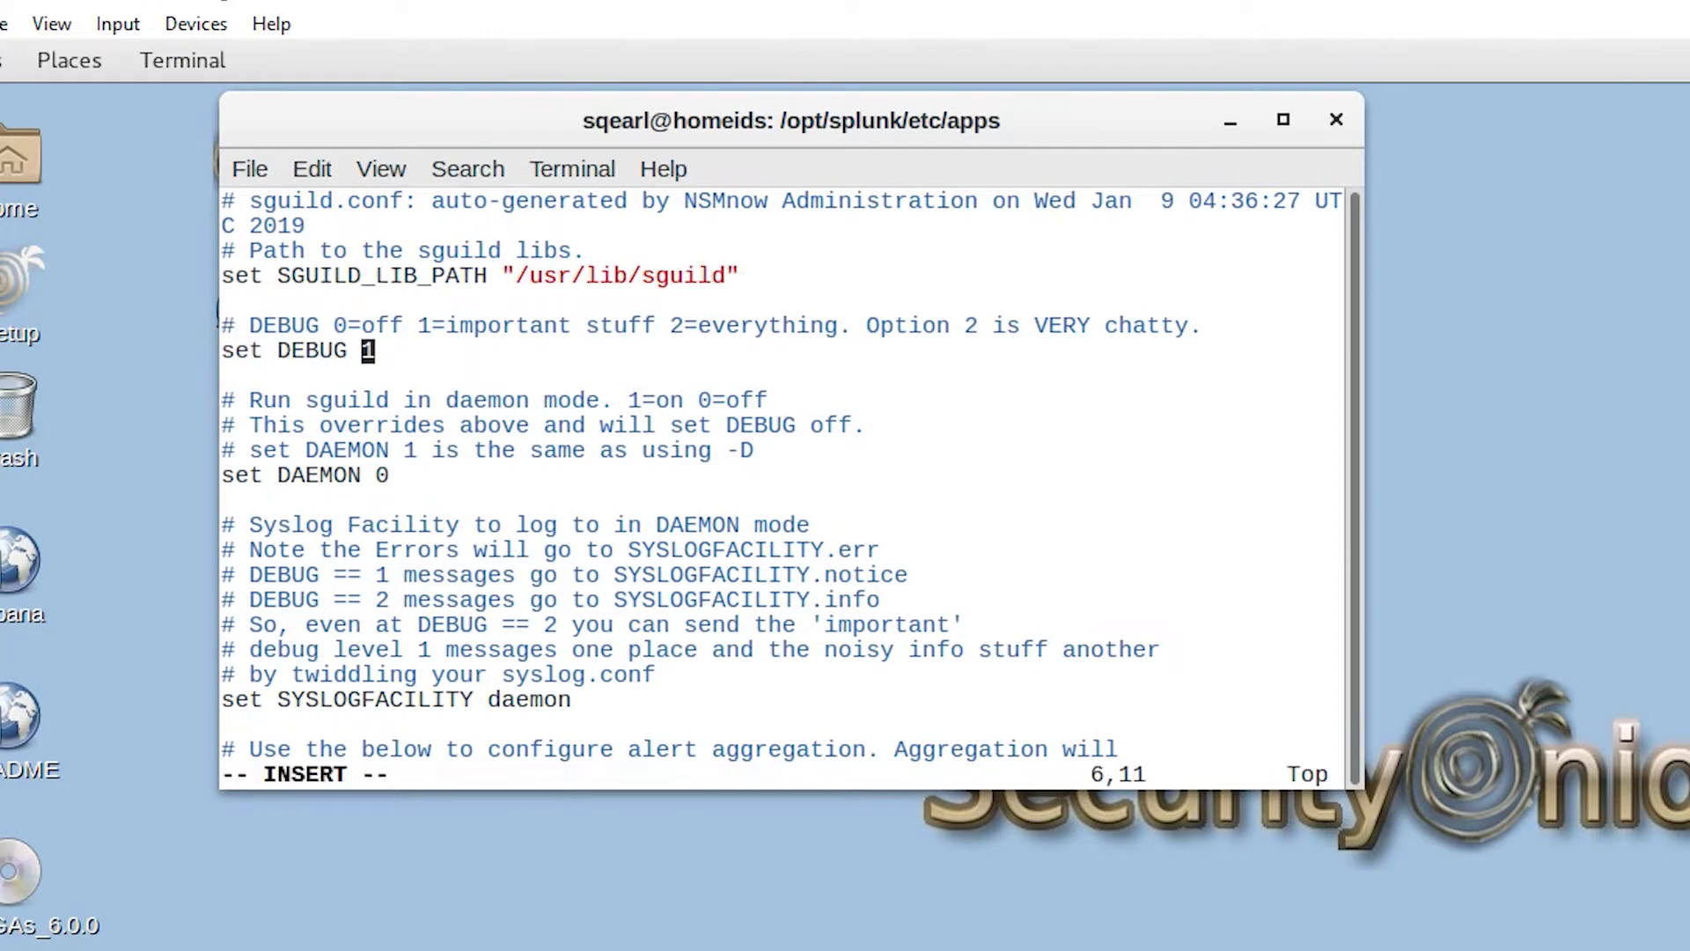
pyautogui.write('2')
pyautogui.press('Escape')
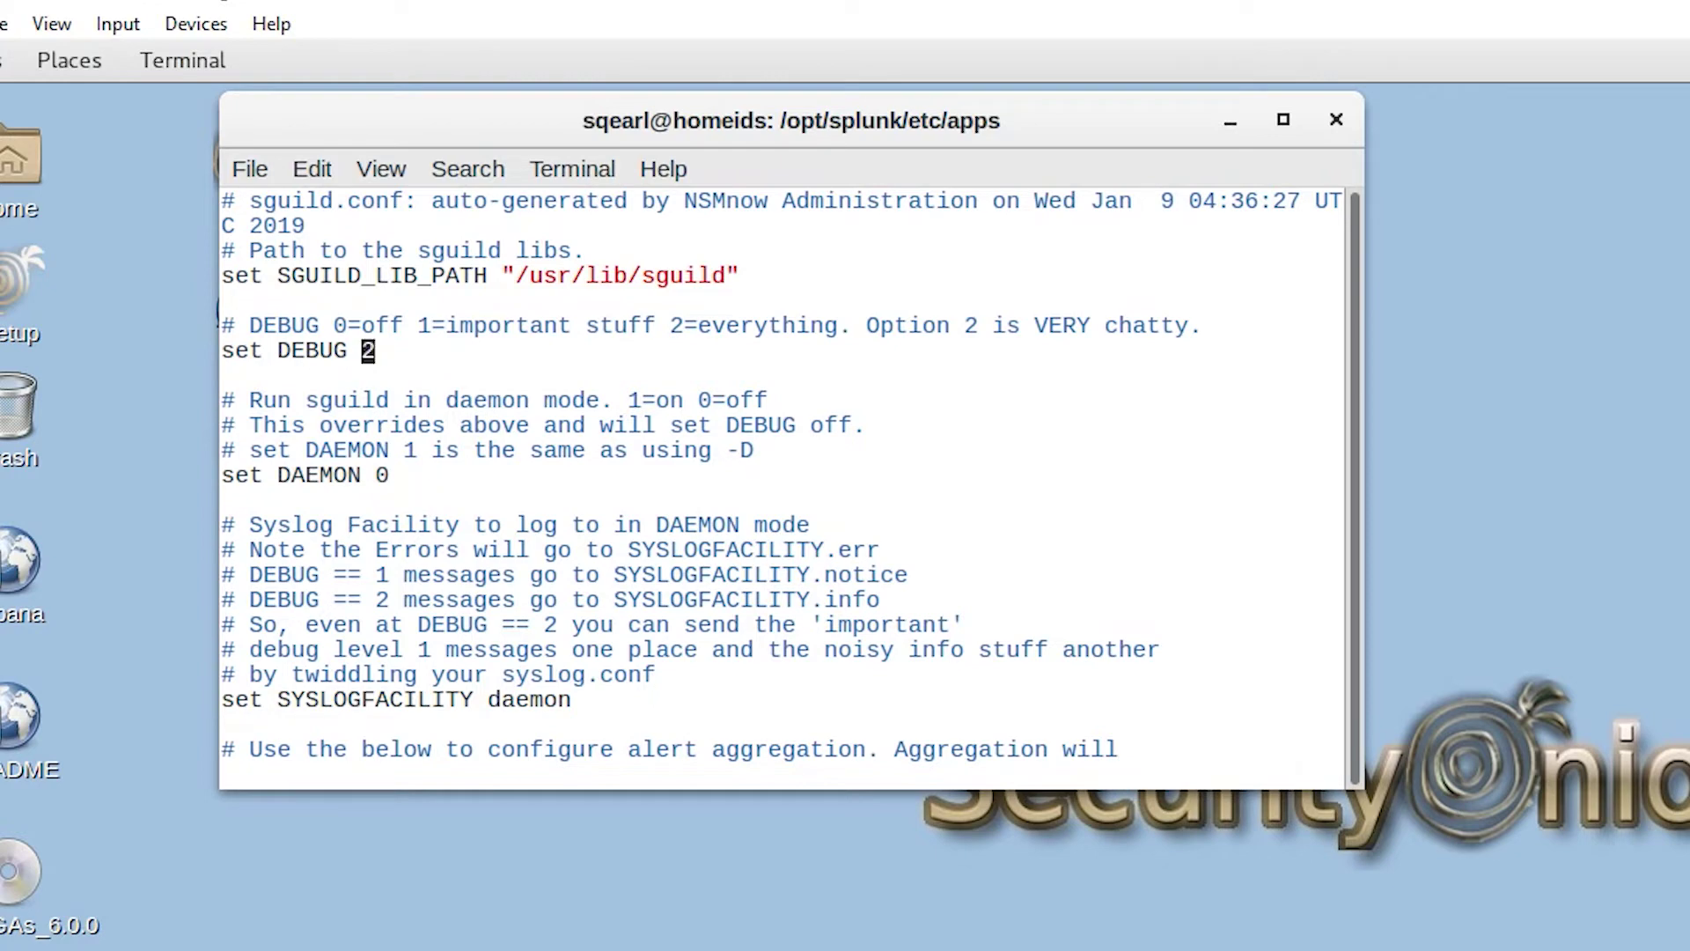
pyautogui.write(':wq!')
pyautogui.press('Return')
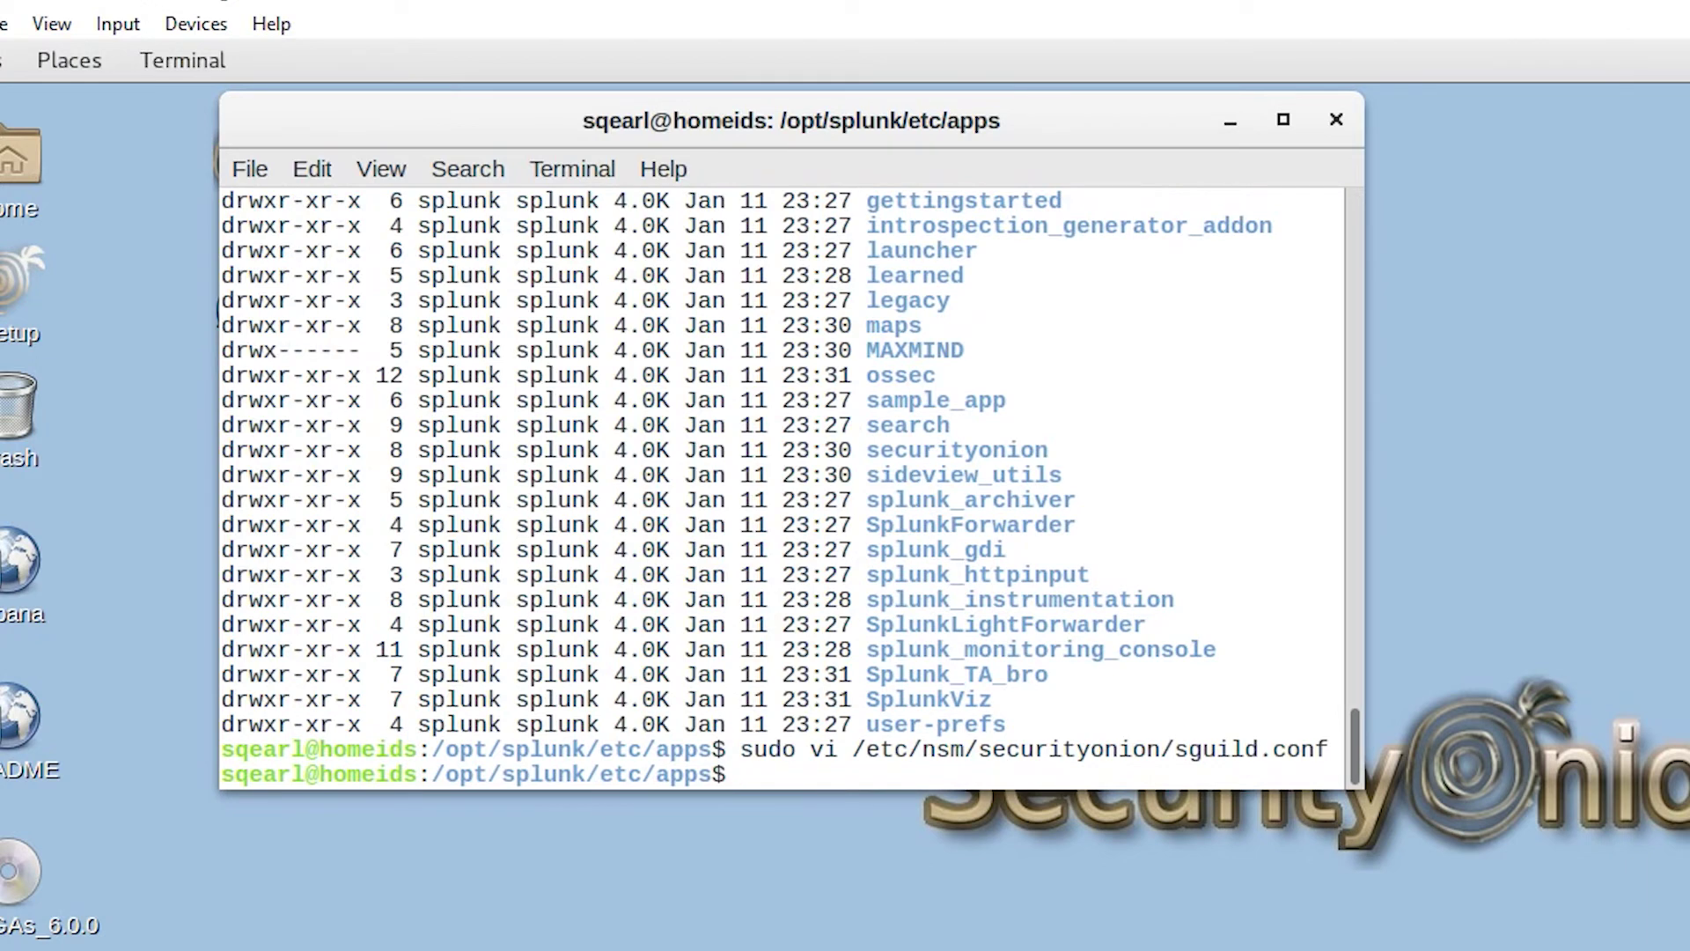
# Step: Restart the sguil server with 'sudo nsm_server_ps-restart', then return to the Splunk apps page
pyautogui.write('sudo sn')
pyautogui.press('BackSpace')
pyautogui.press('BackSpace')
pyautogui.write('nsm_server')
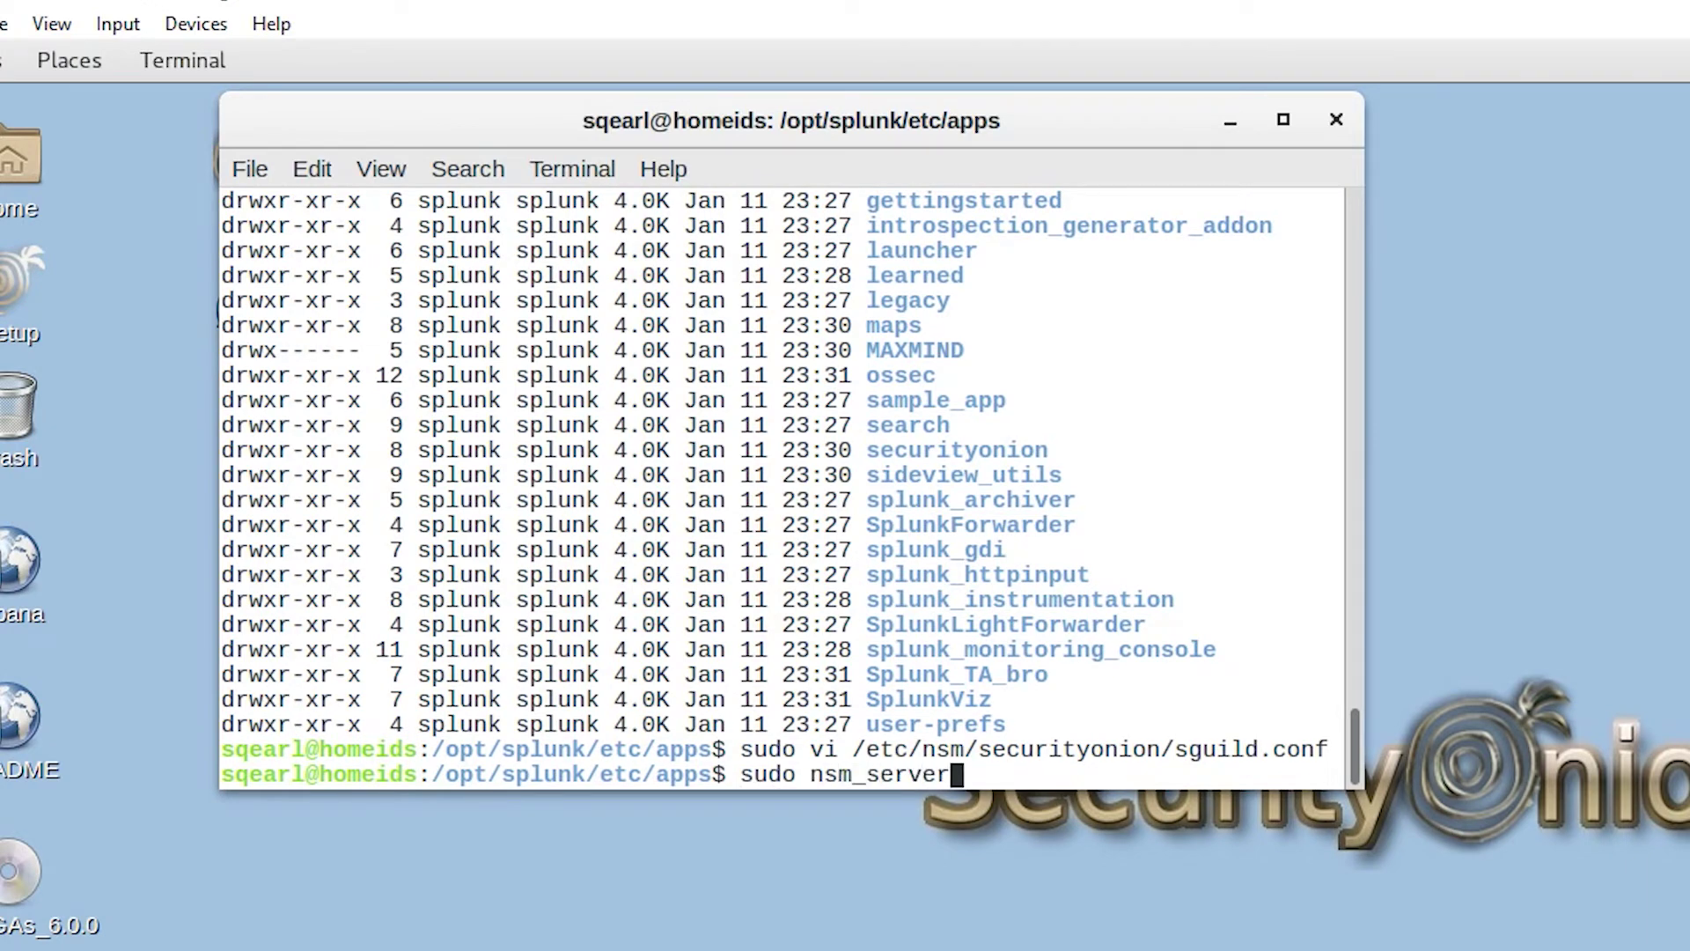
pyautogui.write('_ps-stat')
pyautogui.press('BackSpace')
pyautogui.press('BackSpace')
pyautogui.press('BackSpace')
pyautogui.press('BackSpace')
pyautogui.press('BackSpace')
pyautogui.write('-restart')
pyautogui.press('Return')
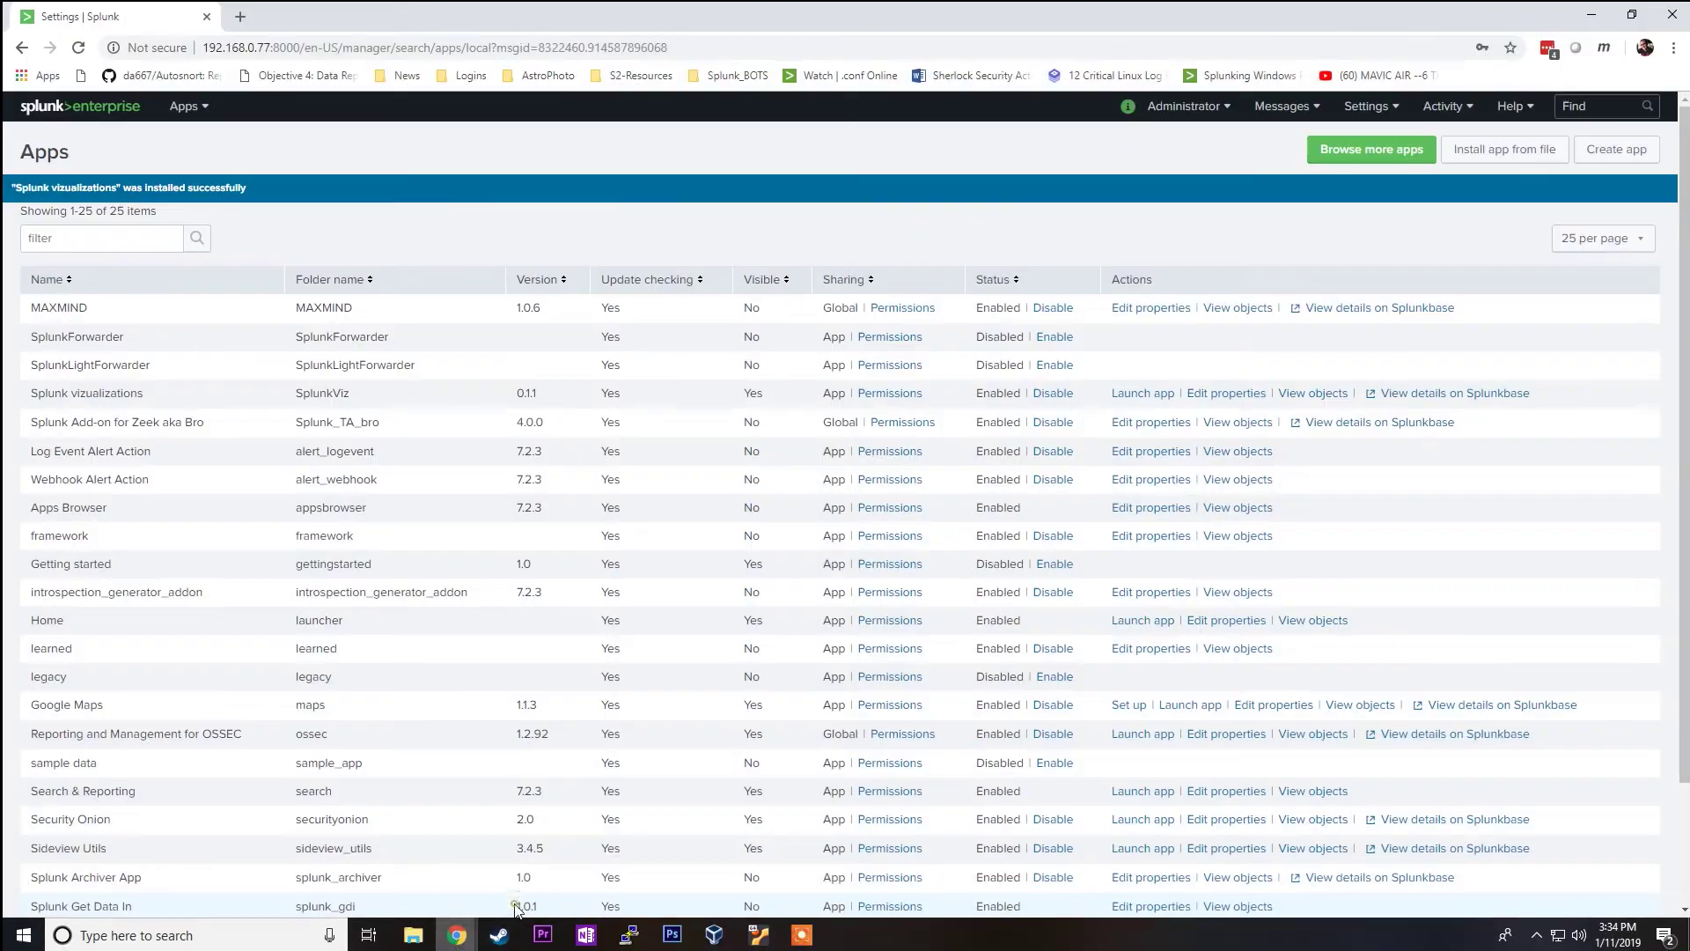
pyautogui.click(456, 935)
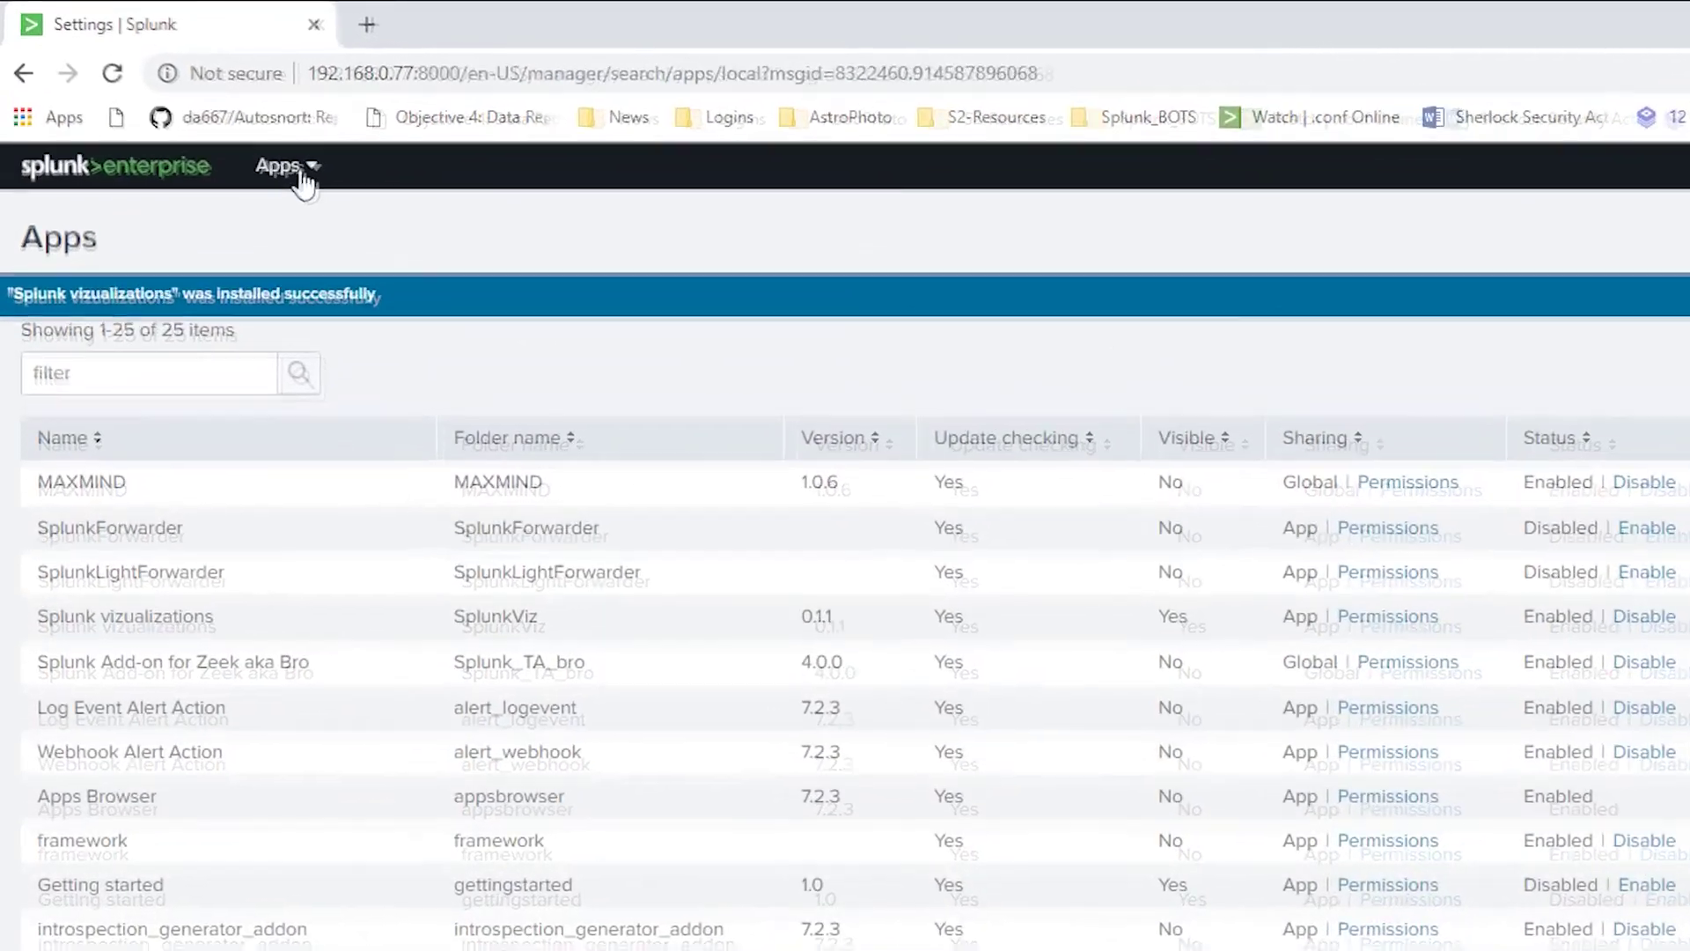
# Step: Launch the Security Onion app from the Splunk home launcher to show its Overview dashboard
pyautogui.click(196, 109)
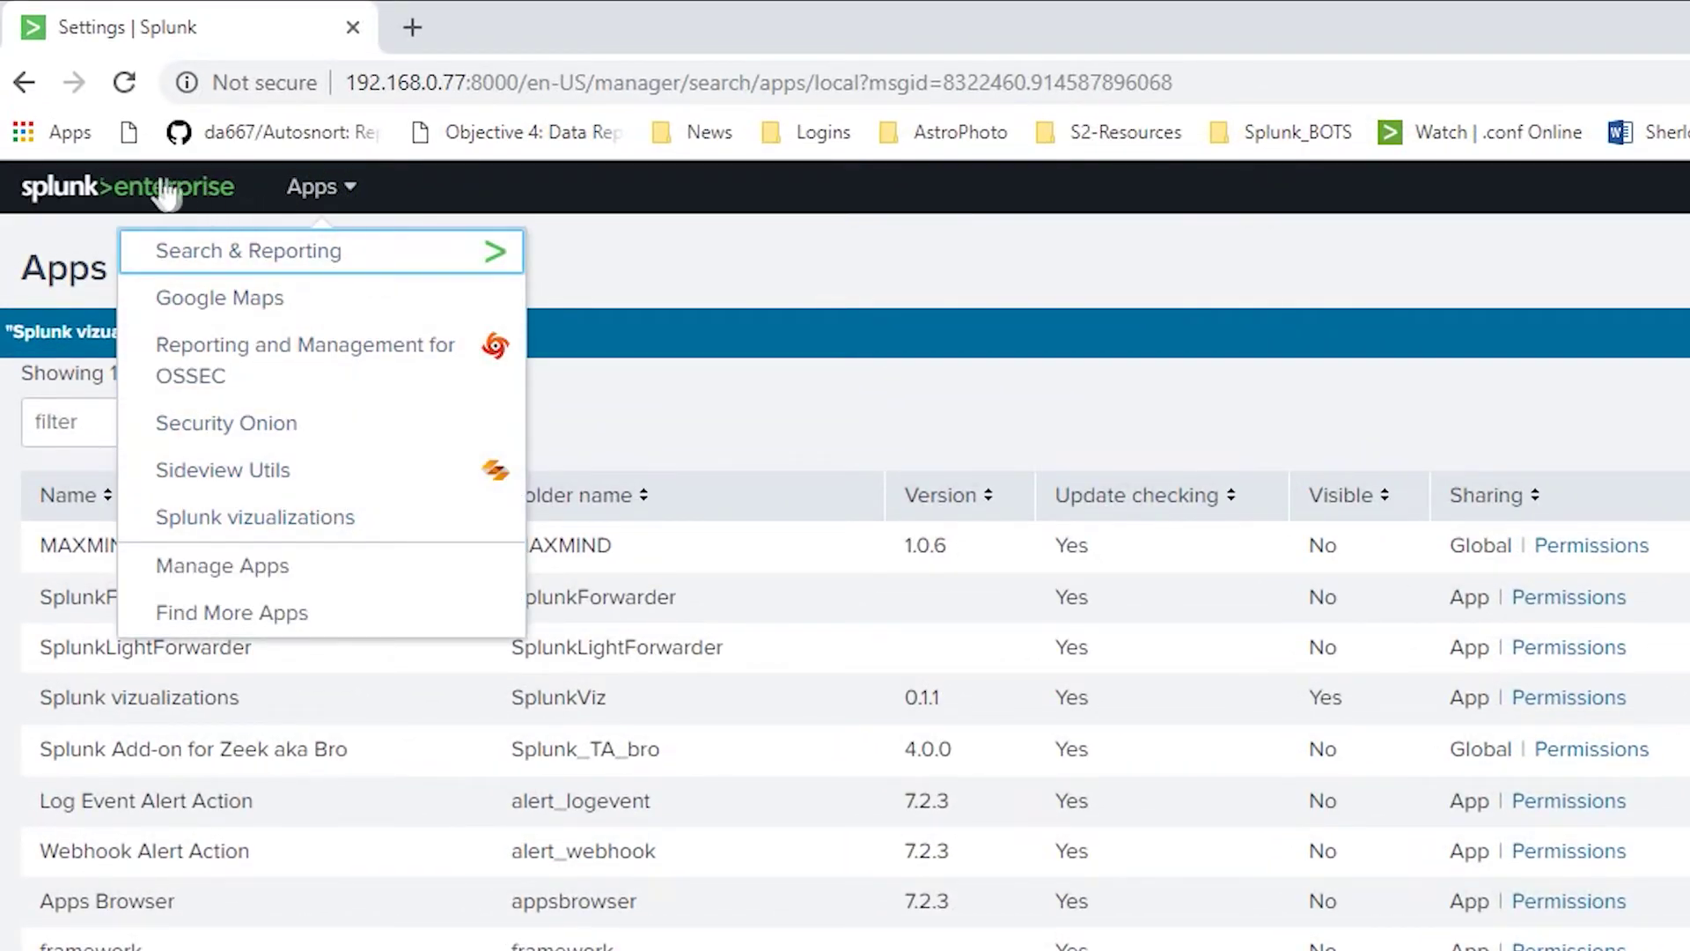
pyautogui.click(120, 190)
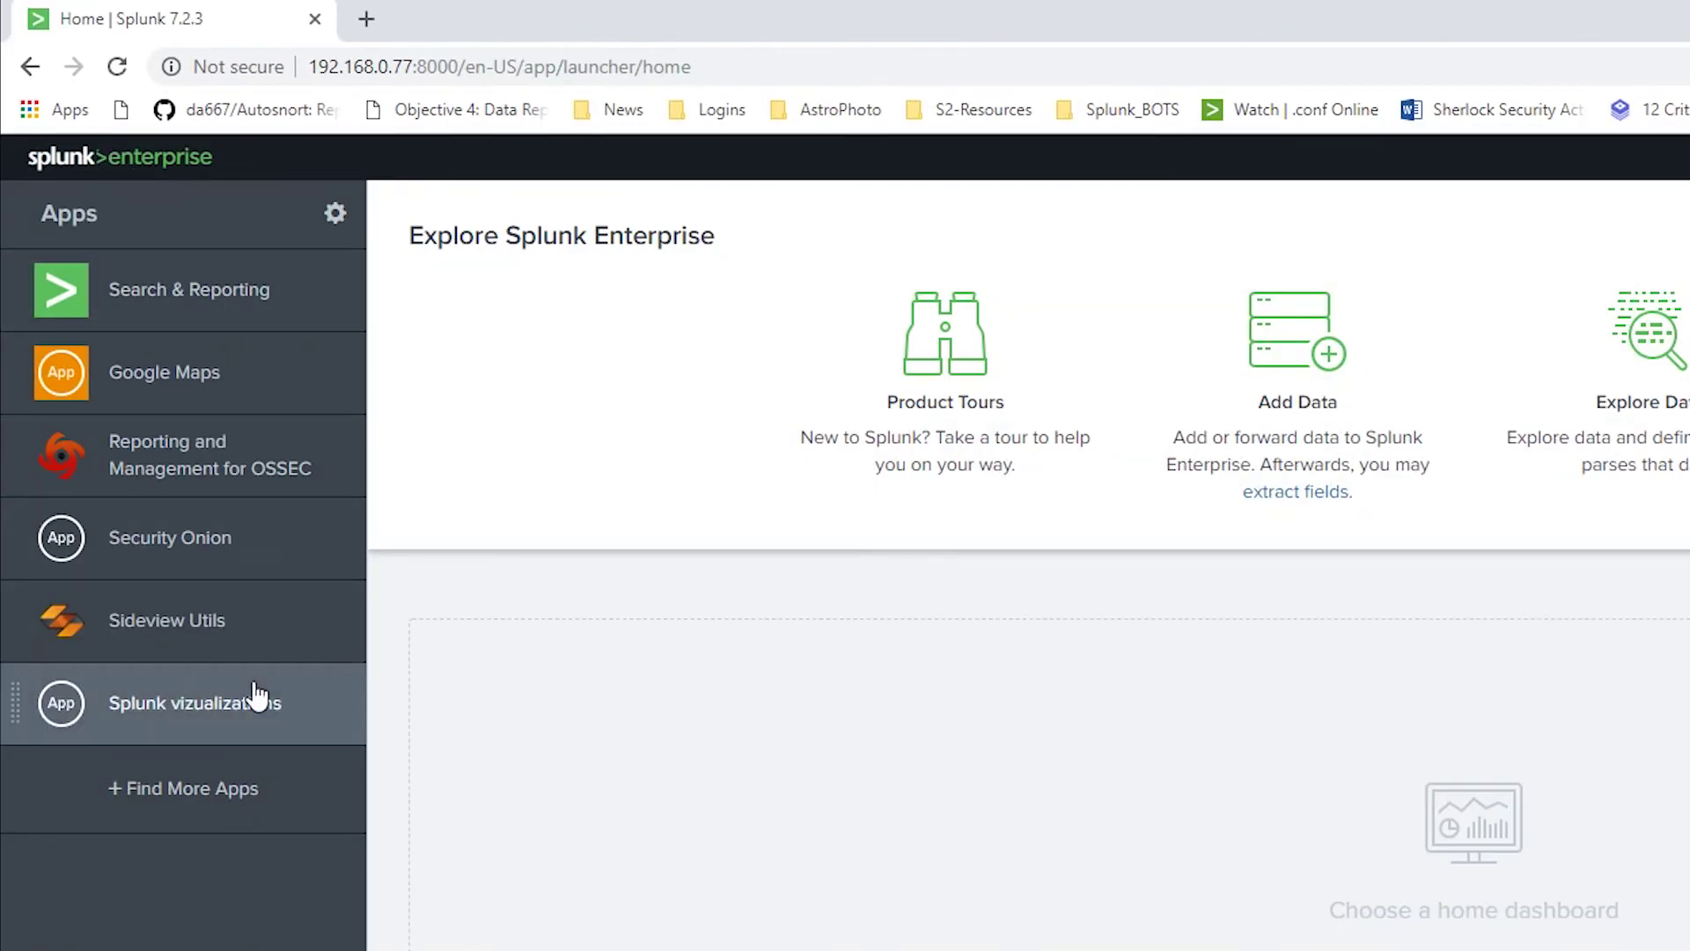
pyautogui.click(302, 546)
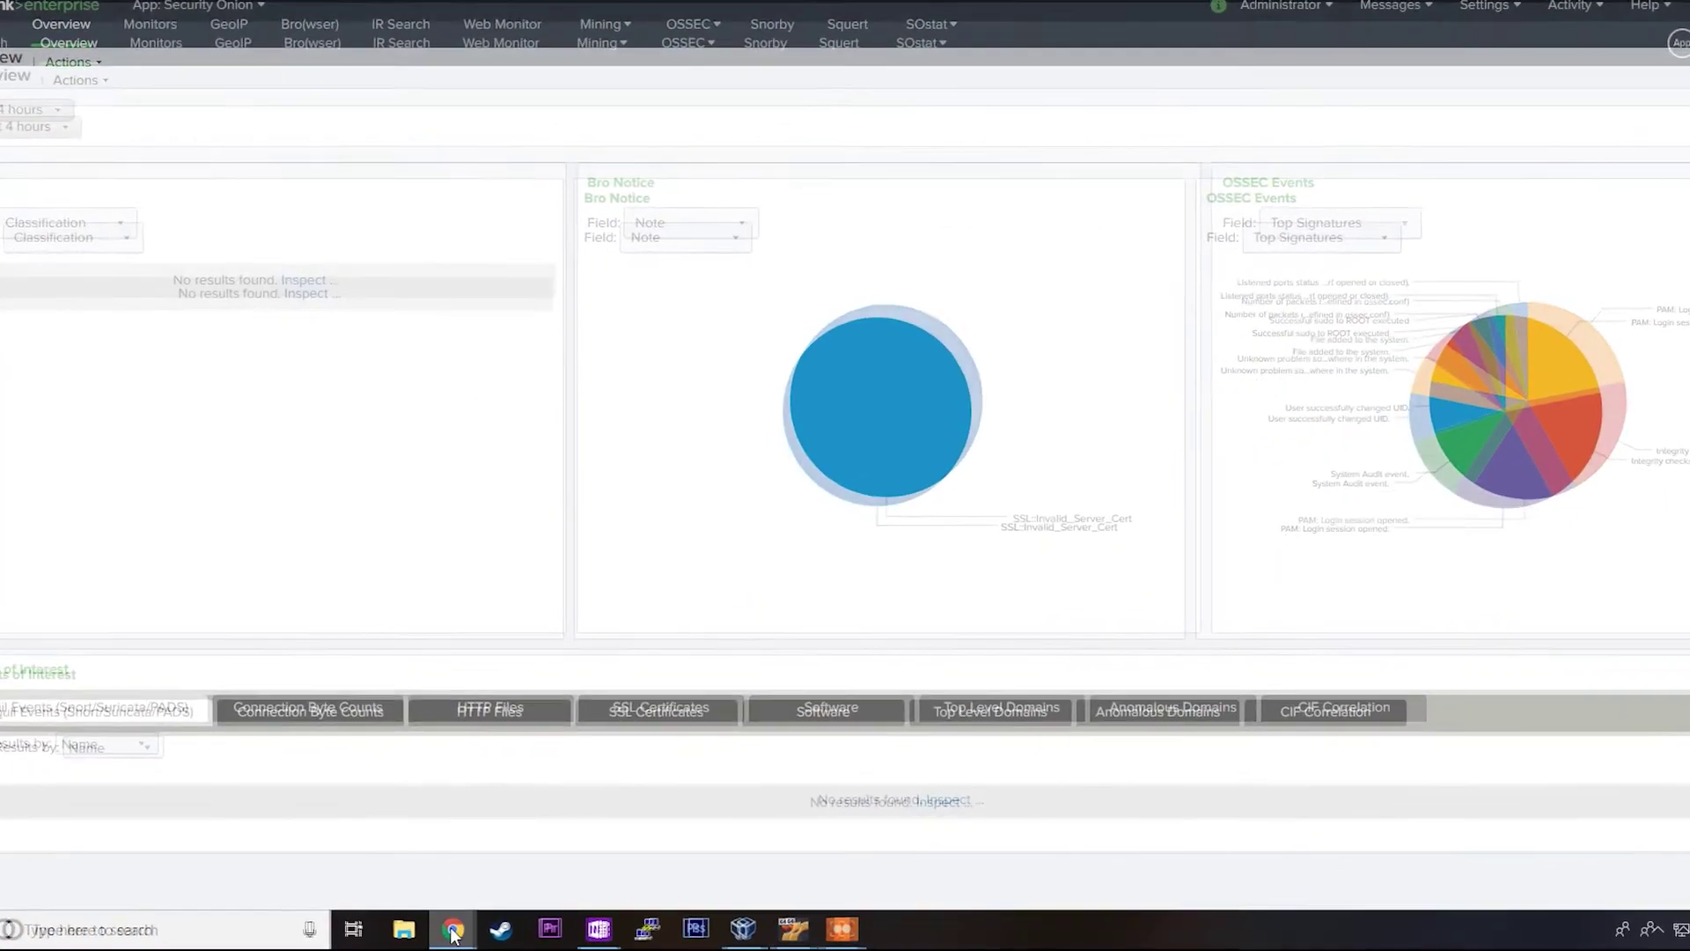
# Step: Load testmyids.com in a new Chrome incognito window to trigger a test IDS alert
pyautogui.rightClick(451, 931)
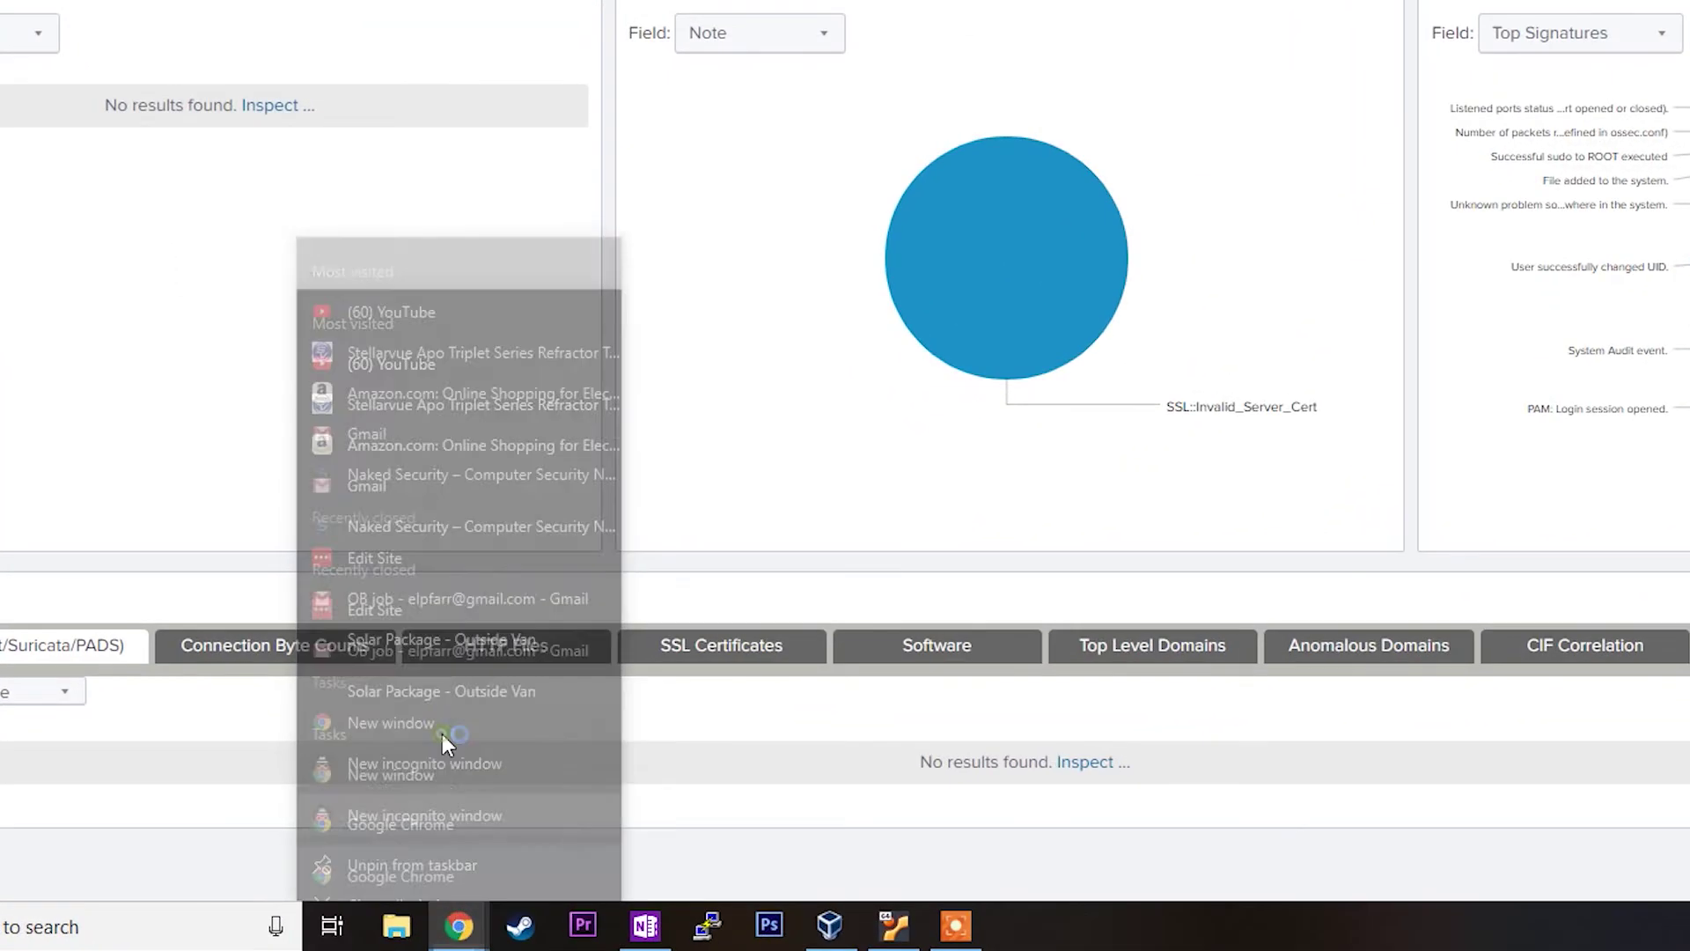
pyautogui.click(442, 739)
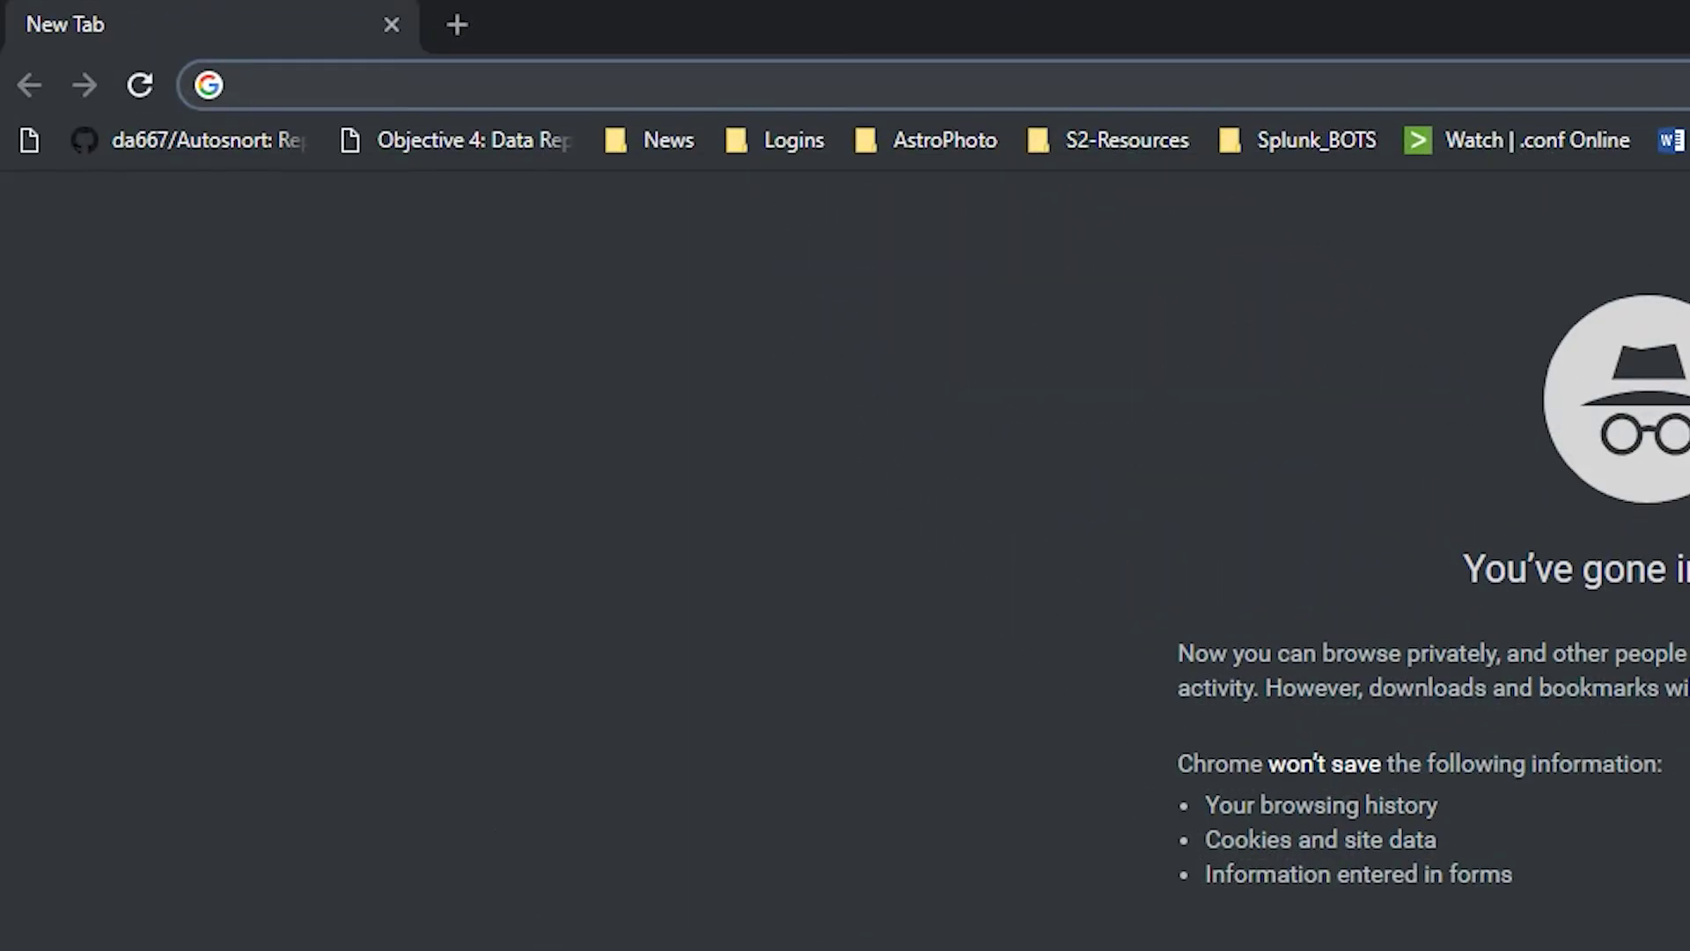
pyautogui.write('testmyids.com')
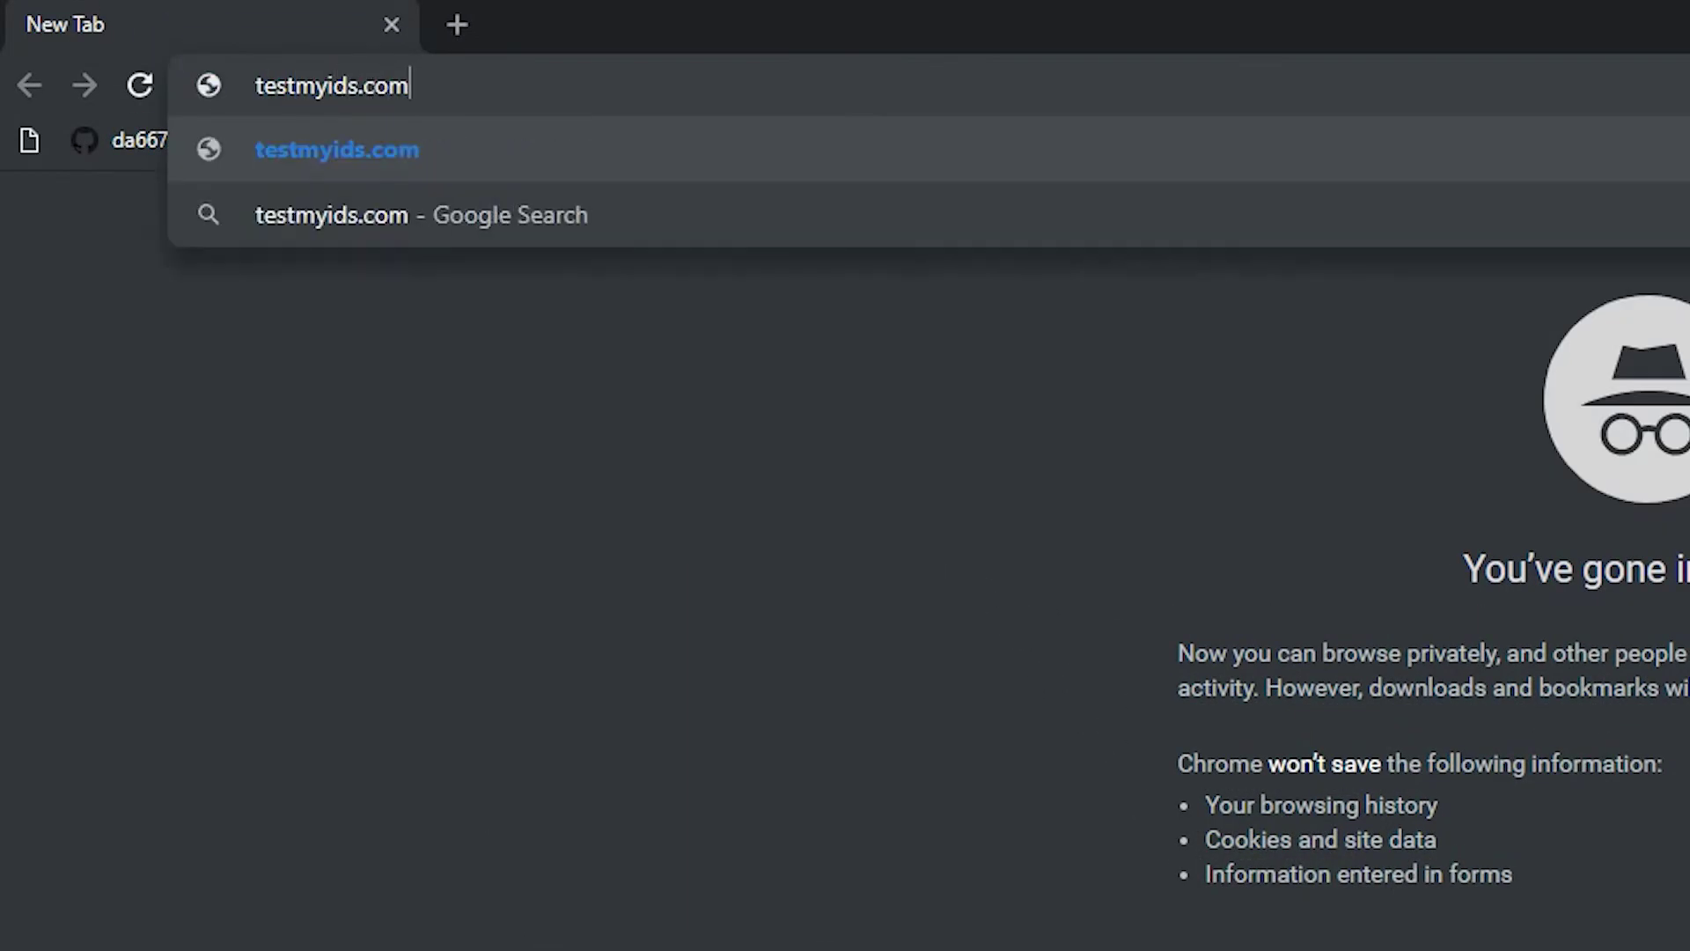
pyautogui.press('Return')
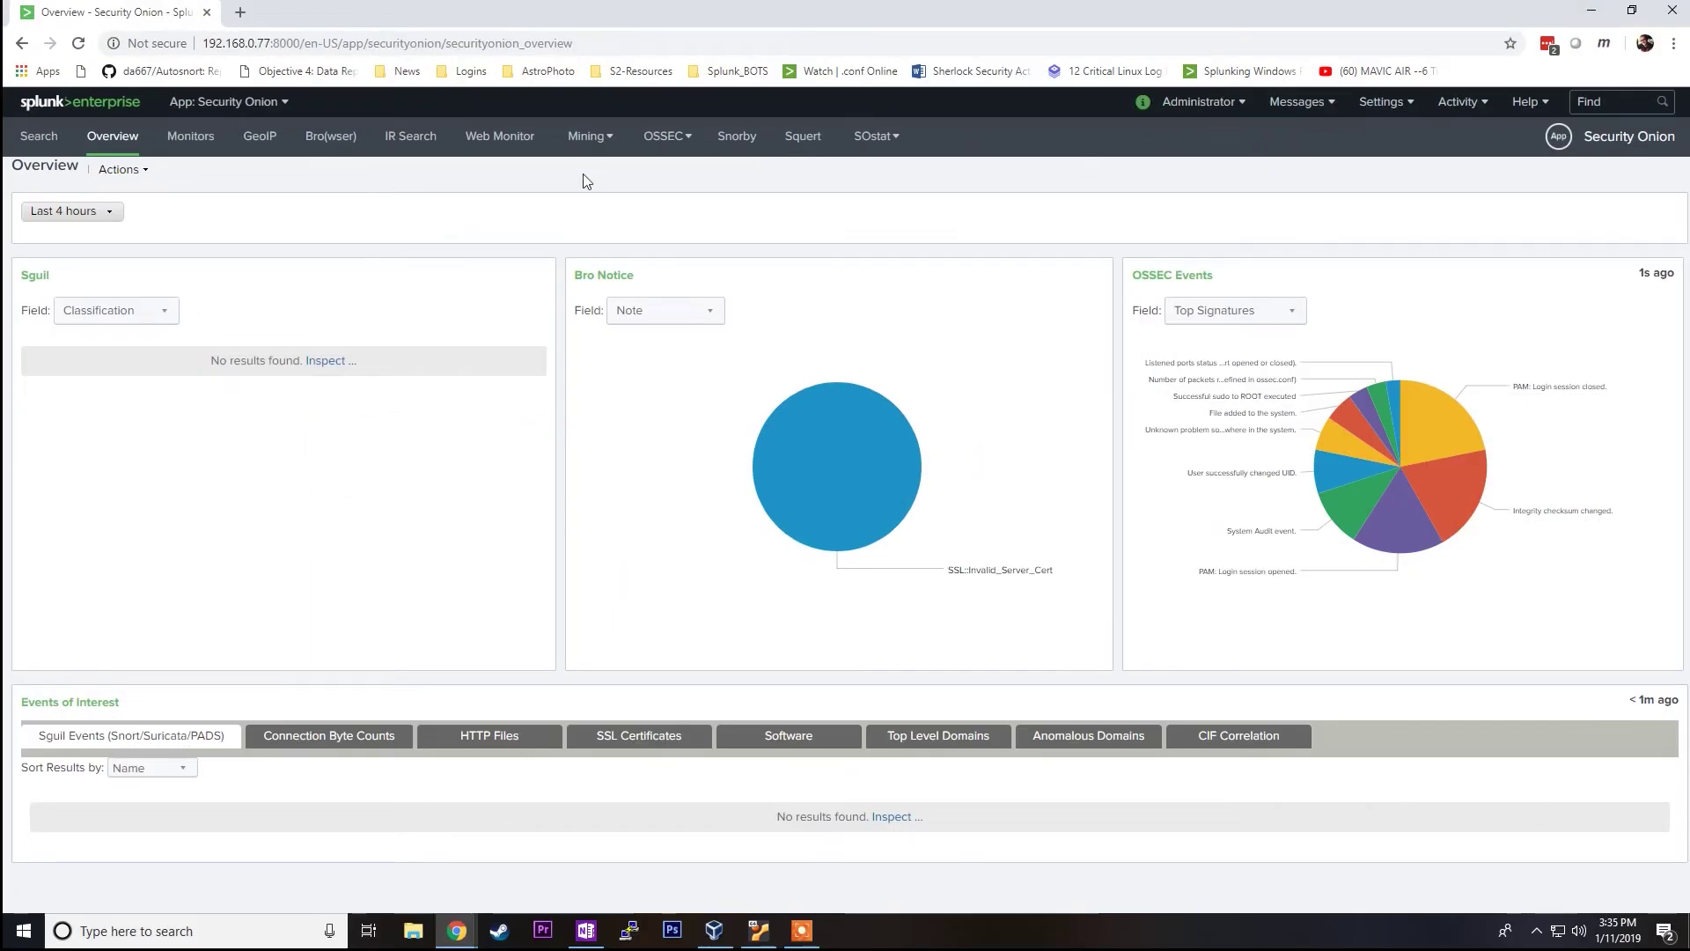
# Step: Reload the Overview dashboard and drill into the 'GPL ATTACK_RESPONSE id check returned root' alert
pyautogui.click(78, 44)
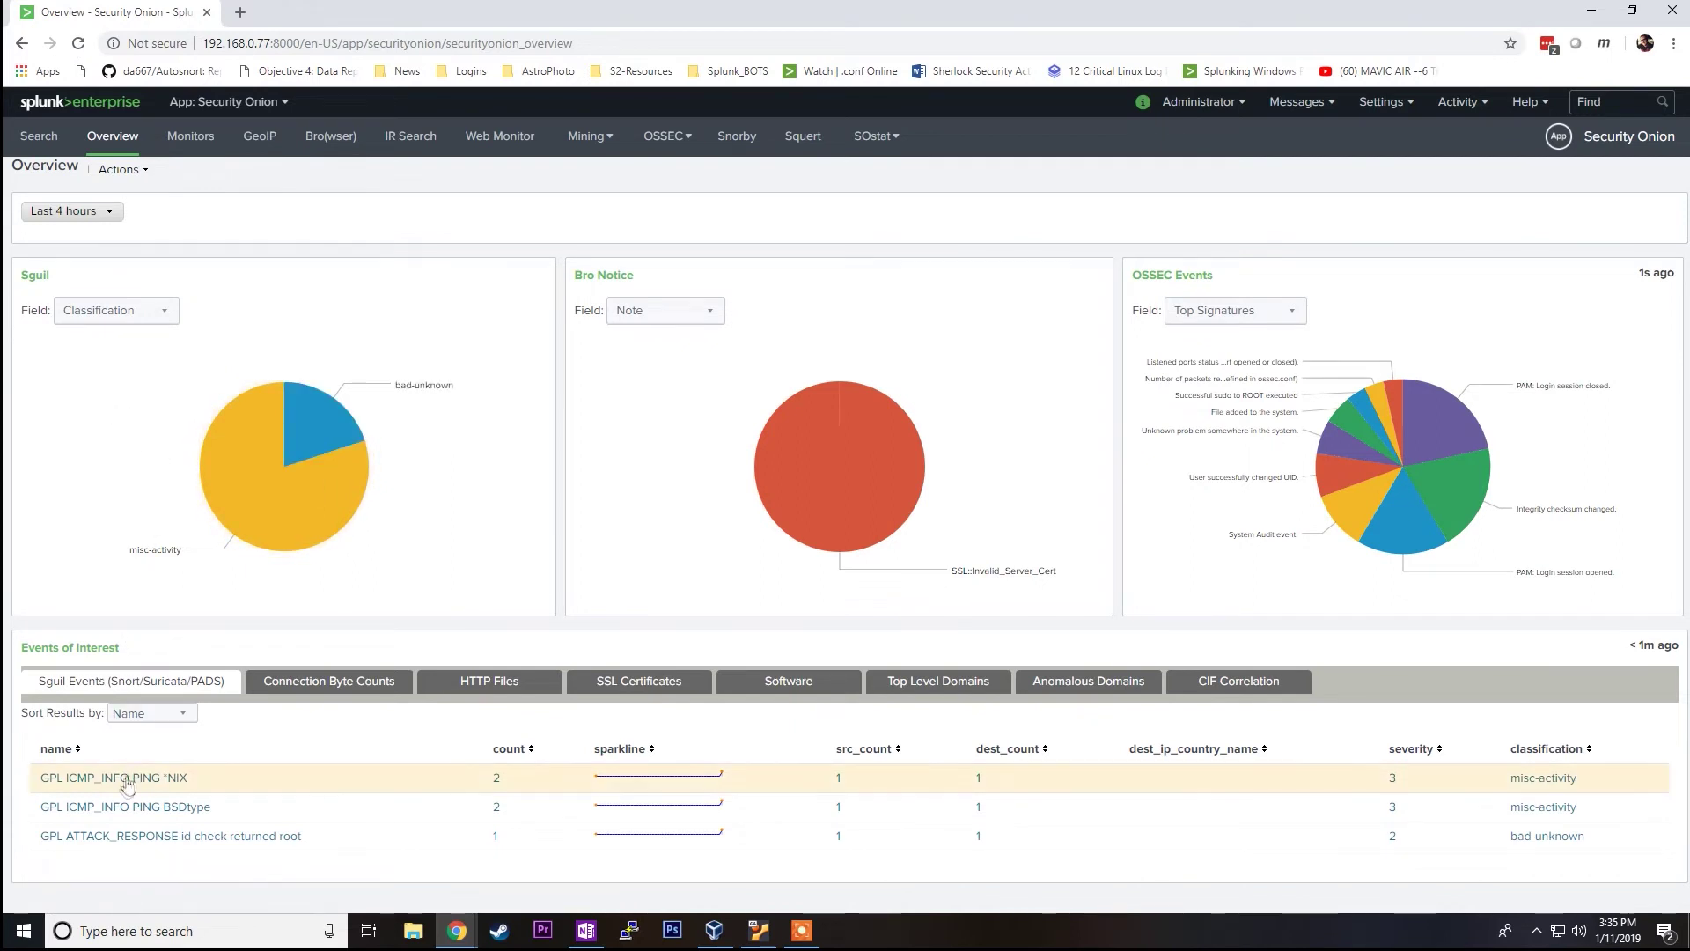
pyautogui.click(209, 843)
pyautogui.scroll(-2, 189, 836)
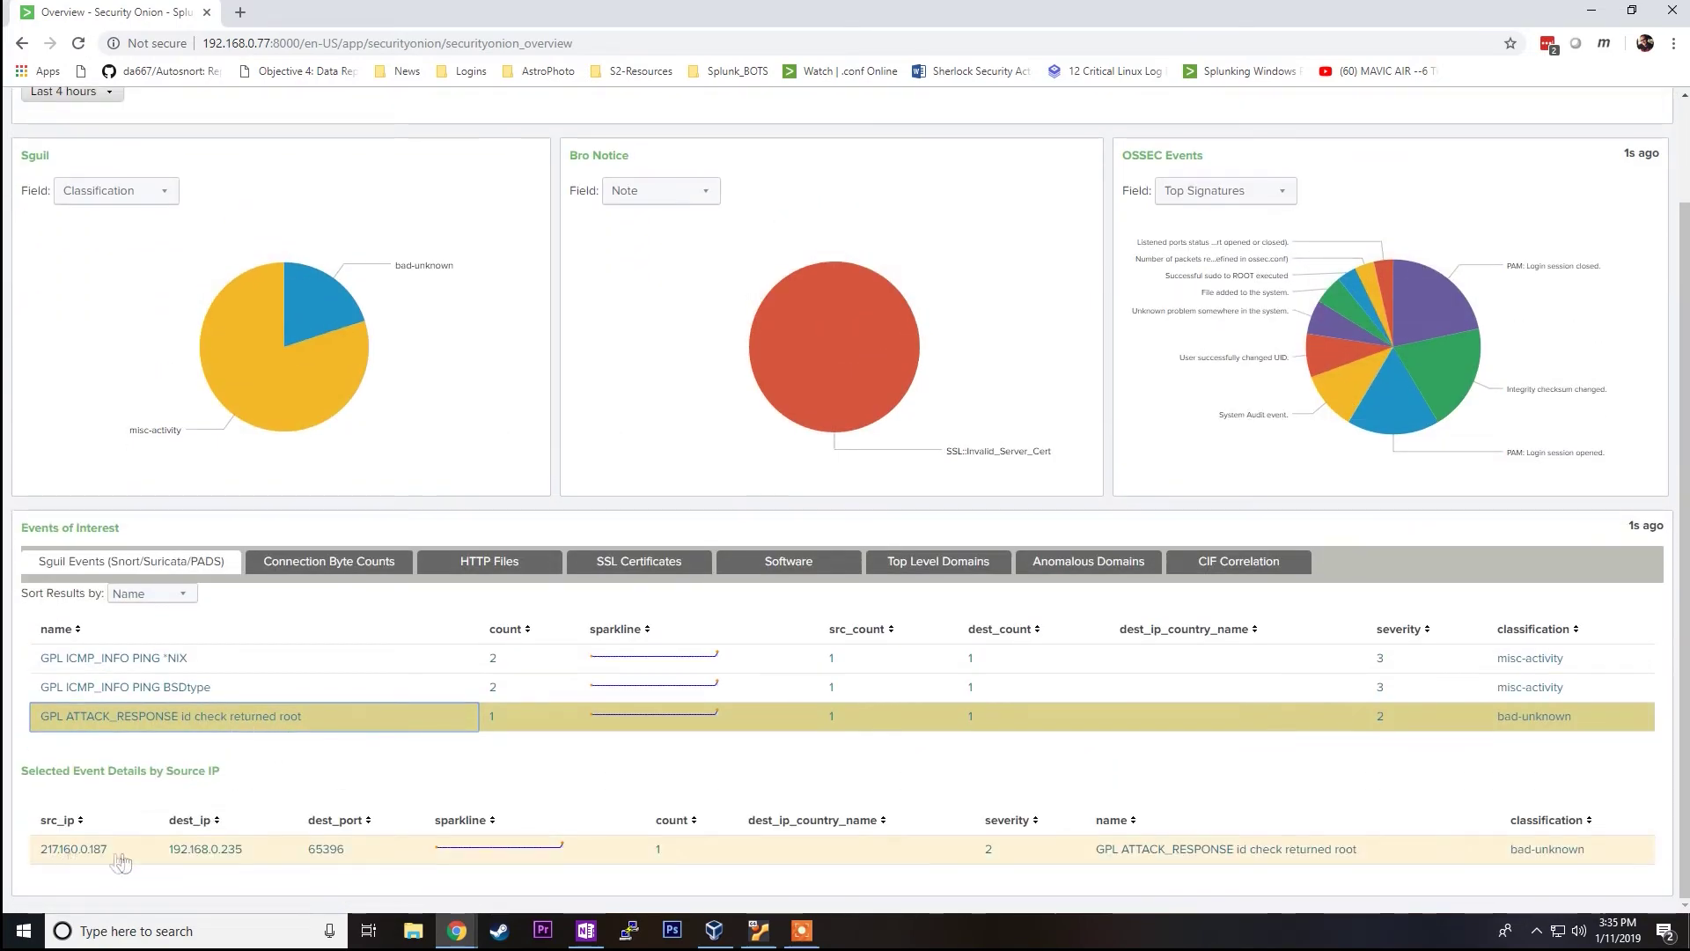
# Step: Show raw events from source IP 217.160.0.187 and check the event's available actions
pyautogui.click(147, 858)
pyautogui.scroll(-3, 159, 742)
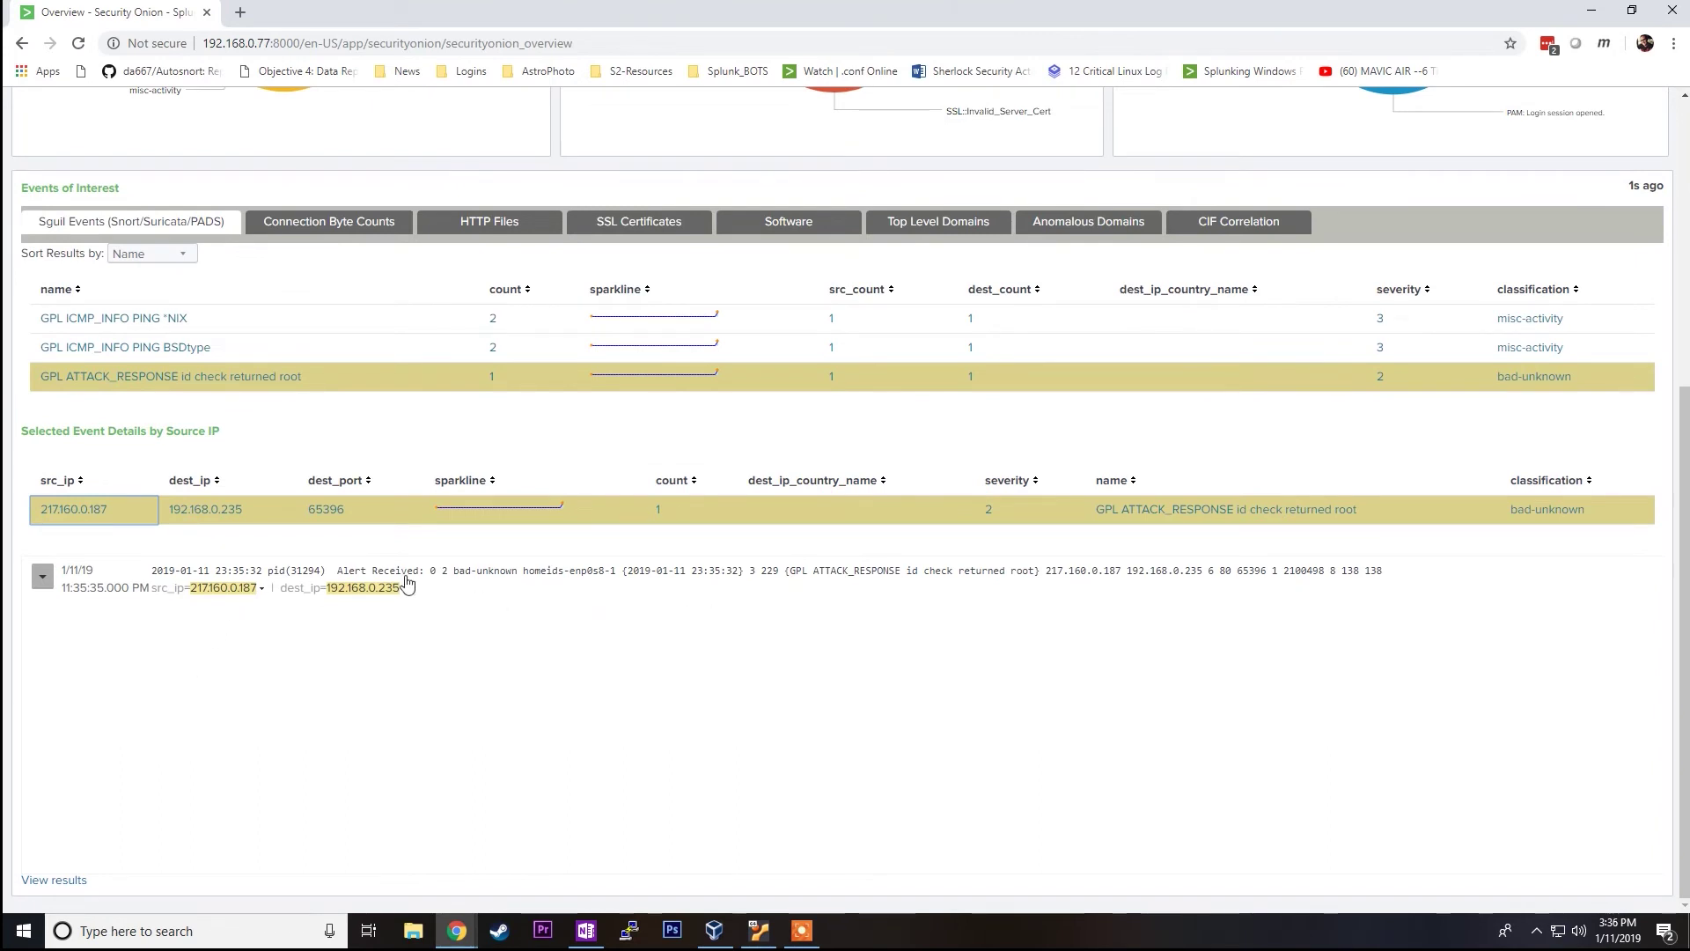
pyautogui.click(44, 583)
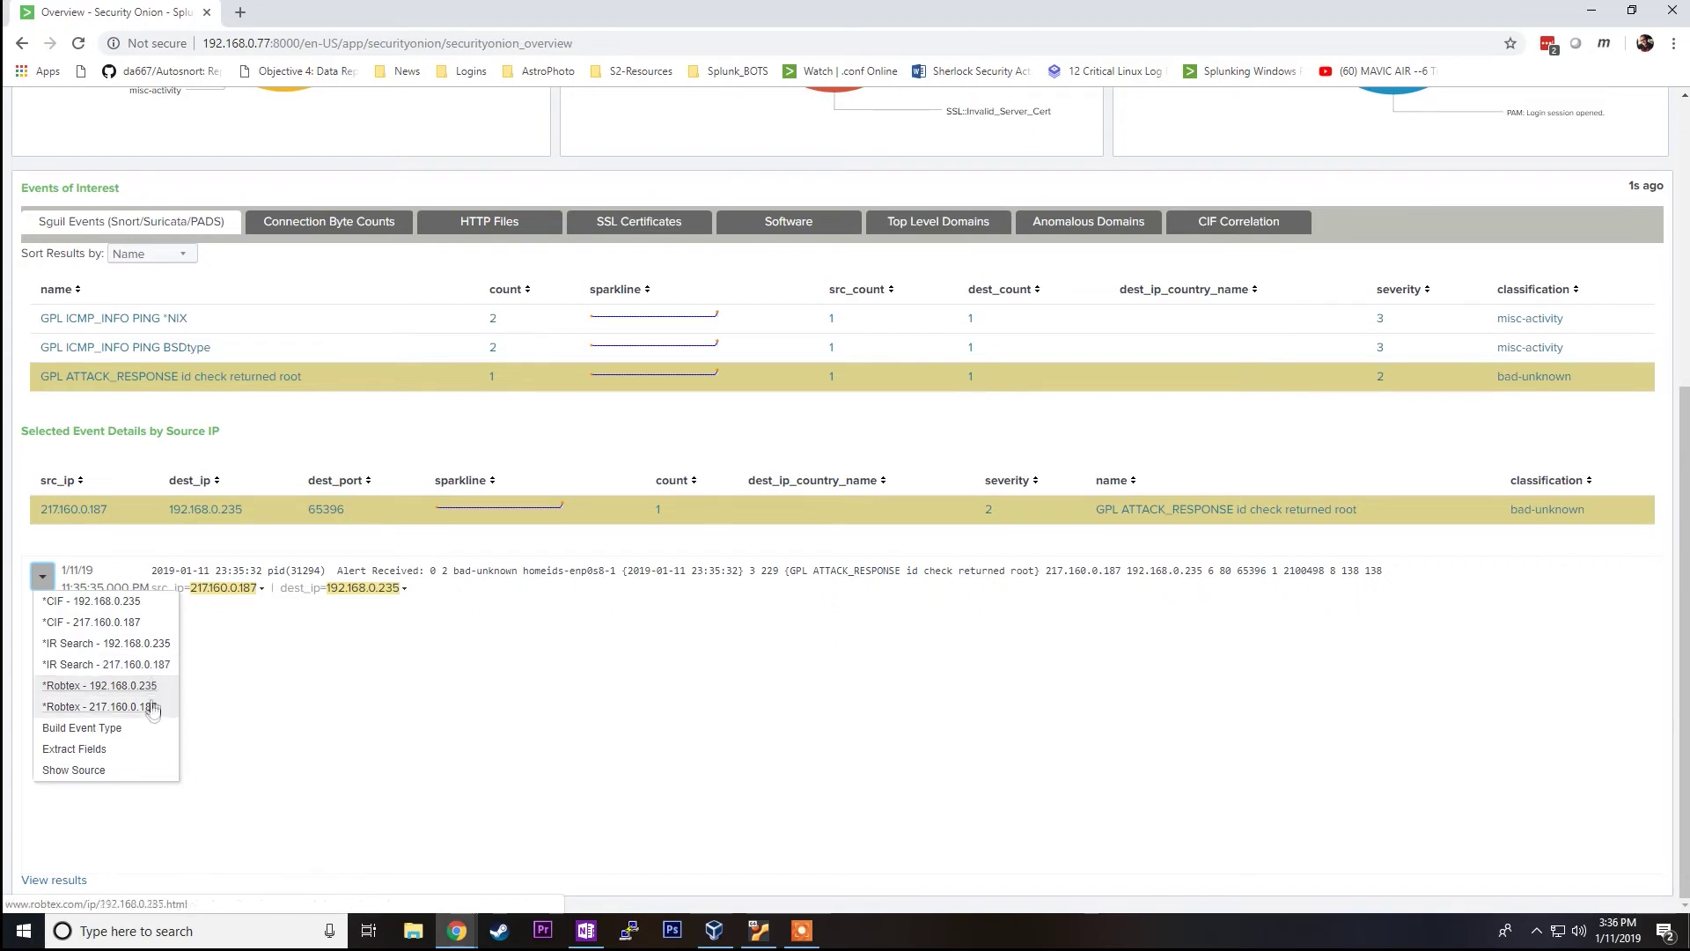
pyautogui.click(440, 560)
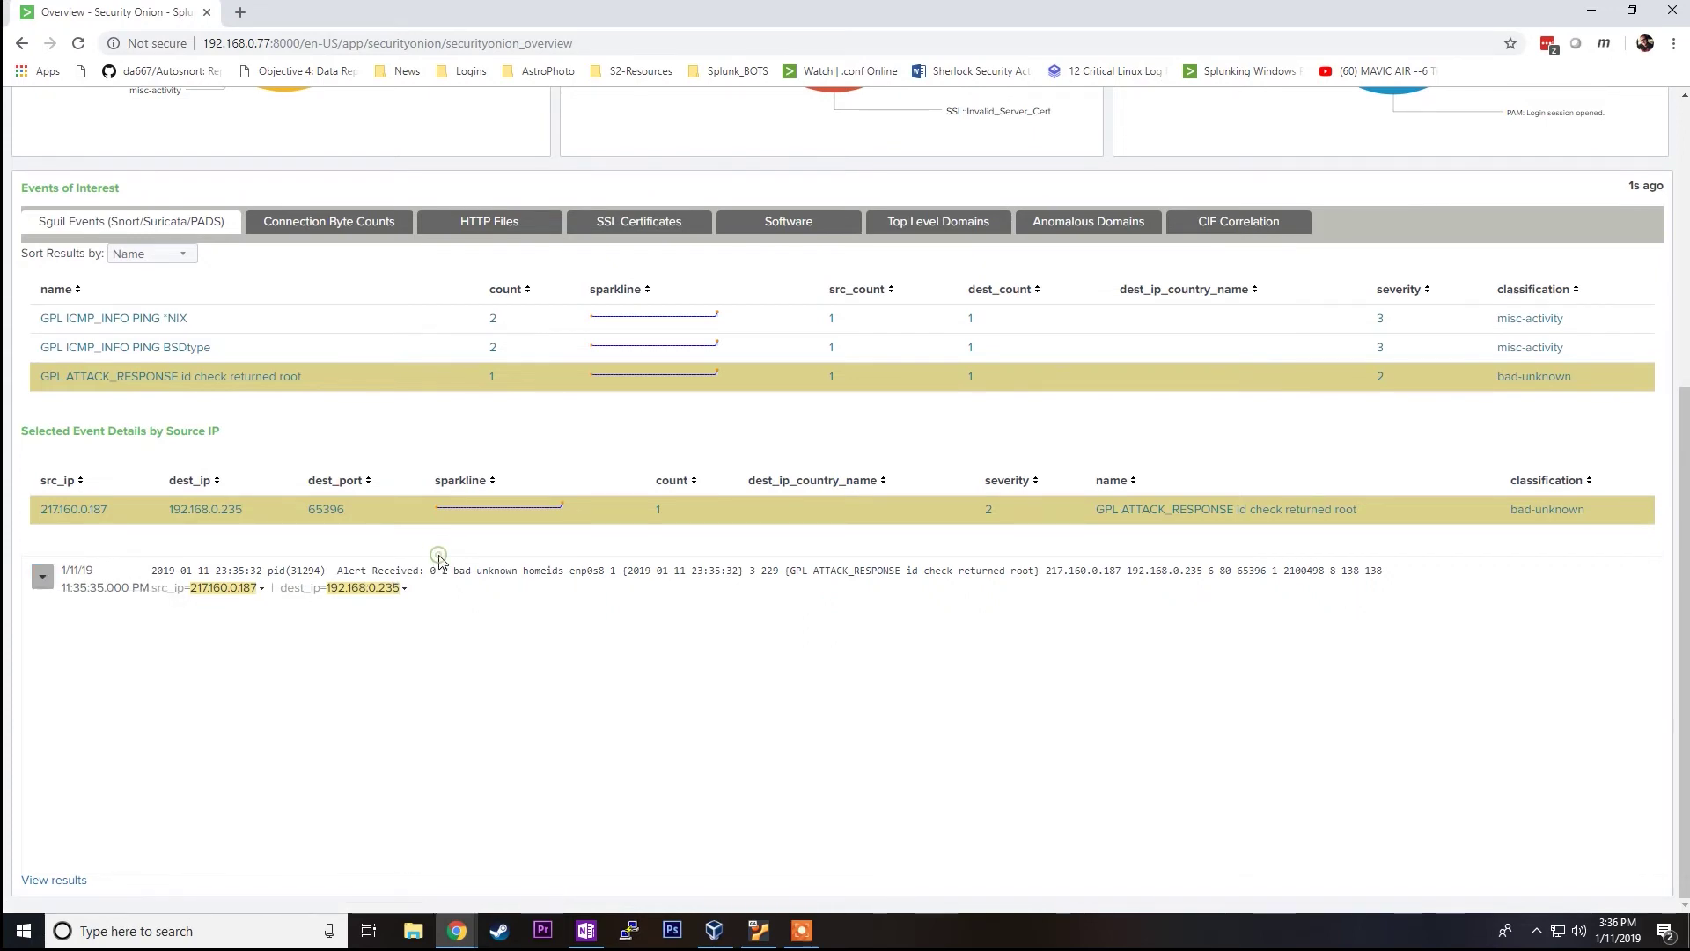
pyautogui.scroll(5, 438, 558)
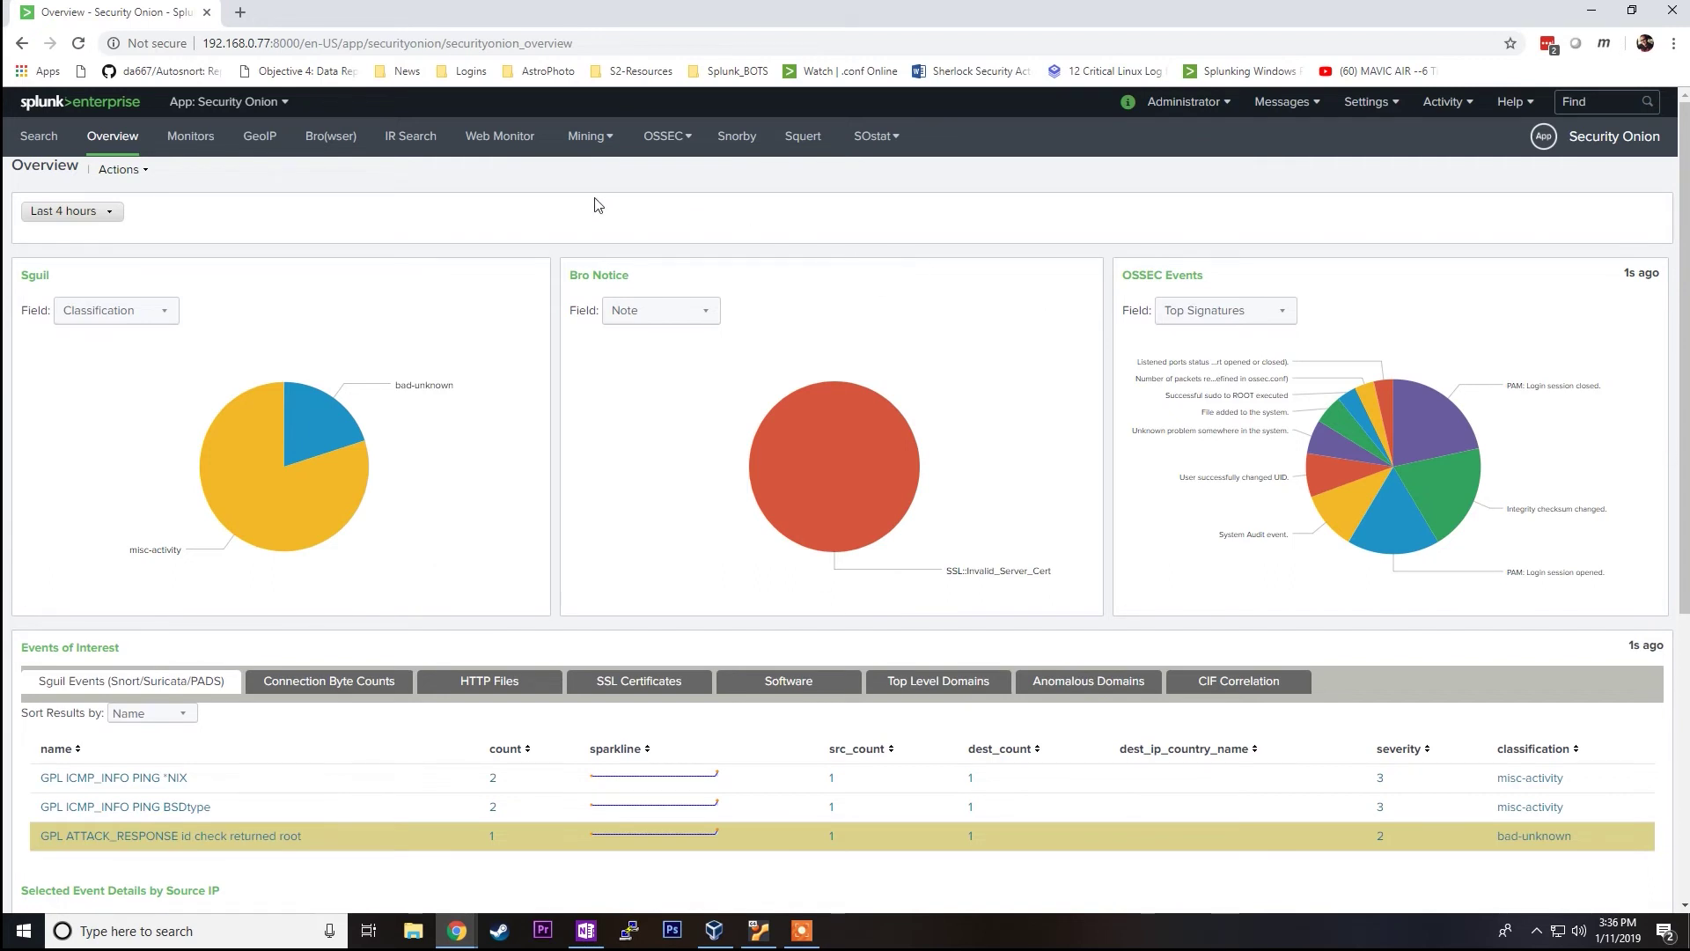
# Step: Browse the Monitors dashboard panels, then switch to the Sguil Mining dashboard
pyautogui.click(193, 143)
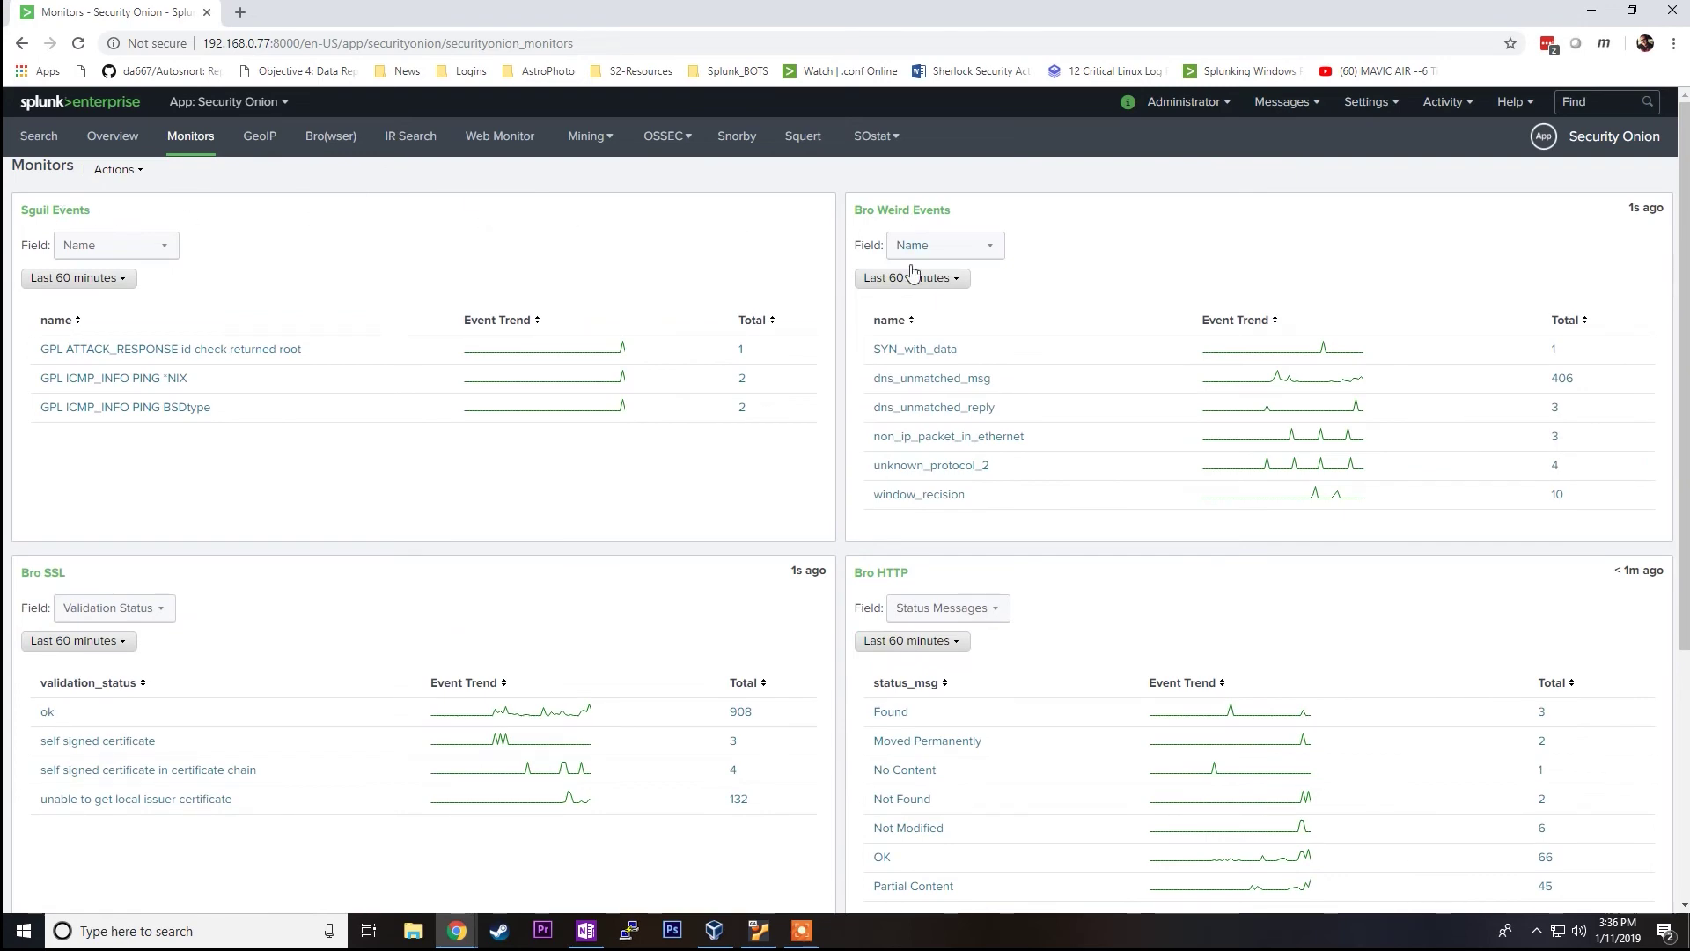
pyautogui.scroll(-2, 928, 414)
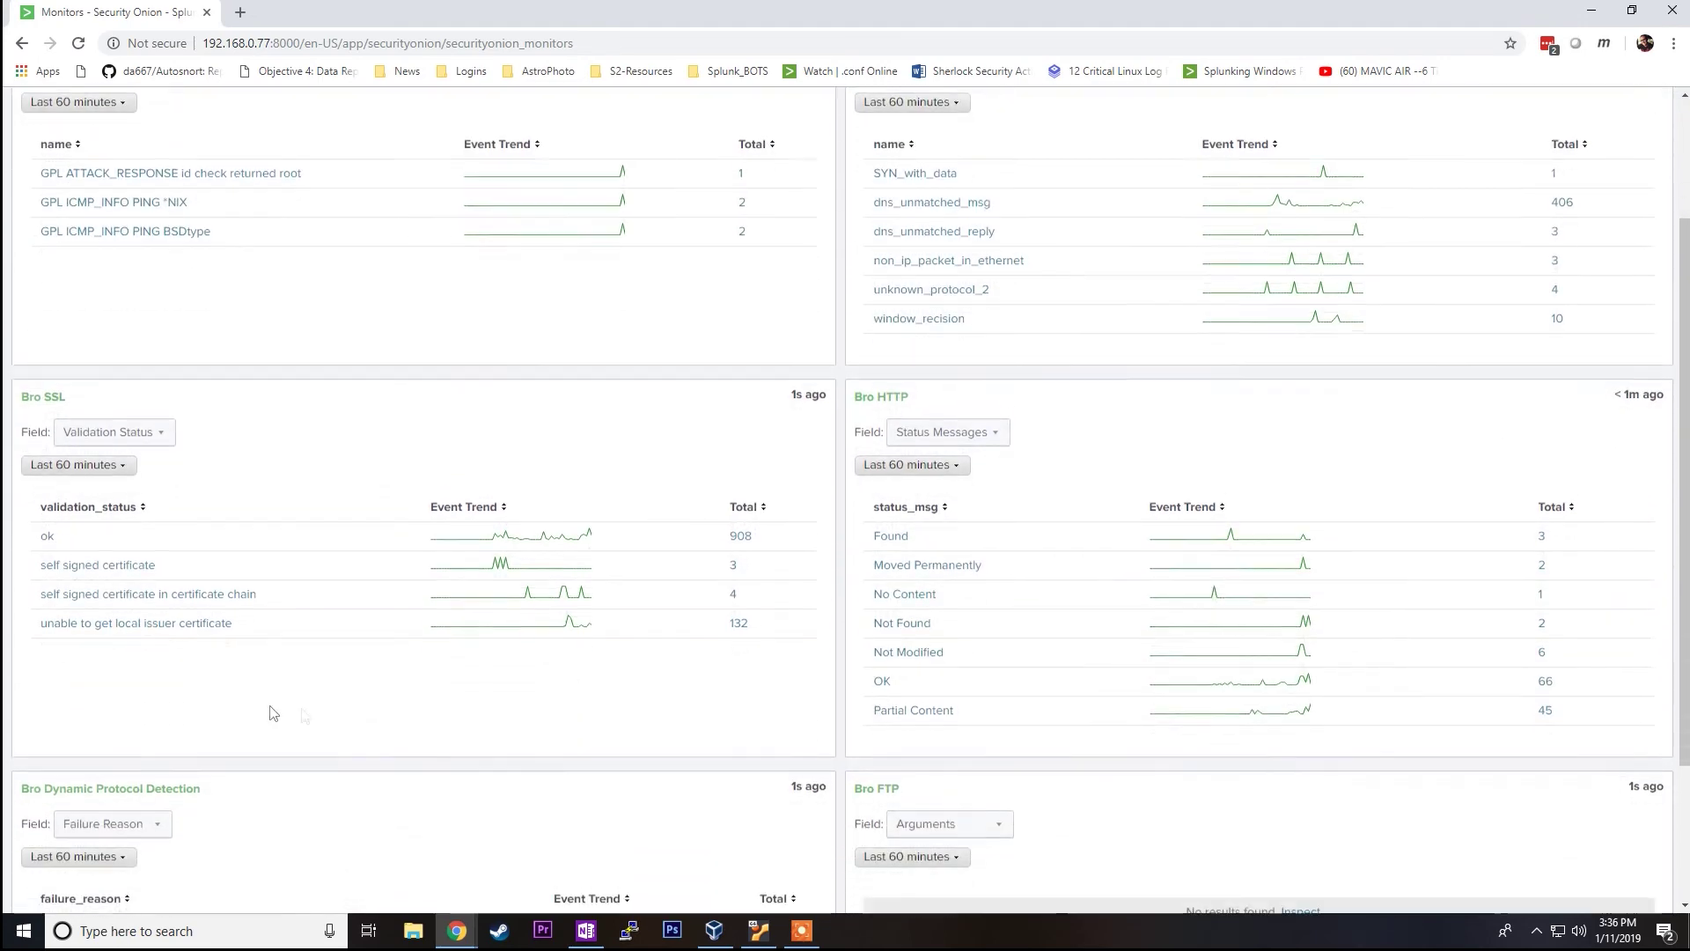
pyautogui.scroll(-2, 274, 713)
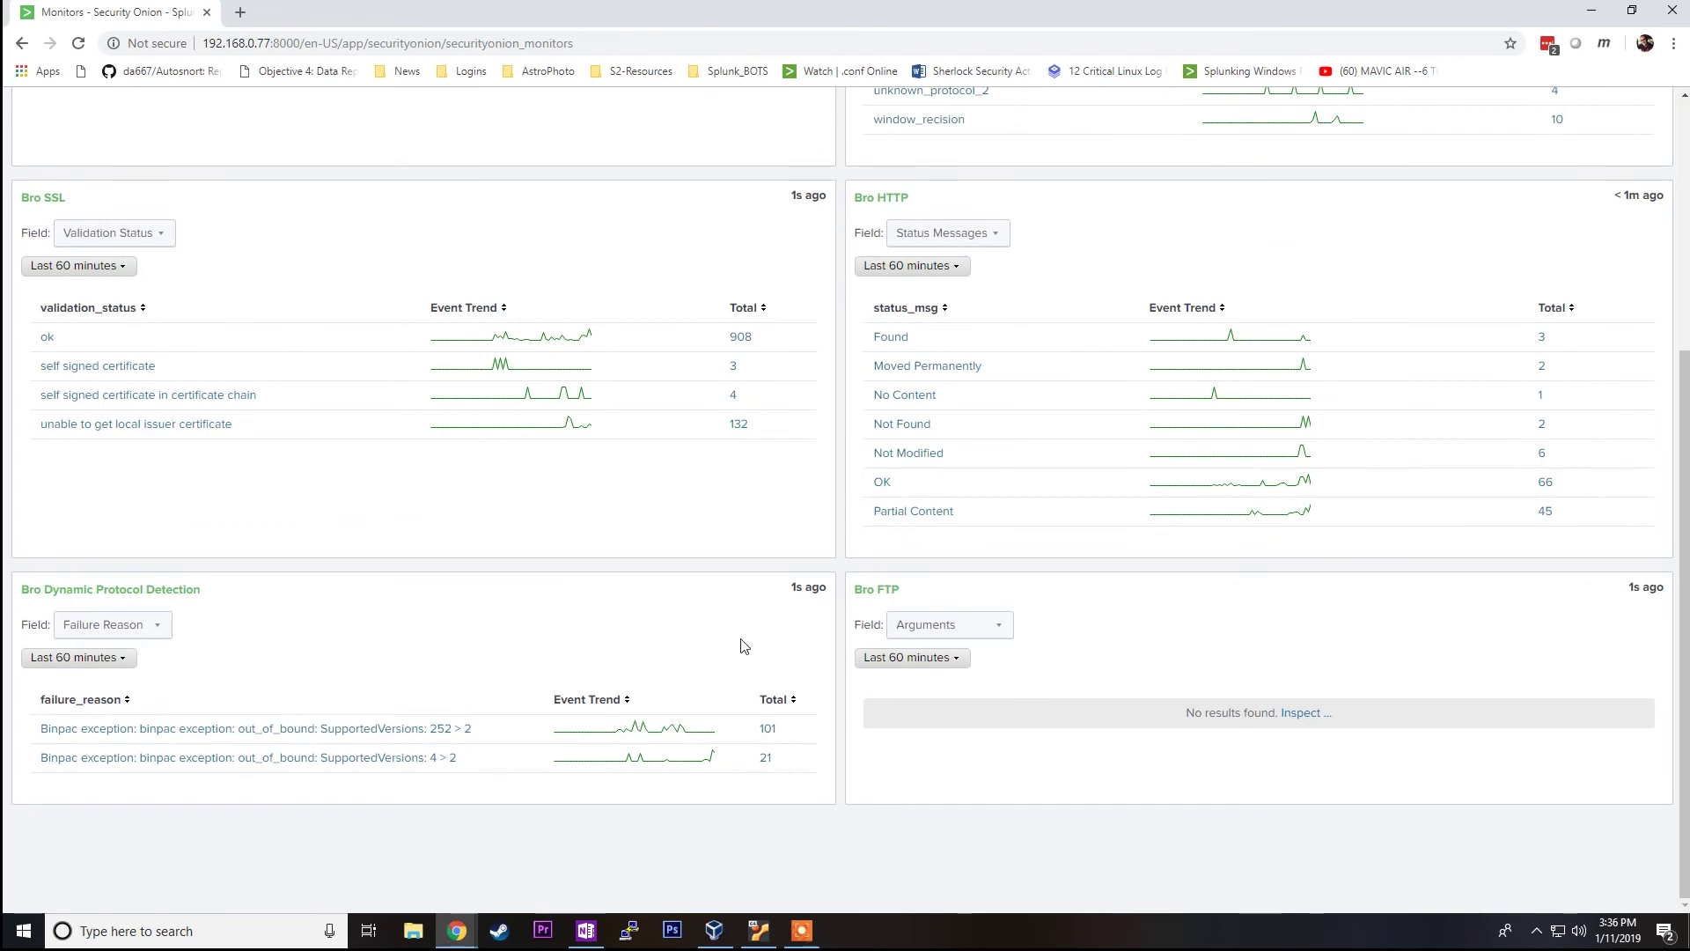
pyautogui.scroll(4, 741, 644)
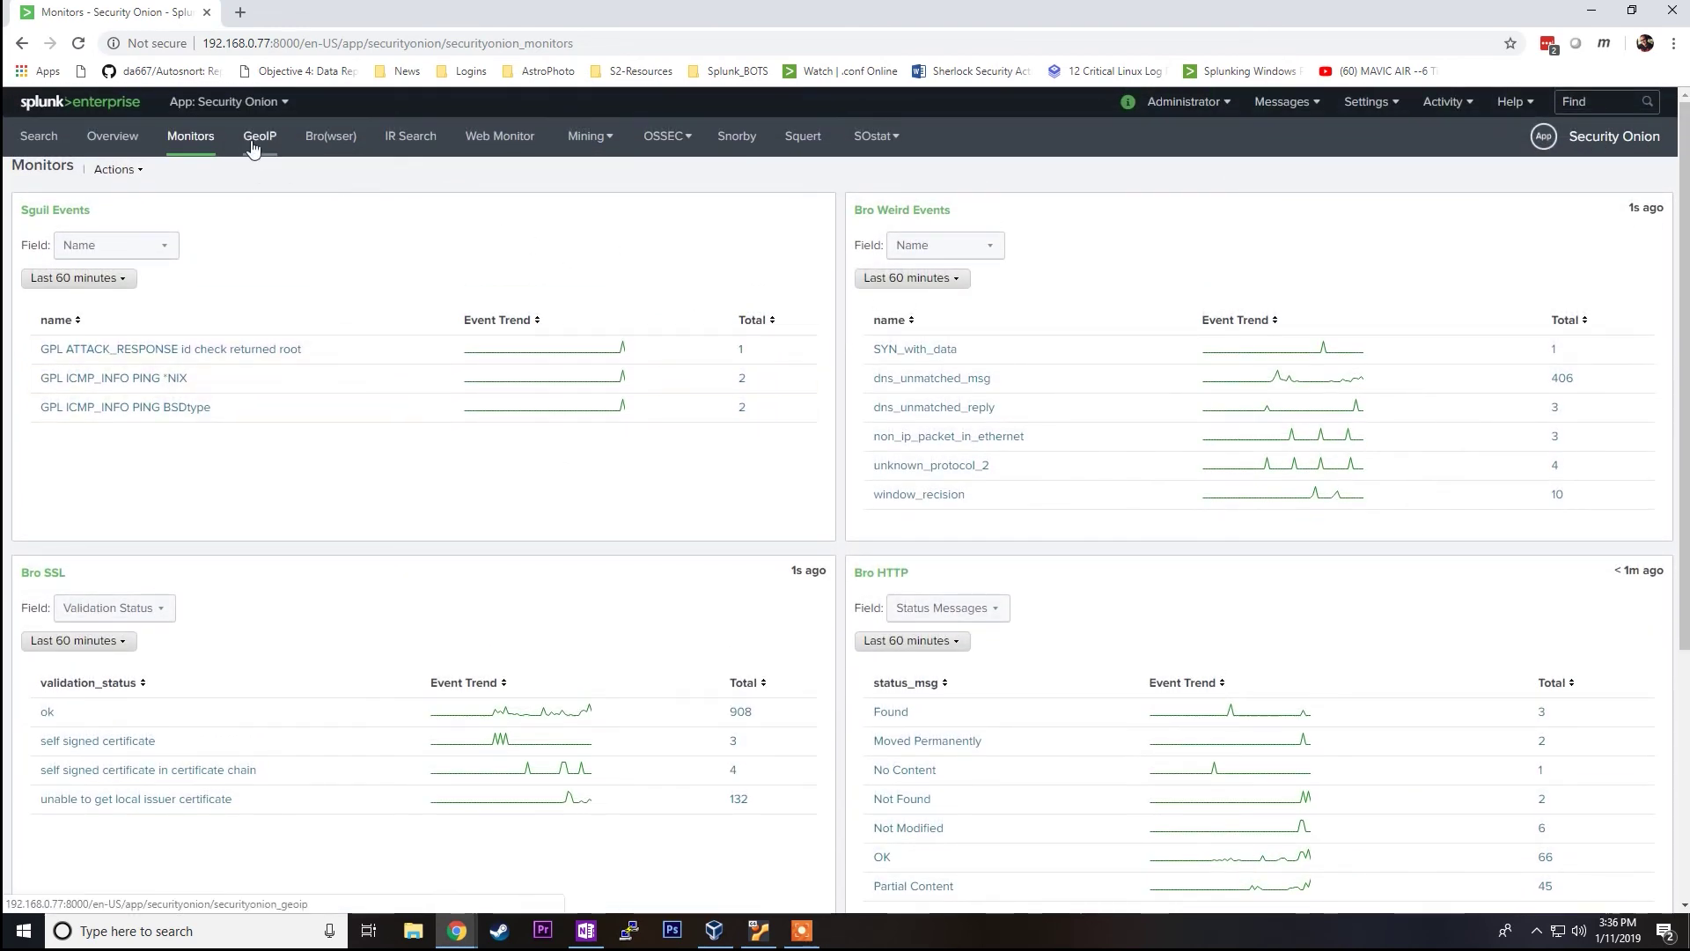
pyautogui.click(613, 141)
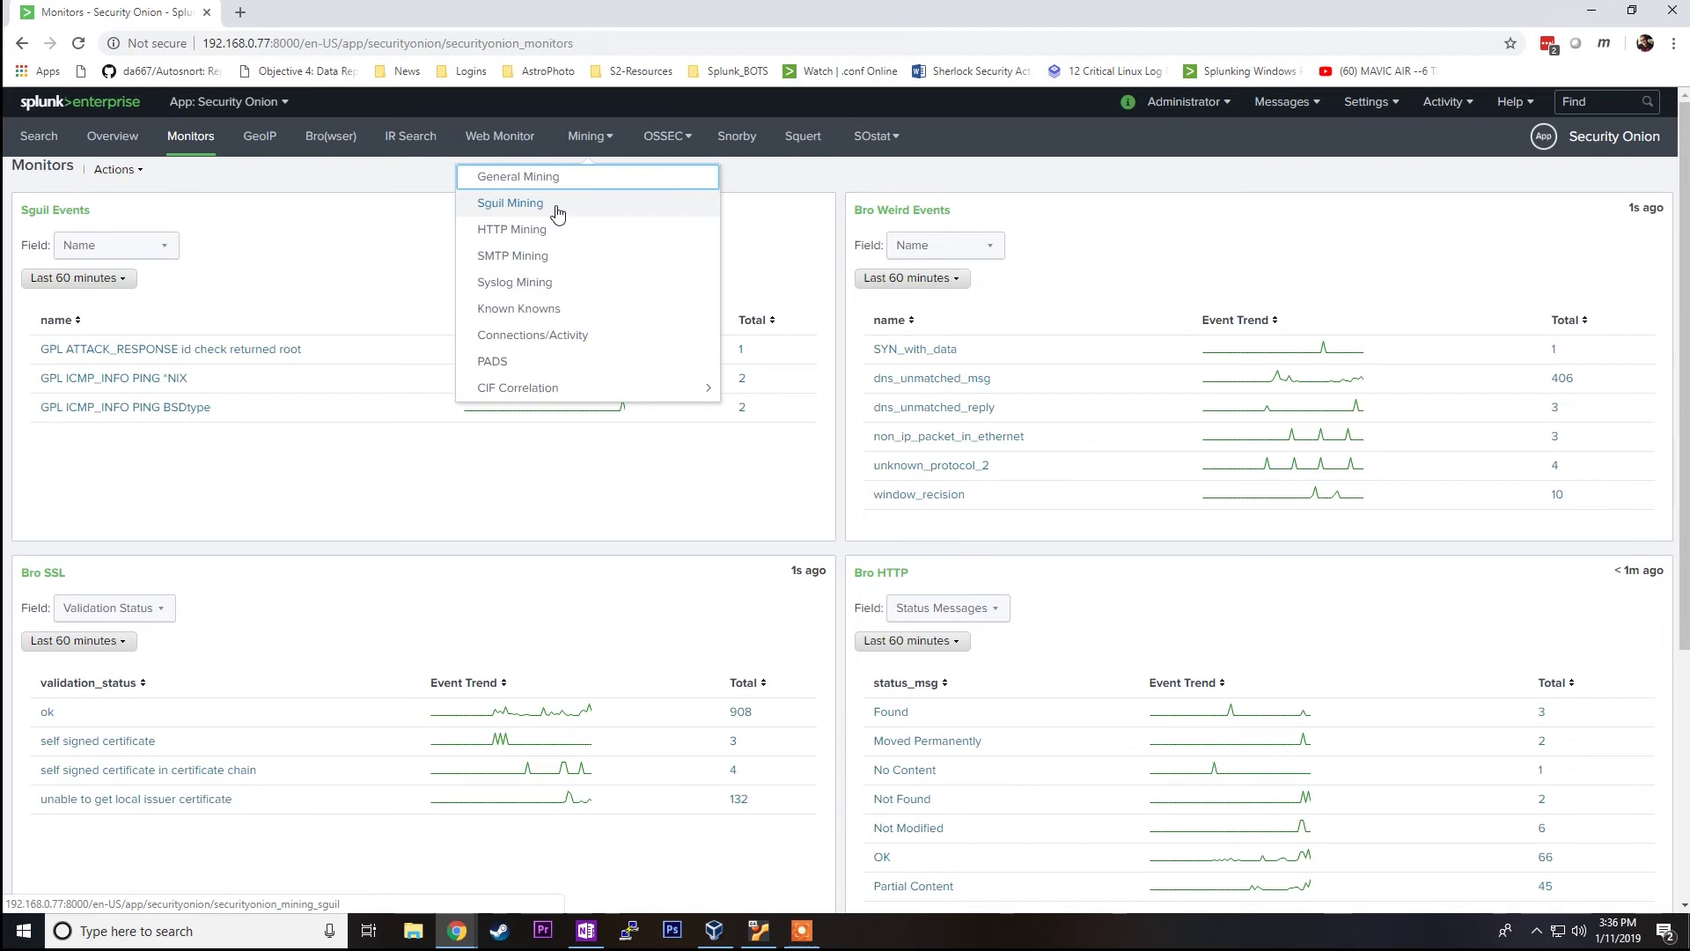
pyautogui.click(593, 212)
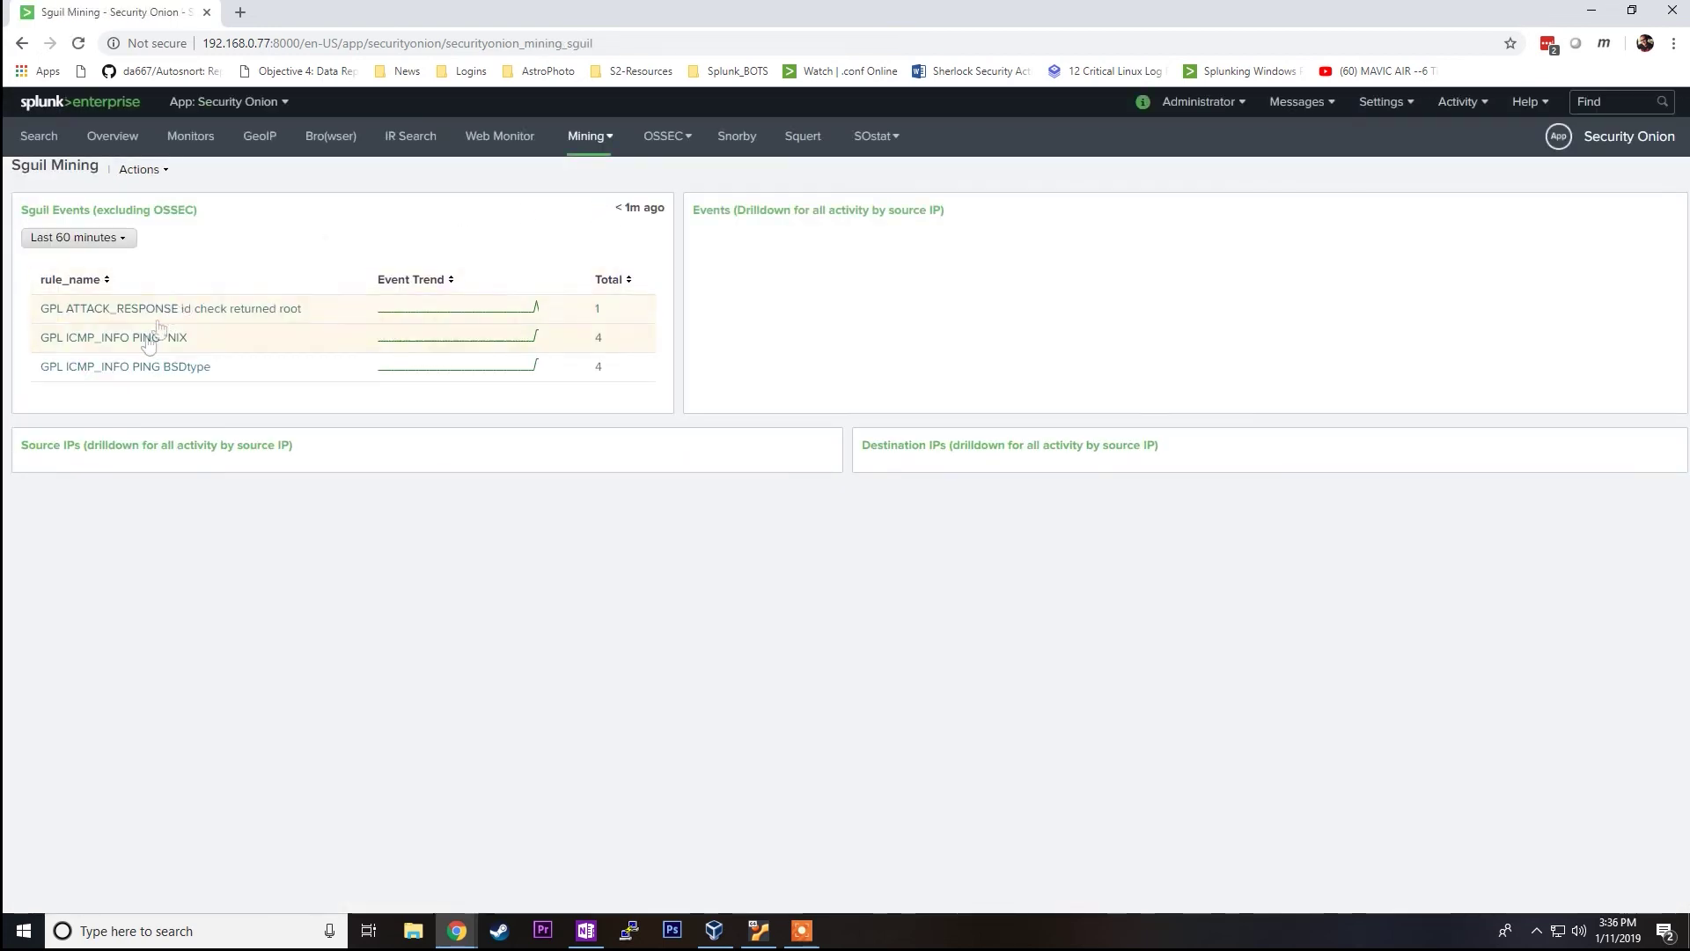
# Step: Drill into the GPL ATTACK_RESPONSE rule, browse the OSSEC, SOstat and Search views, then return to Overview
pyautogui.click(133, 319)
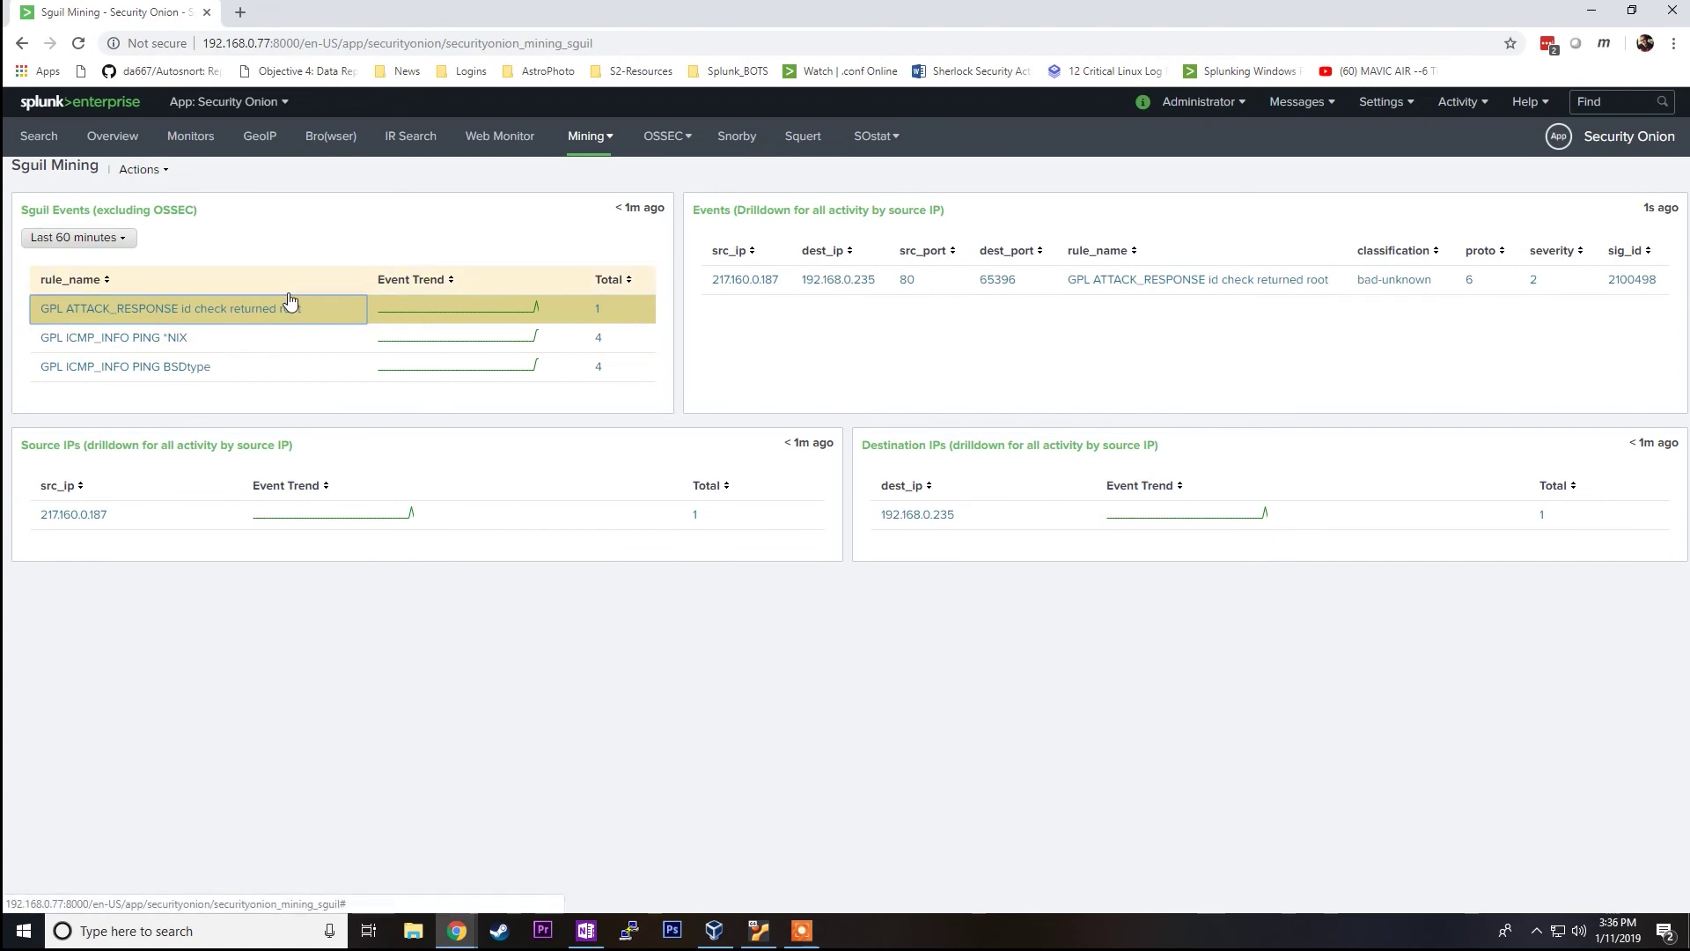
pyautogui.click(666, 136)
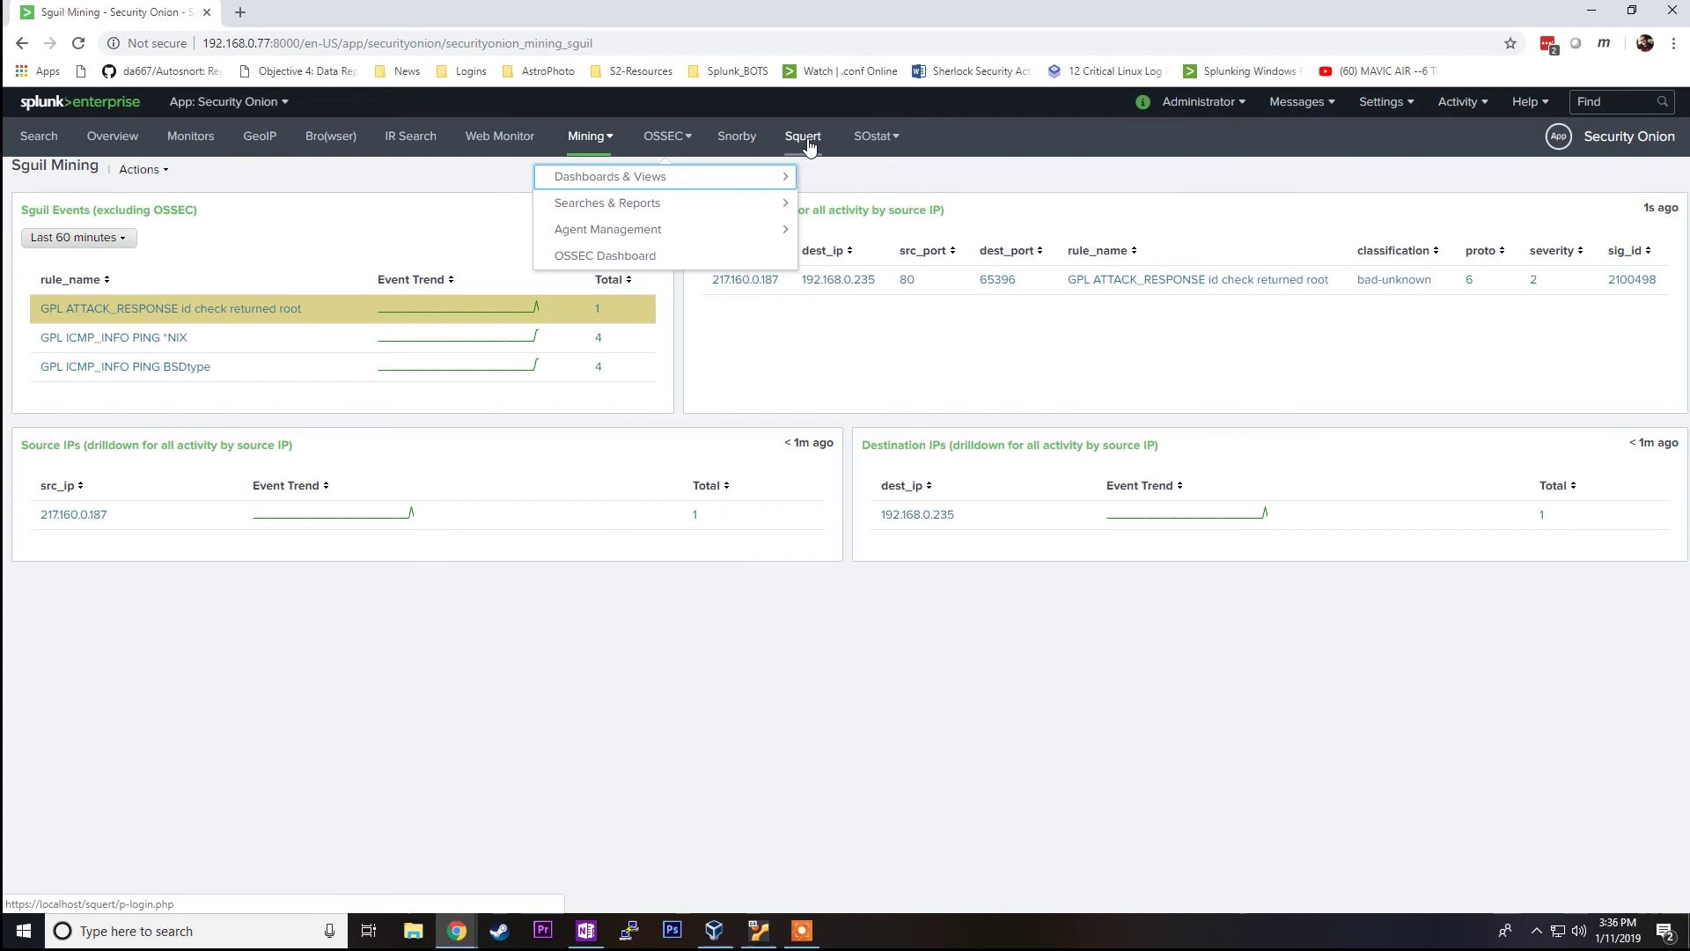
pyautogui.click(904, 150)
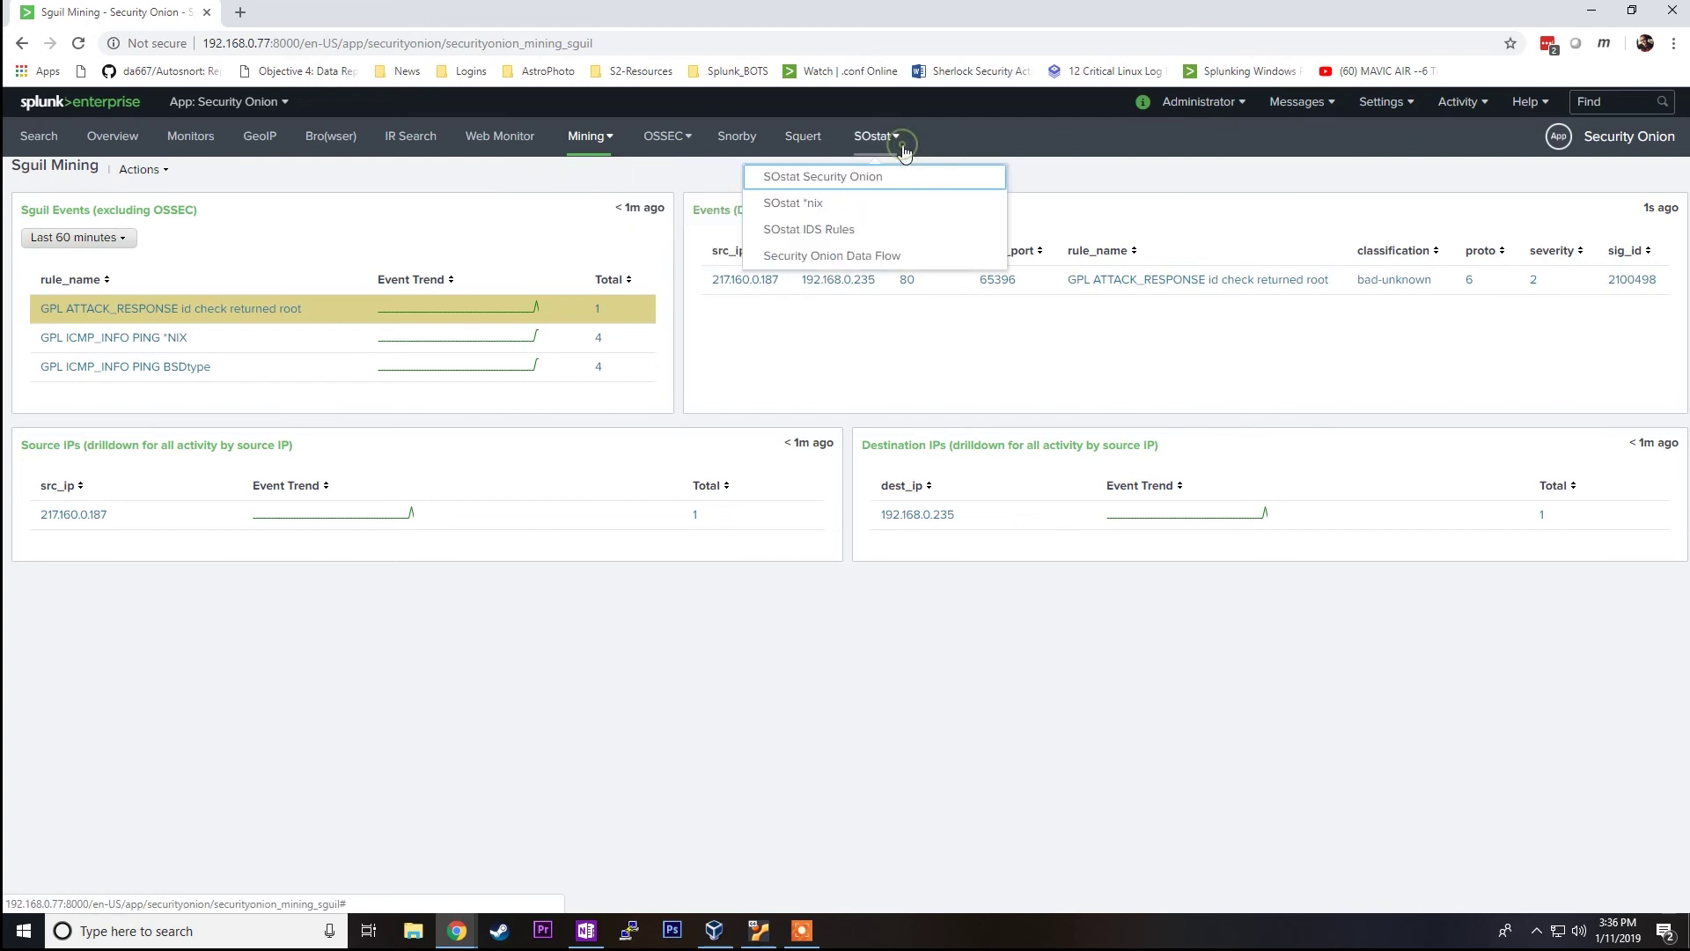
pyautogui.click(39, 136)
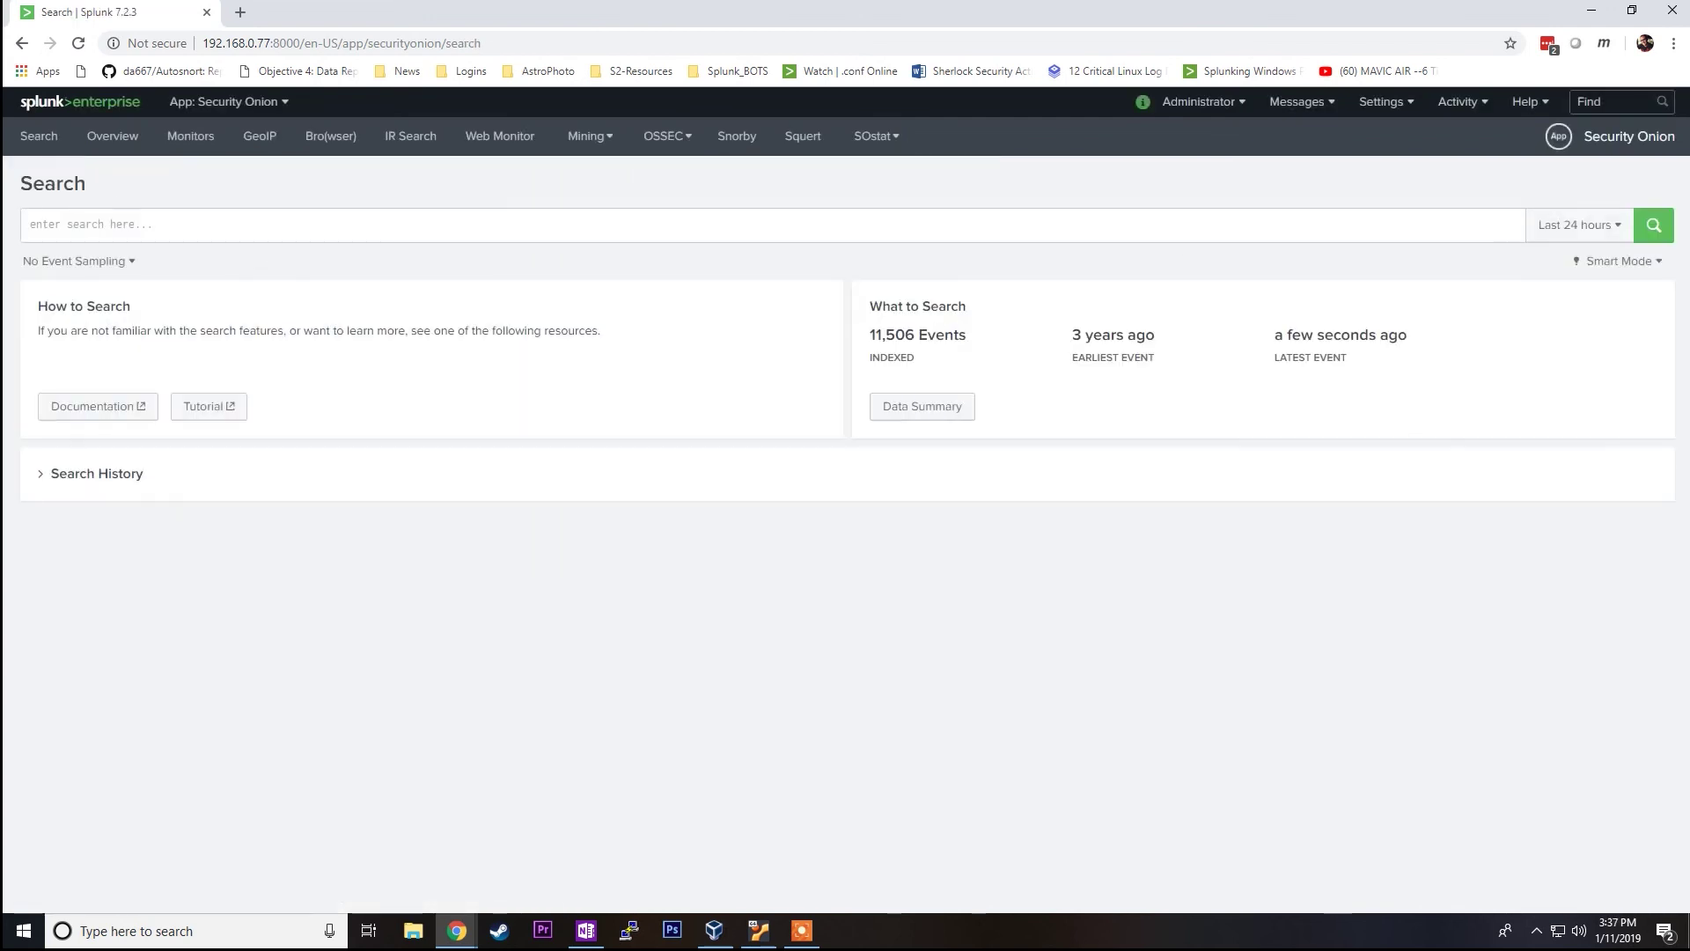
pyautogui.click(117, 137)
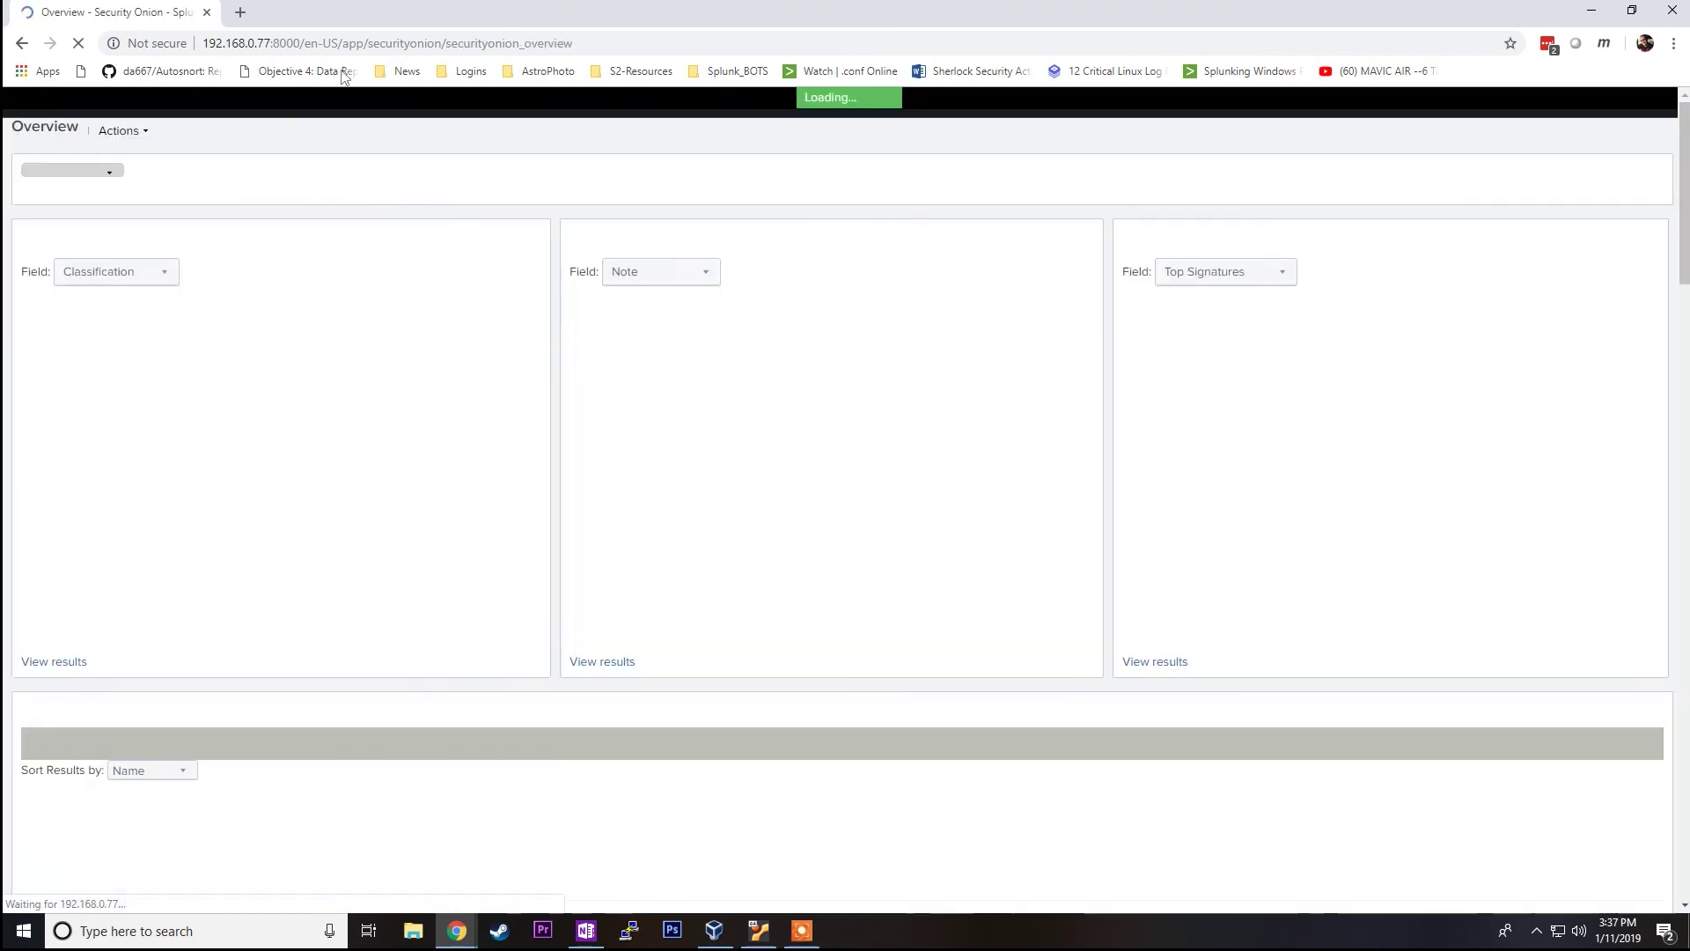